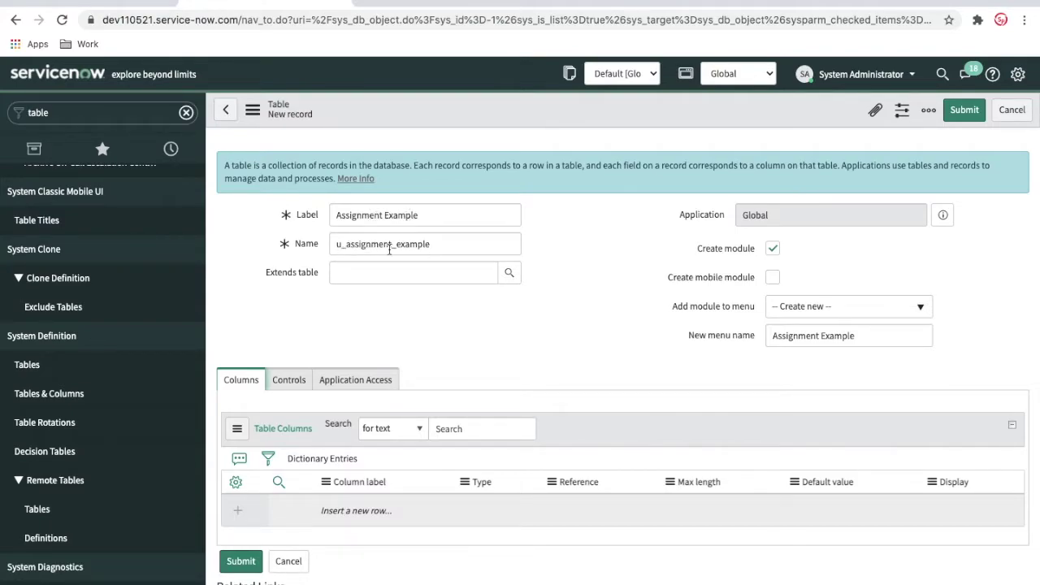
# Make the new Assignment Example table extend the base Task table, save it, and review its columns.
pyautogui.click(349, 273)
pyautogui.write('task')
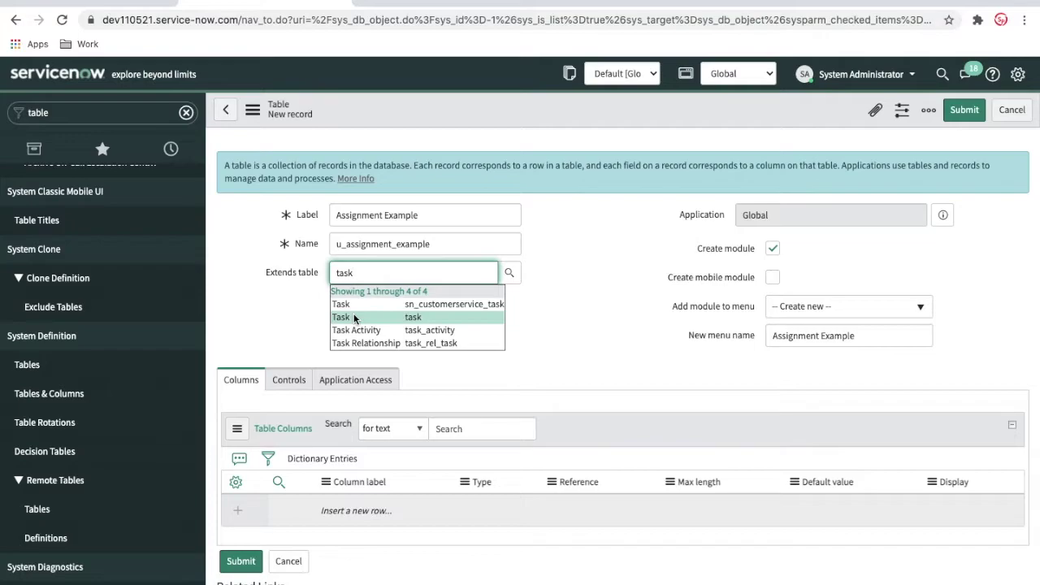
pyautogui.click(353, 317)
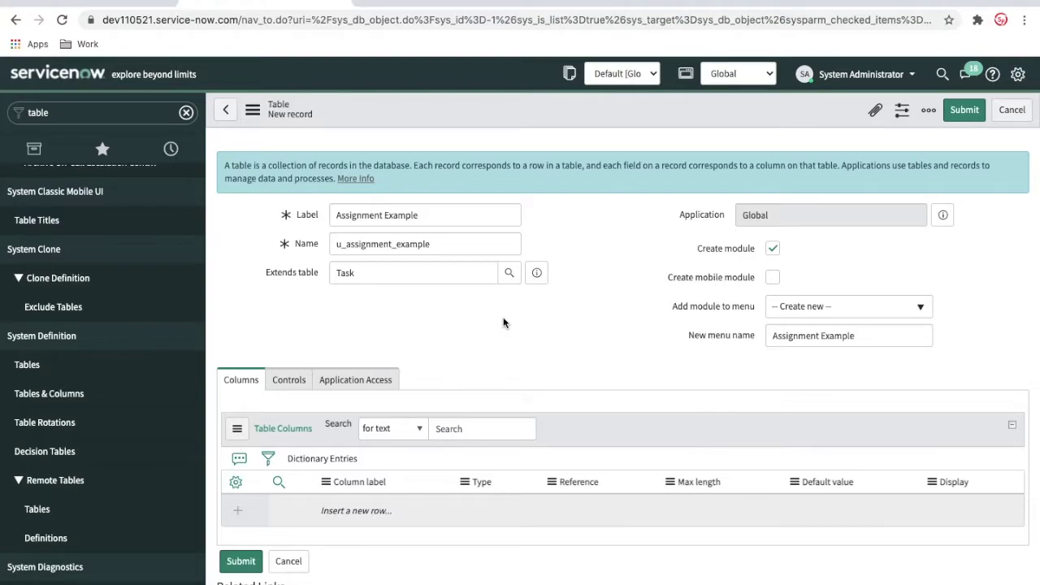
pyautogui.rightClick(603, 107)
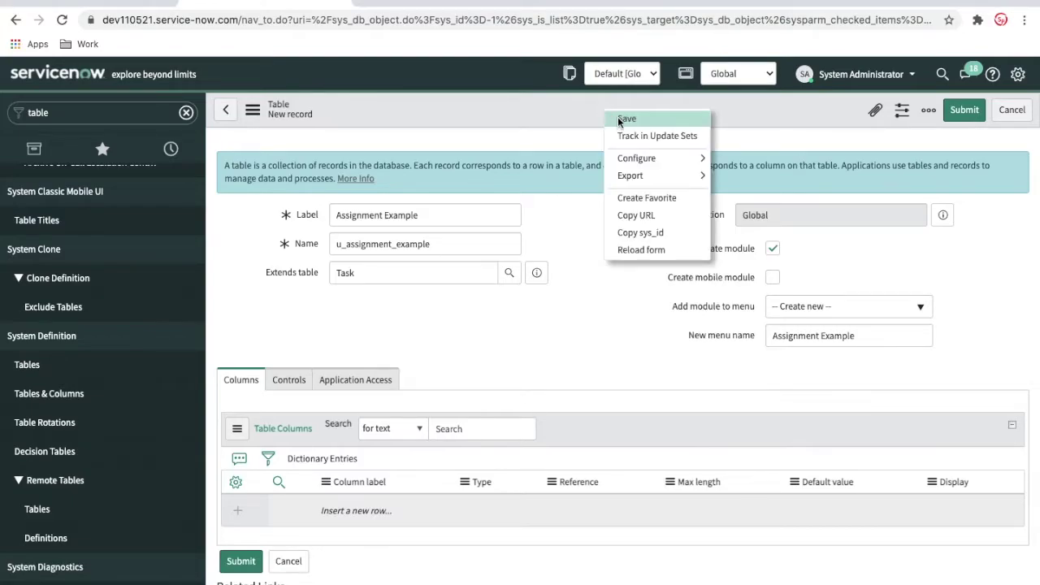
pyautogui.click(617, 124)
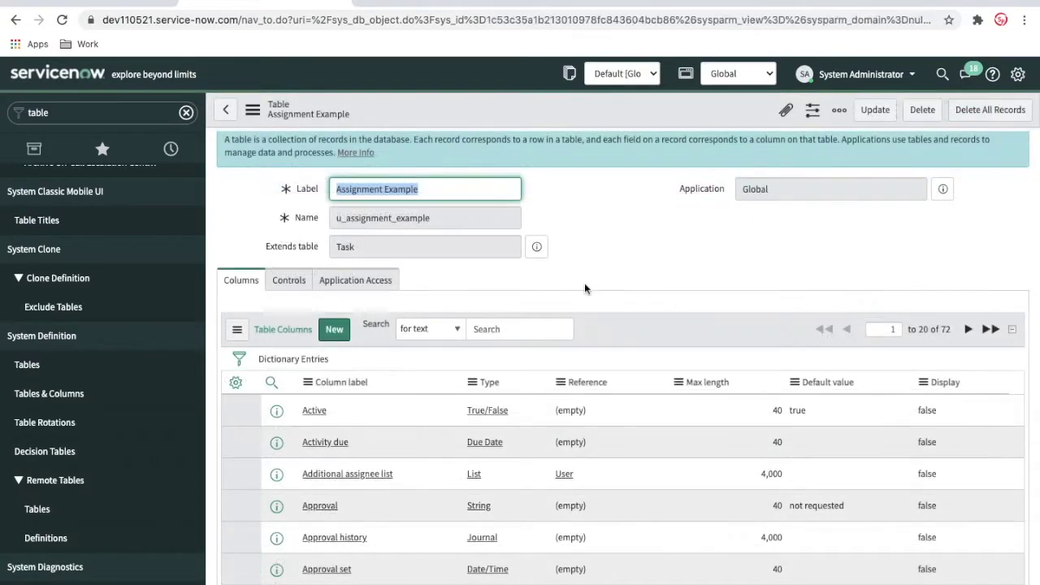
pyautogui.scroll(-1, 585, 287)
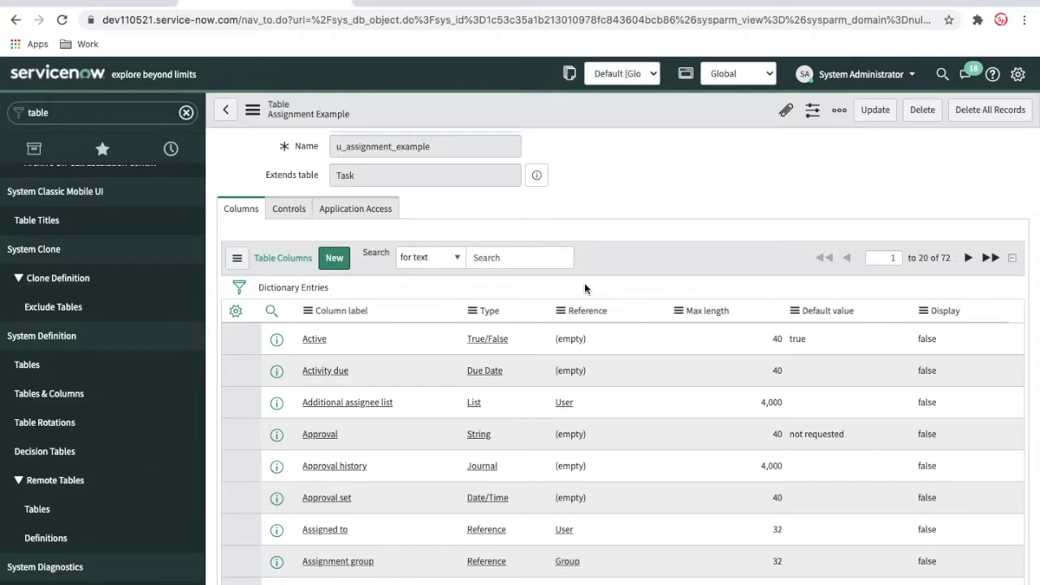
pyautogui.scroll(1, 582, 201)
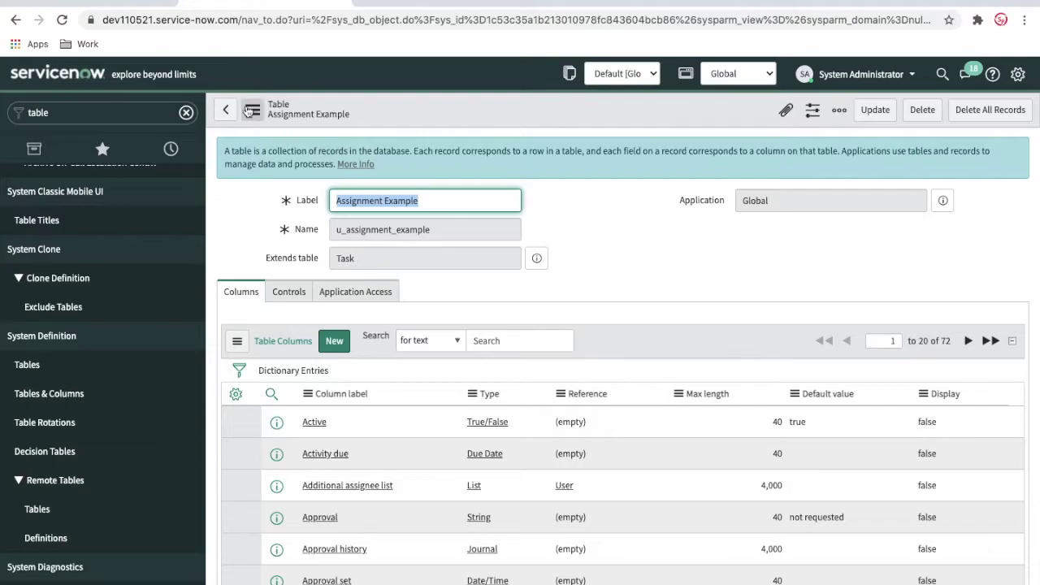
# Find the Assignment Examples module in the navigator and open a blank new record with a freshly reloaded form.
pyautogui.doubleClick(94, 112)
pyautogui.press('BackSpace')
pyautogui.write('Ass')
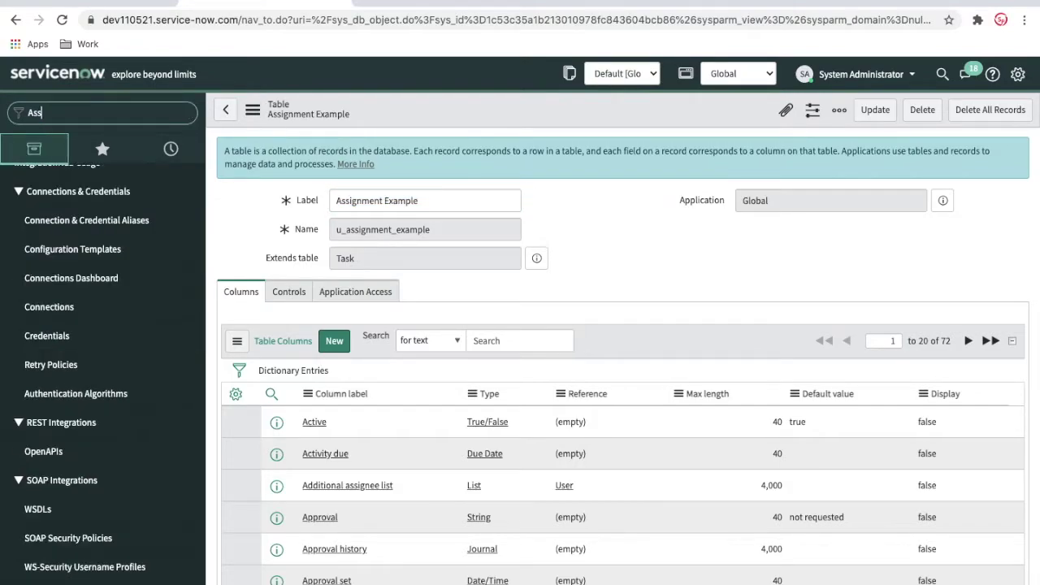
pyautogui.write('ignment e')
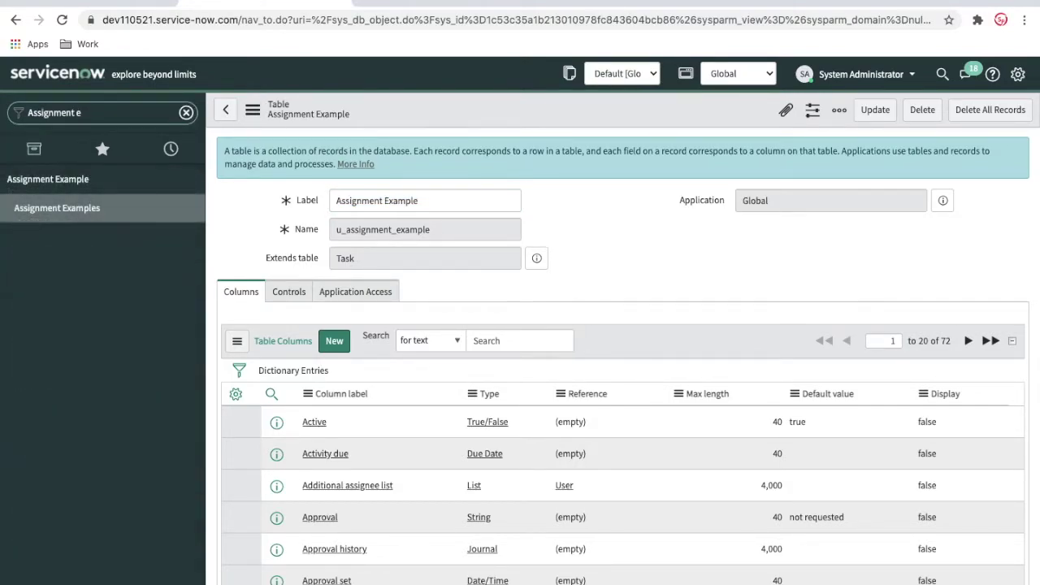
pyautogui.click(47, 214)
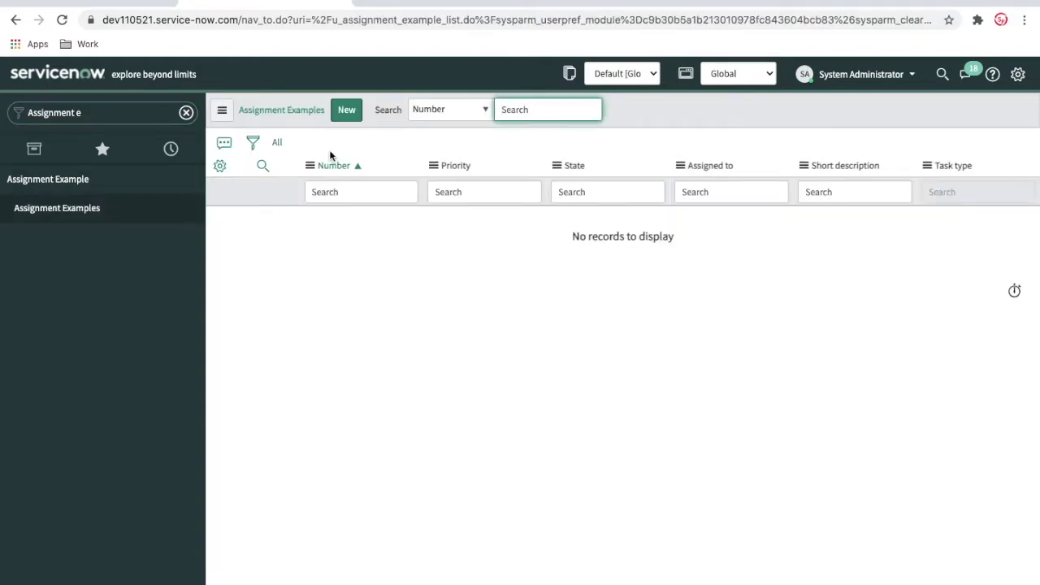
pyautogui.click(347, 117)
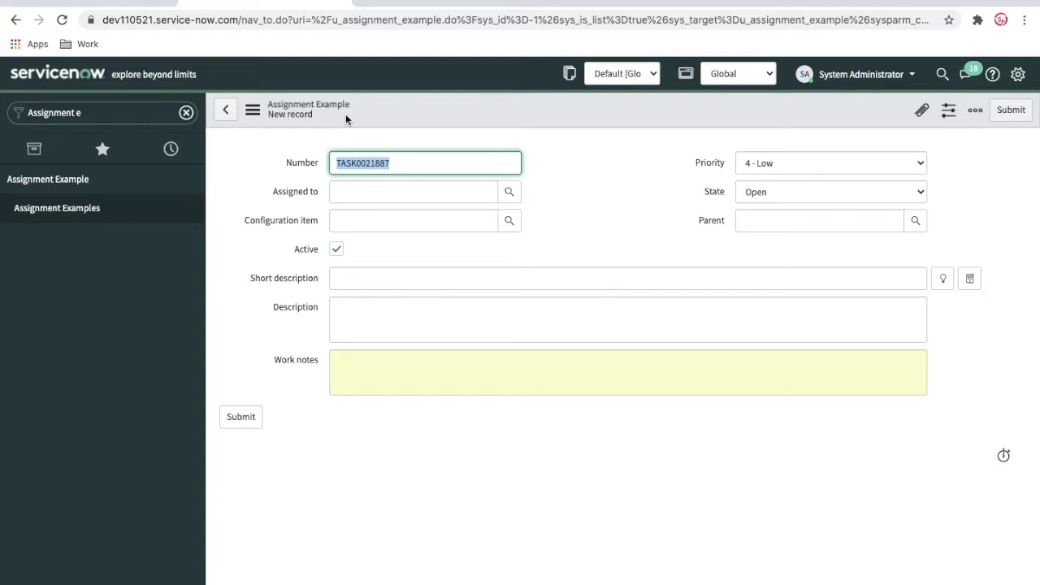
pyautogui.press('F5')
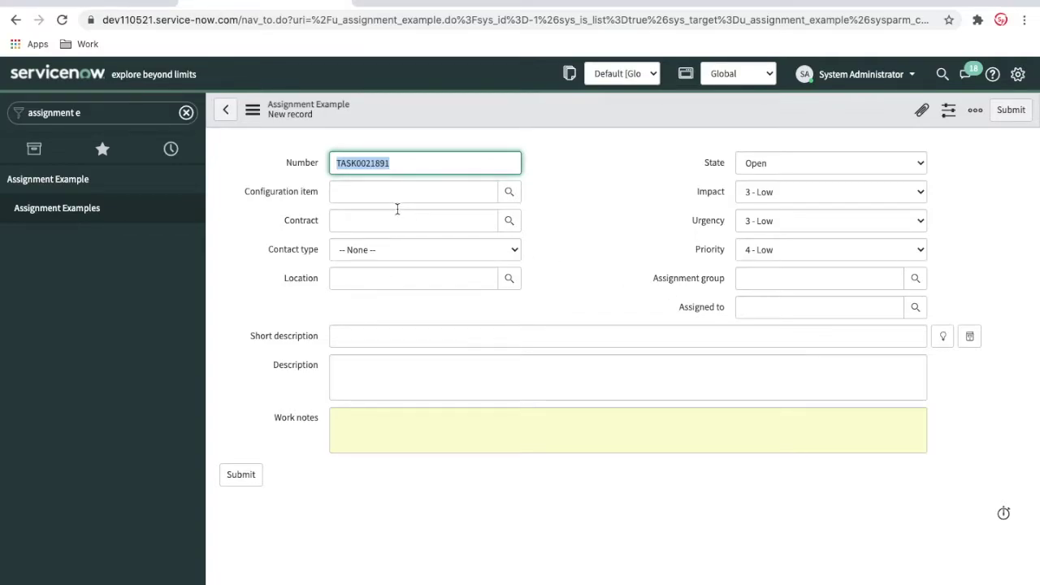
# Examine the Contact type choices and the reference lookup list for Configuration item on the new record.
pyautogui.click(392, 250)
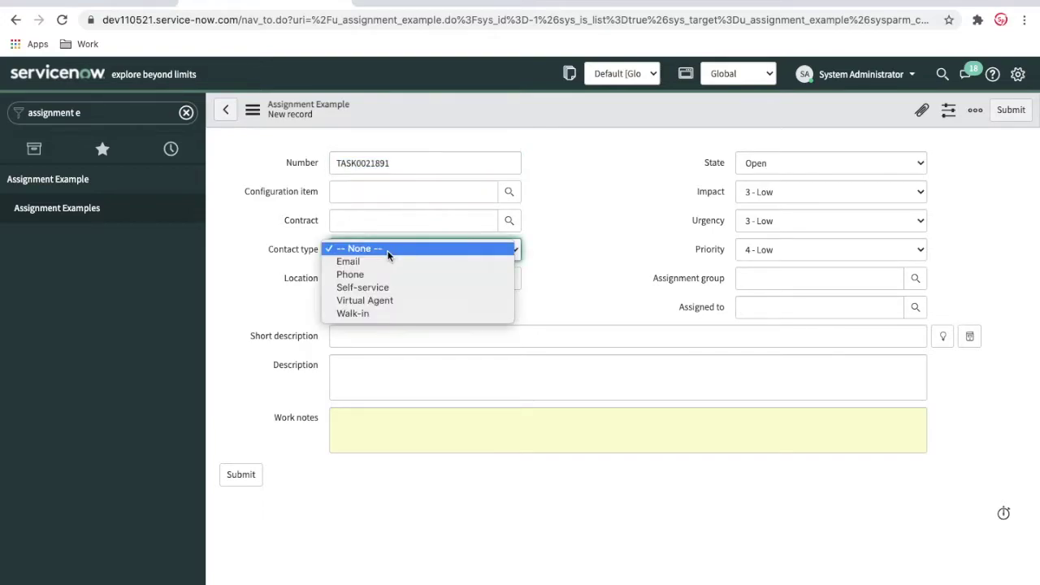
pyautogui.click(642, 246)
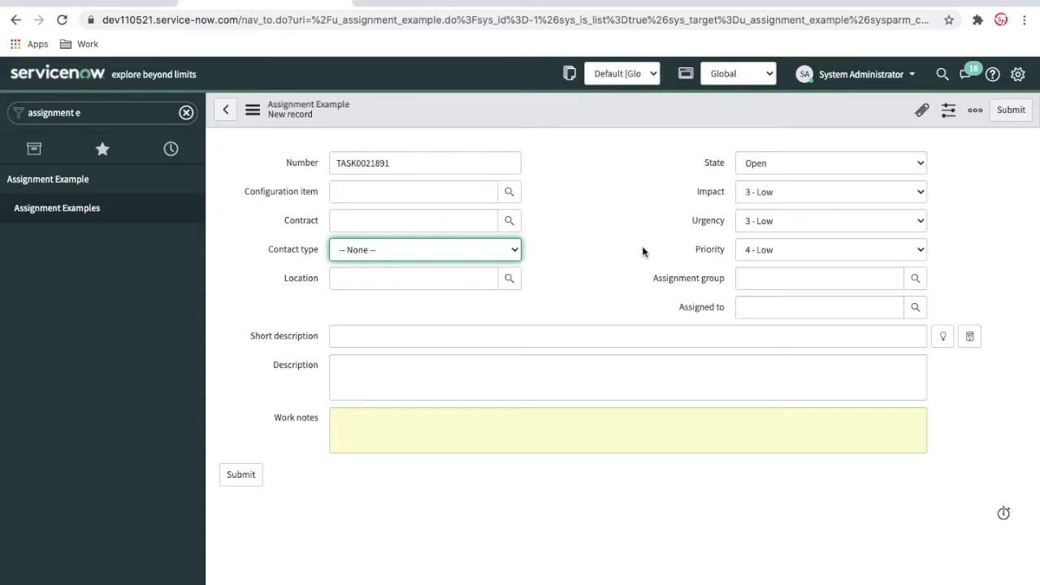
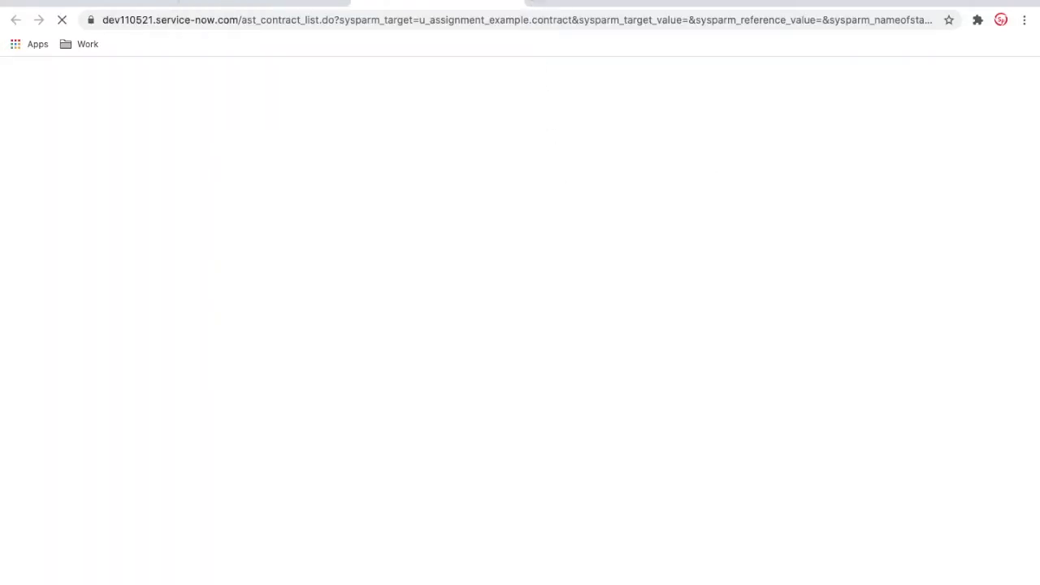
pyautogui.hotkey('ctrl', 'w')
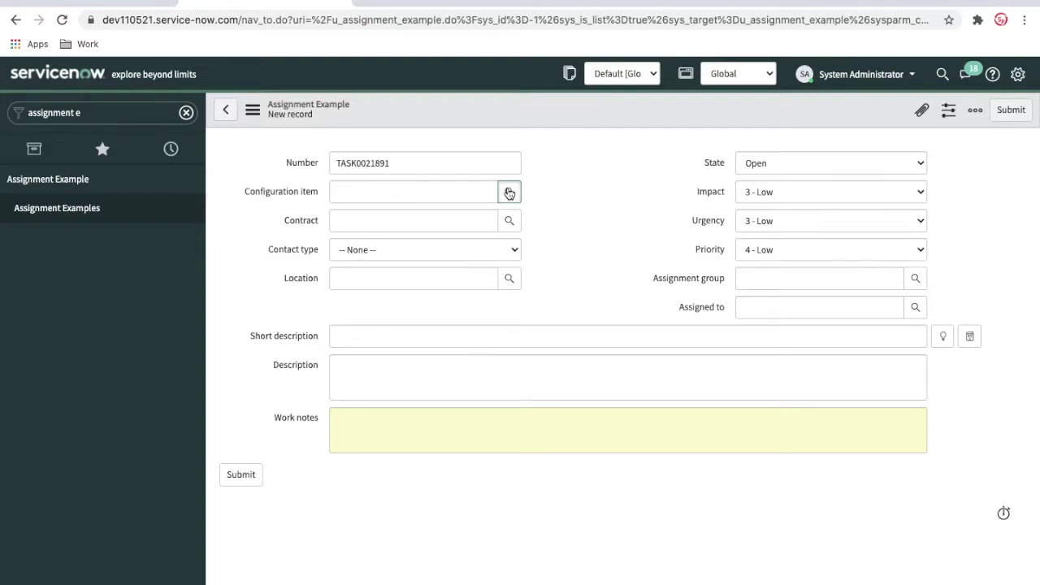
pyautogui.click(510, 192)
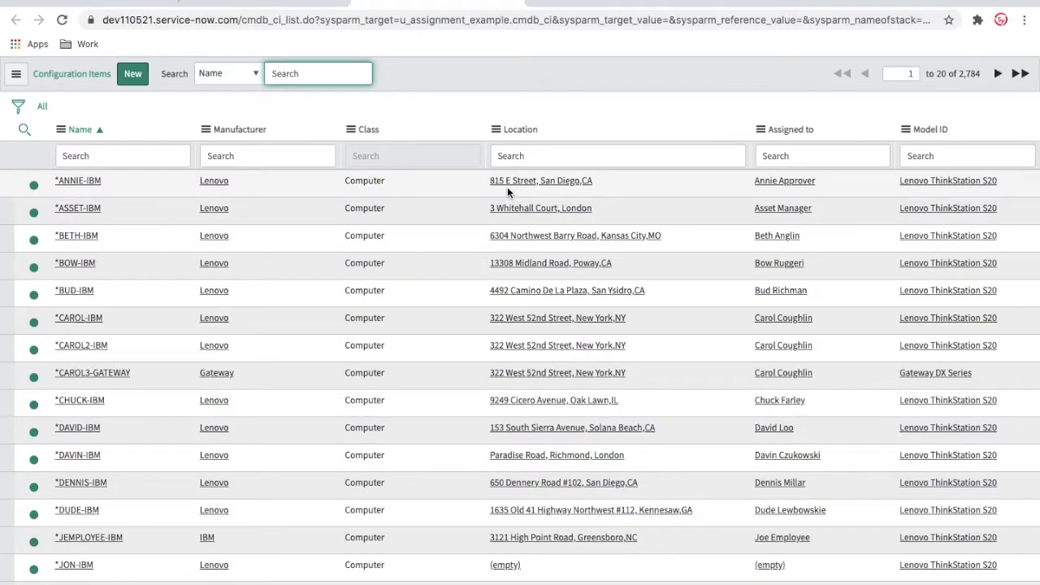
pyautogui.moveTo(515, 8)
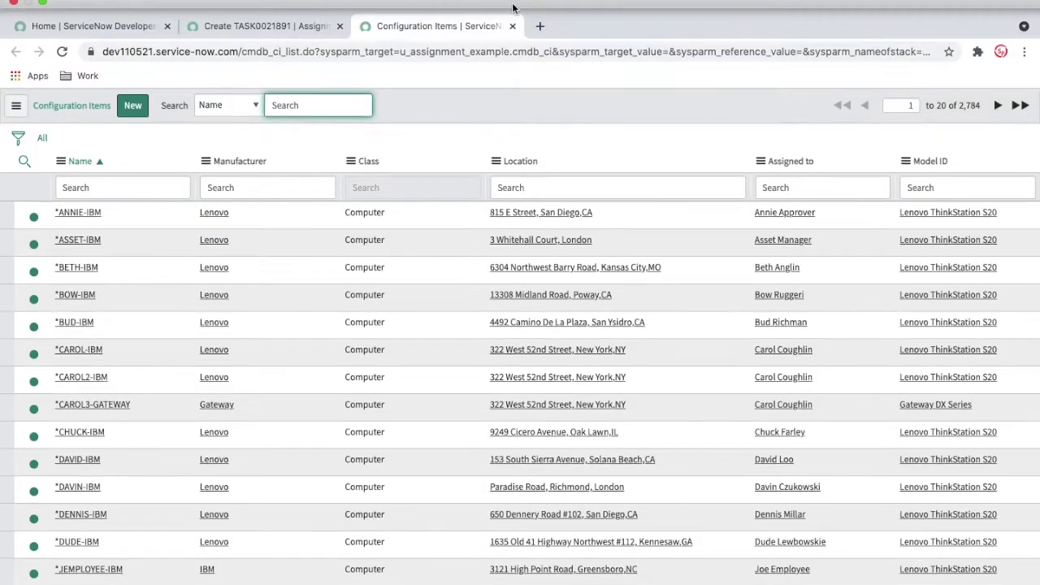
pyautogui.click(512, 27)
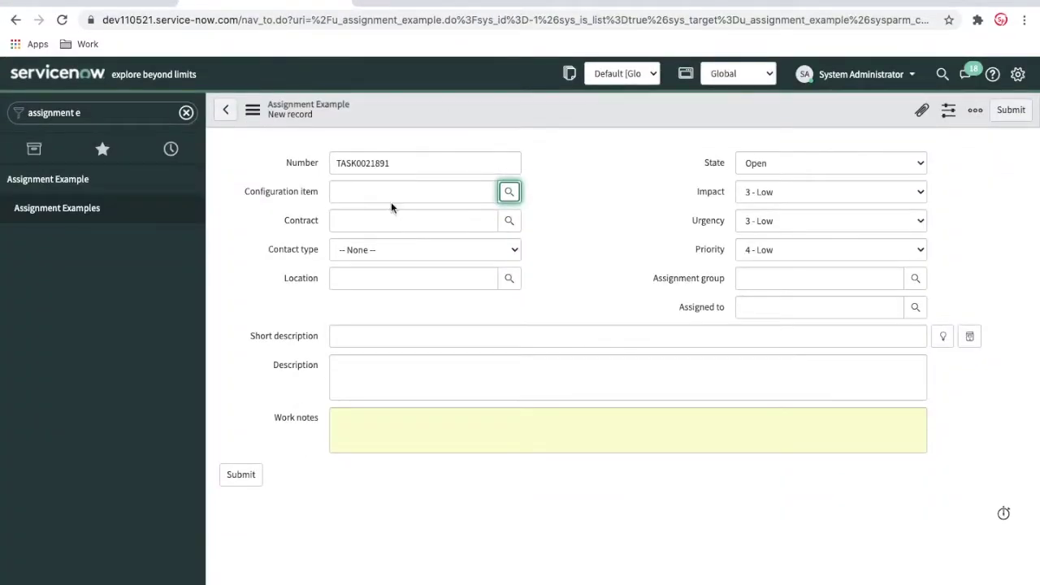
# Set the new record's Configuration item to DatabaseServer1.
pyautogui.click(390, 195)
pyautogui.write('data')
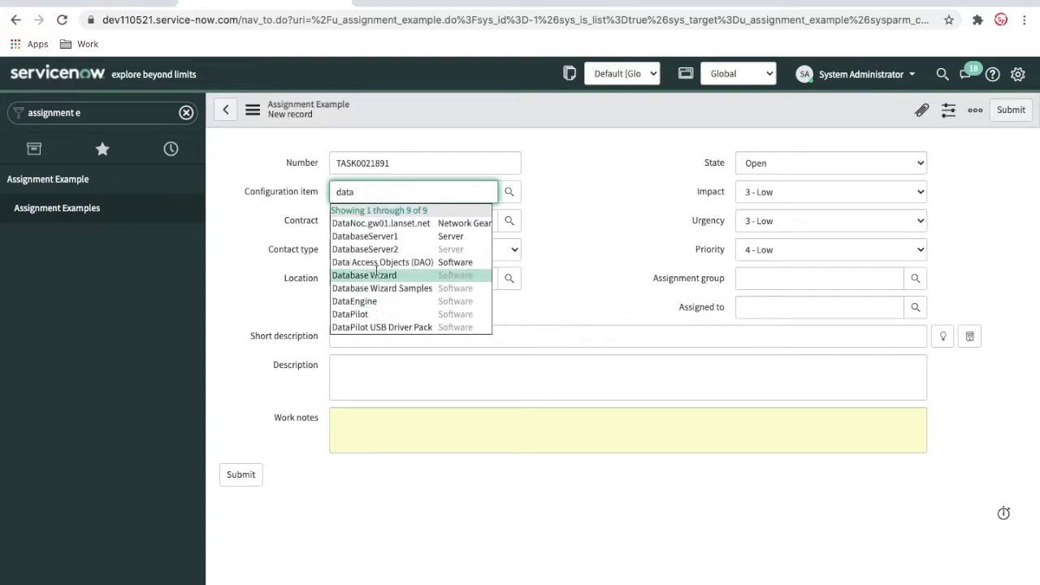
pyautogui.click(375, 237)
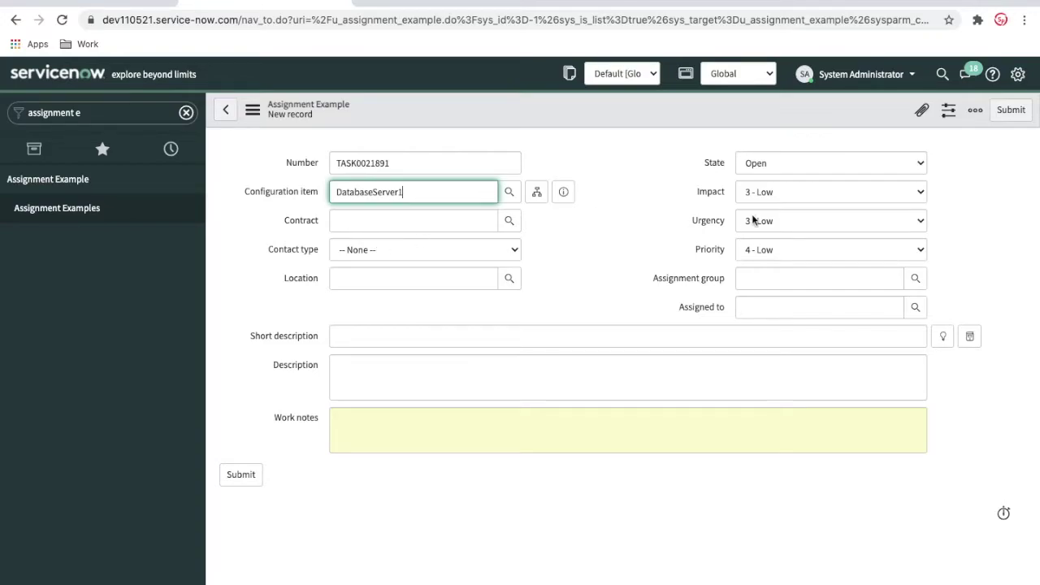
# Set both Impact and Urgency of the new record to 1 - High.
pyautogui.click(784, 191)
pyautogui.click(765, 163)
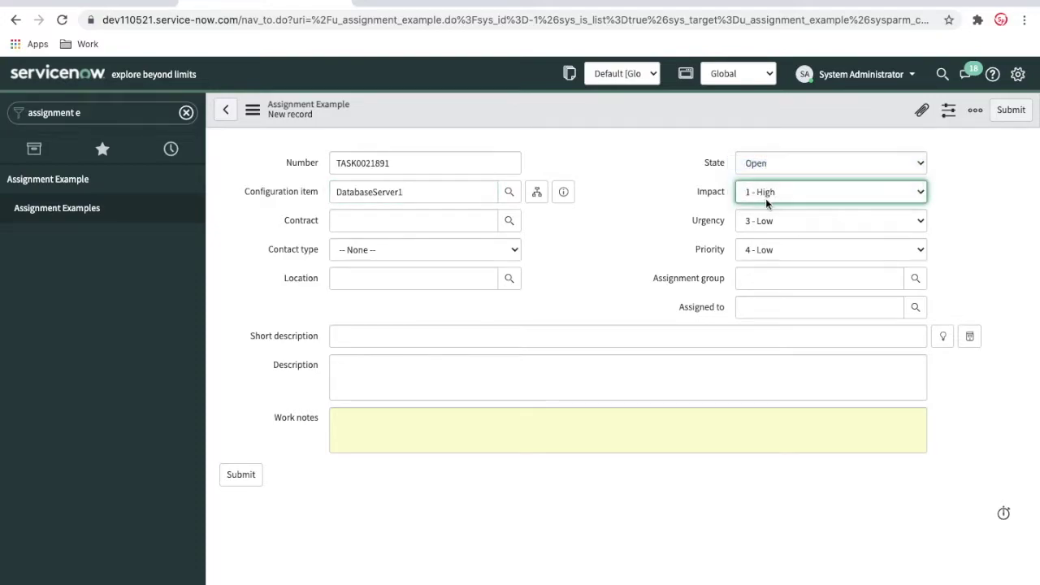
pyautogui.click(767, 220)
pyautogui.click(759, 195)
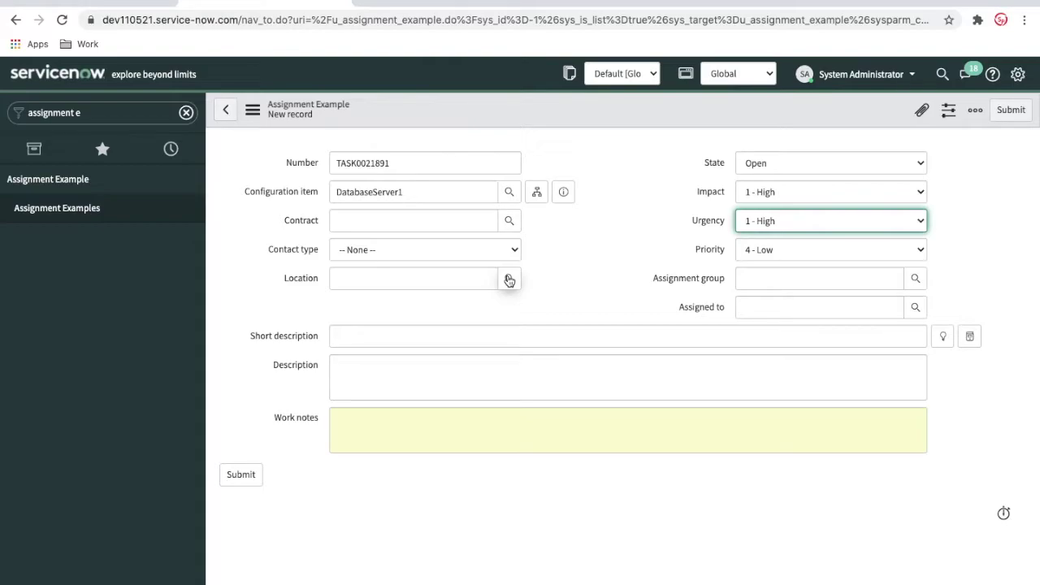
# Filter the navigator for "rules" and open the System Policy Assignment Lookup Rules and Priority Lookup Rules in separate browser tabs.
pyautogui.click(186, 113)
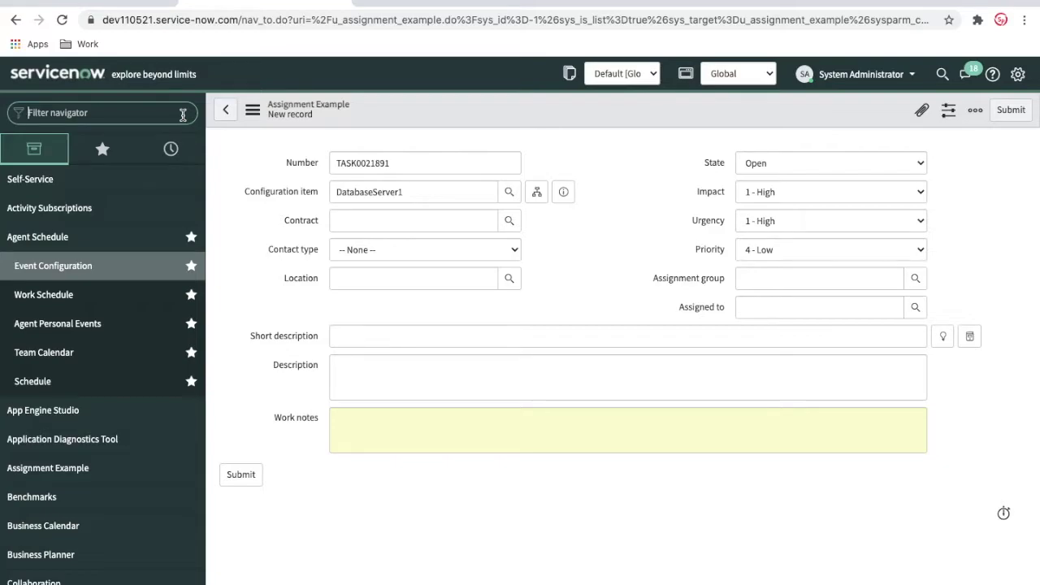
pyautogui.write('rules')
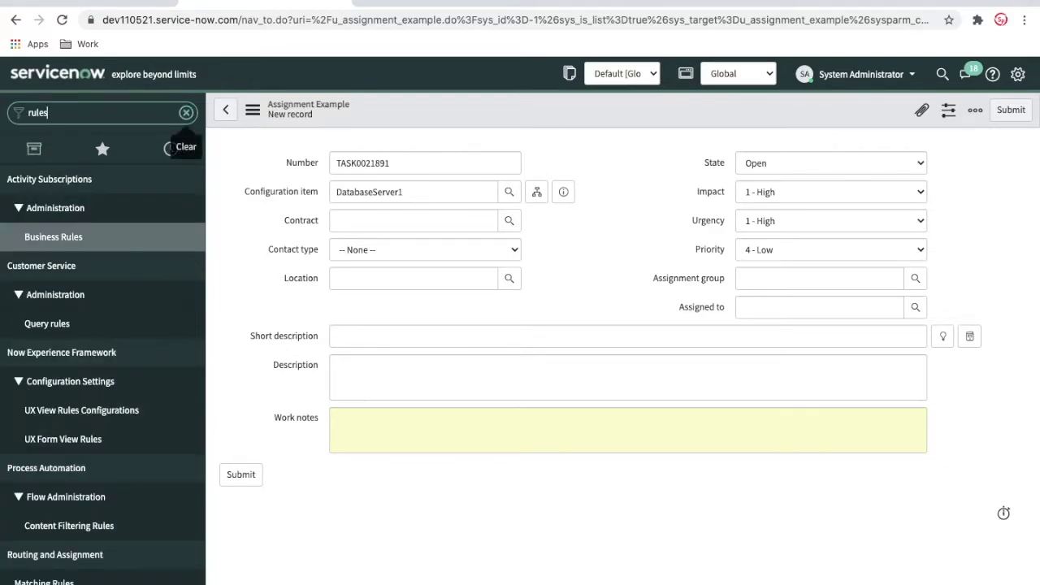
pyautogui.scroll(-10, 119, 406)
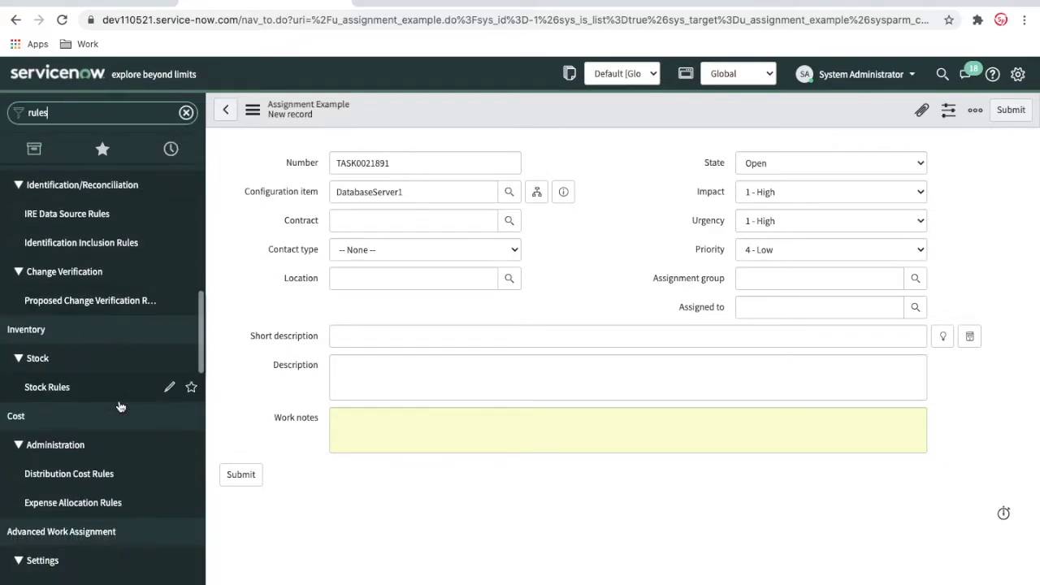
pyautogui.scroll(-10, 119, 406)
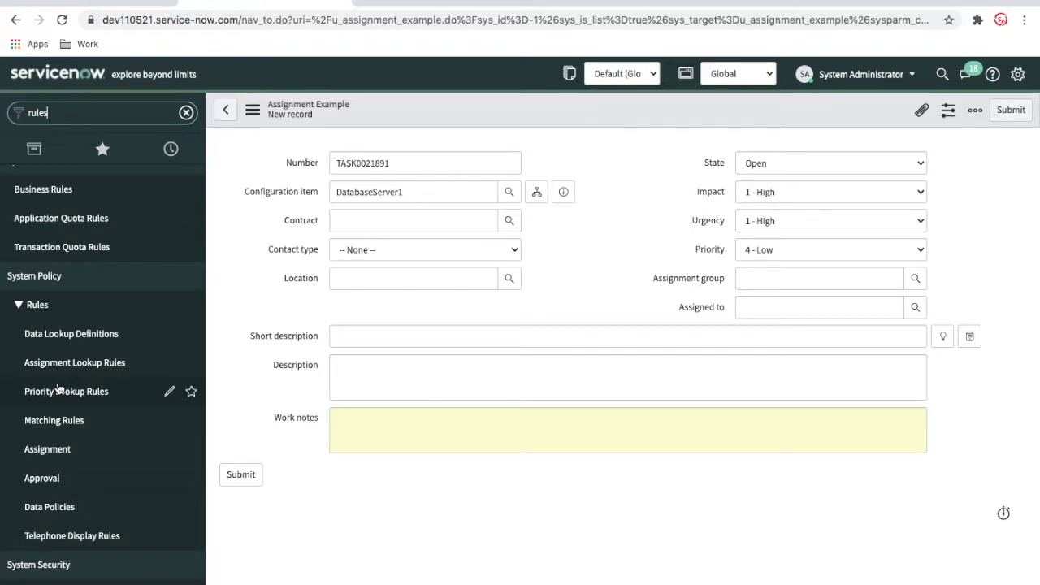
pyautogui.click(81, 370)
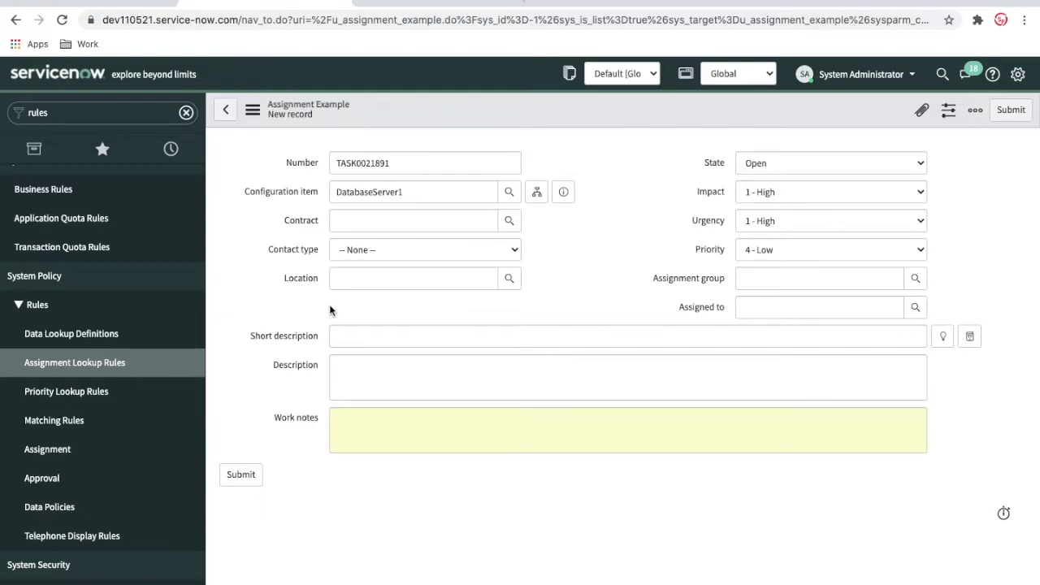
pyautogui.click(73, 391)
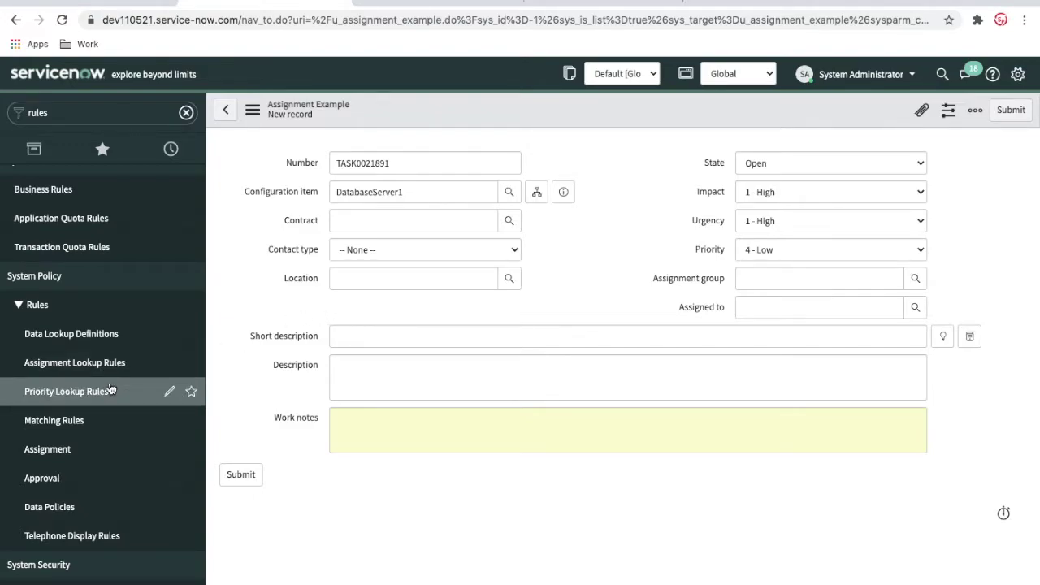
# Review the Priority Data Lookups and Assignment Data Lookups lists against the fields on the Assignment Example record.
pyautogui.click(580, 4)
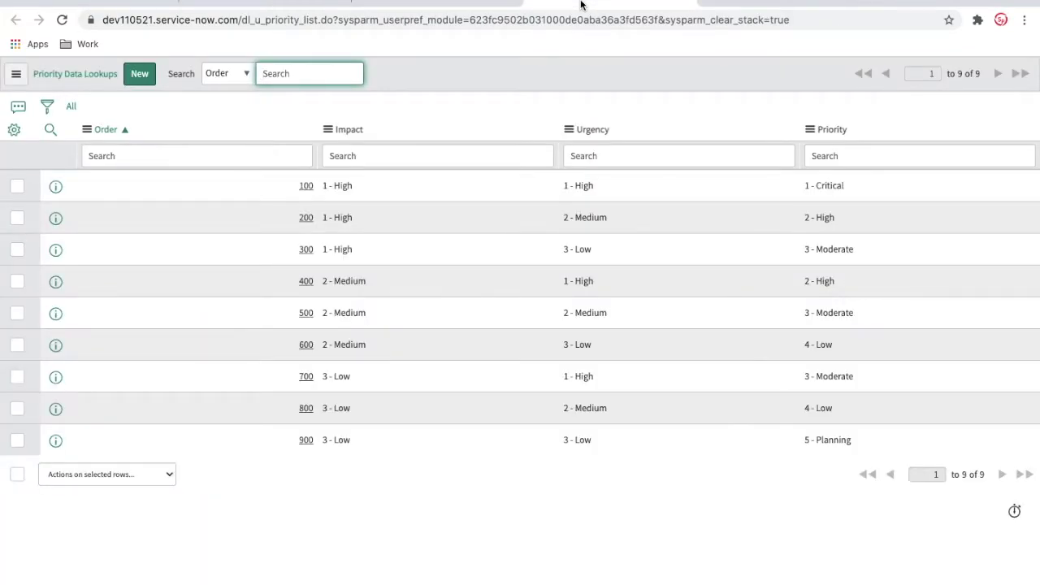
pyautogui.click(464, 4)
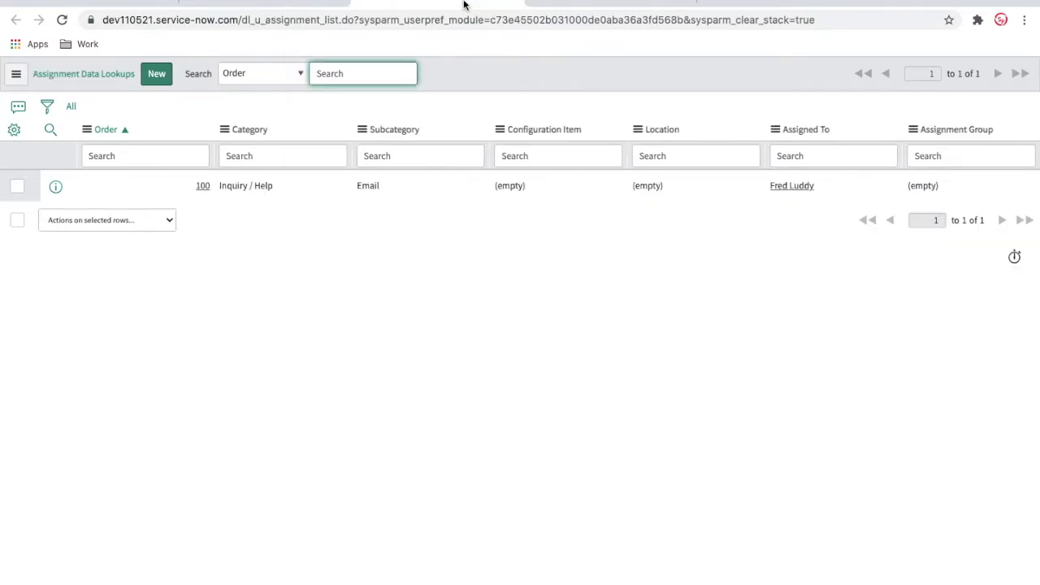
pyautogui.click(281, 6)
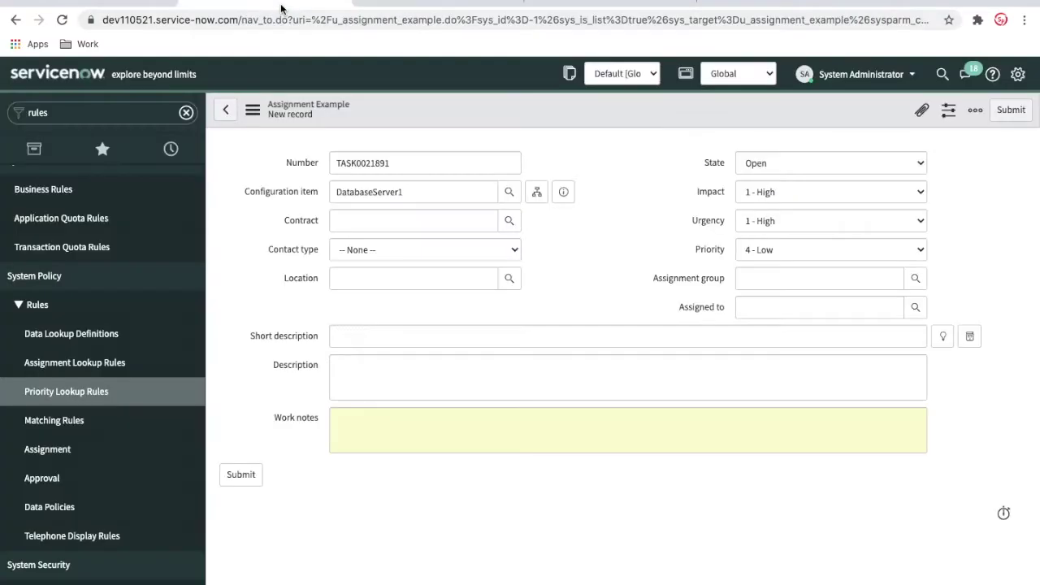
pyautogui.click(453, 3)
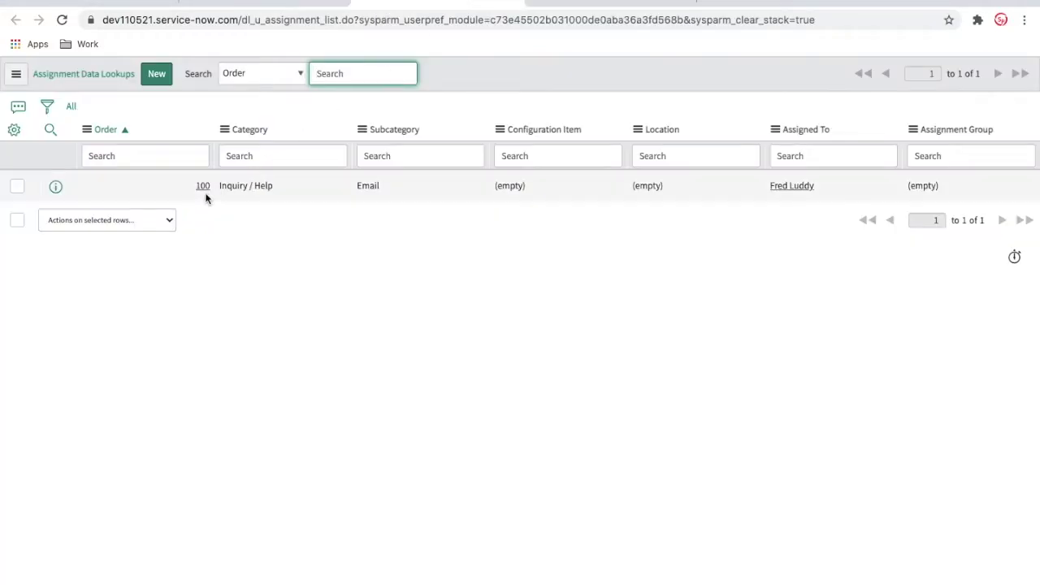
# Inspect the blank assignment lookup form and the existing Inquiry / Help rule, returning to the Assignment Data Lookups list.
pyautogui.click(157, 84)
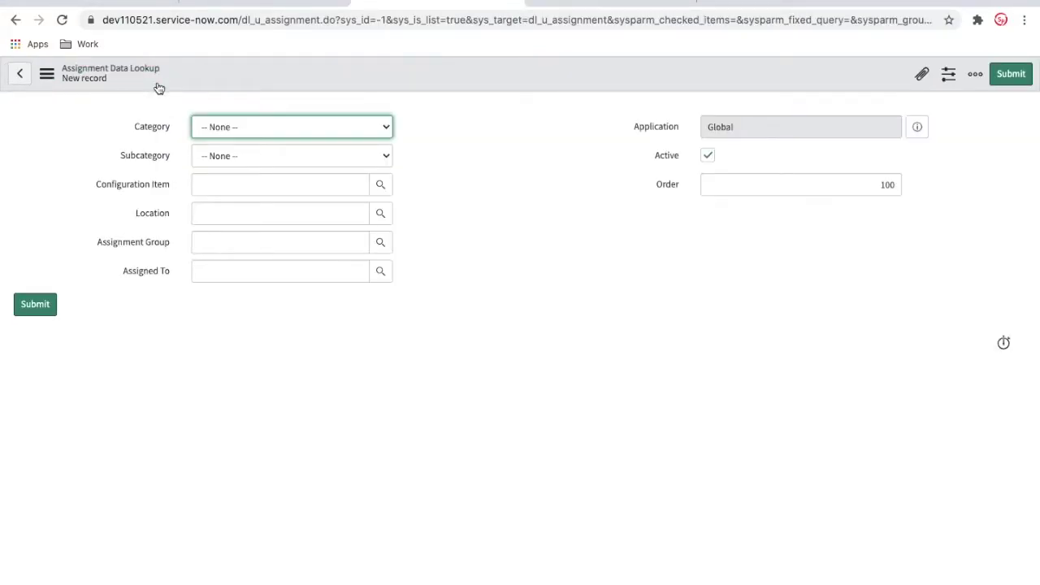
pyautogui.click(15, 20)
pyautogui.click(202, 186)
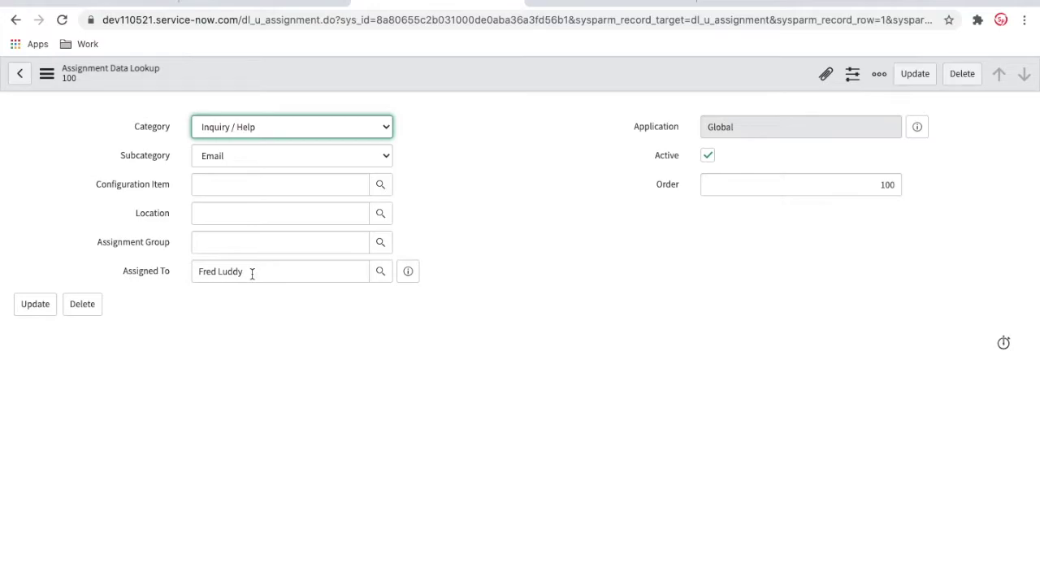
pyautogui.click(15, 19)
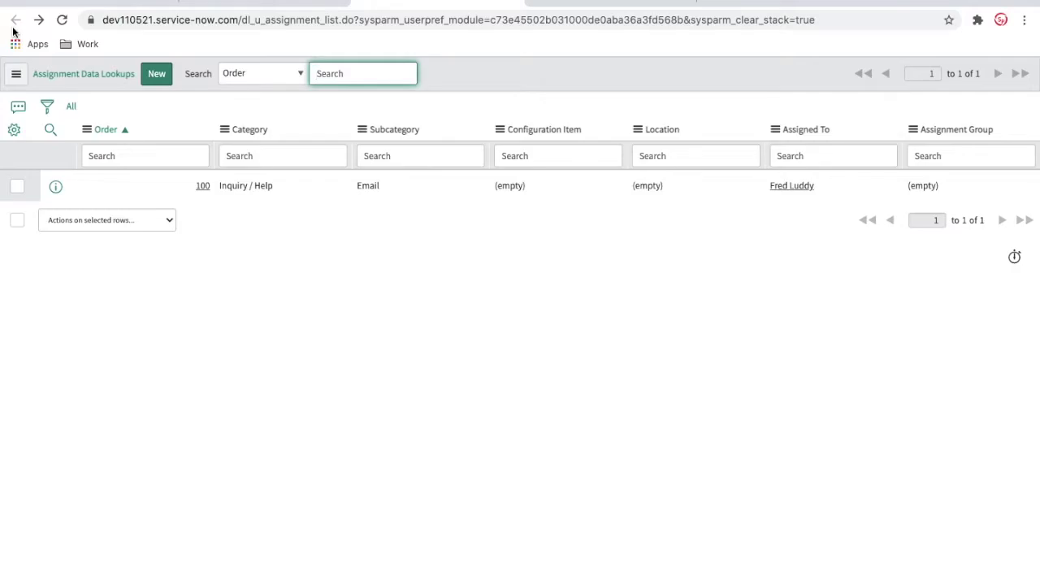
# Compare a blank assignment lookup form and the Priority Data Lookups list with the fields on the new Assignment Example record.
pyautogui.click(157, 80)
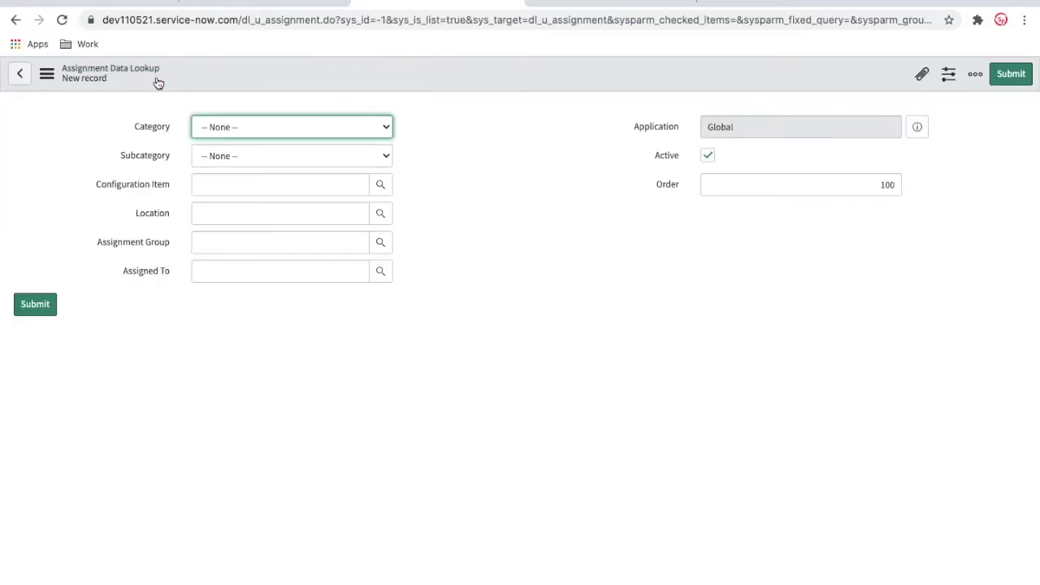
pyautogui.click(246, 8)
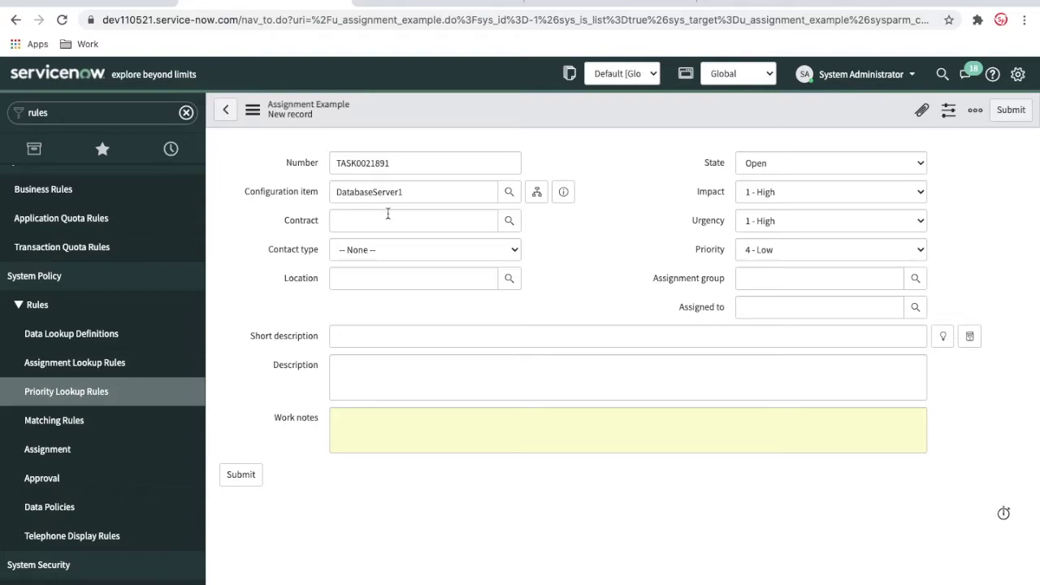
pyautogui.click(406, 6)
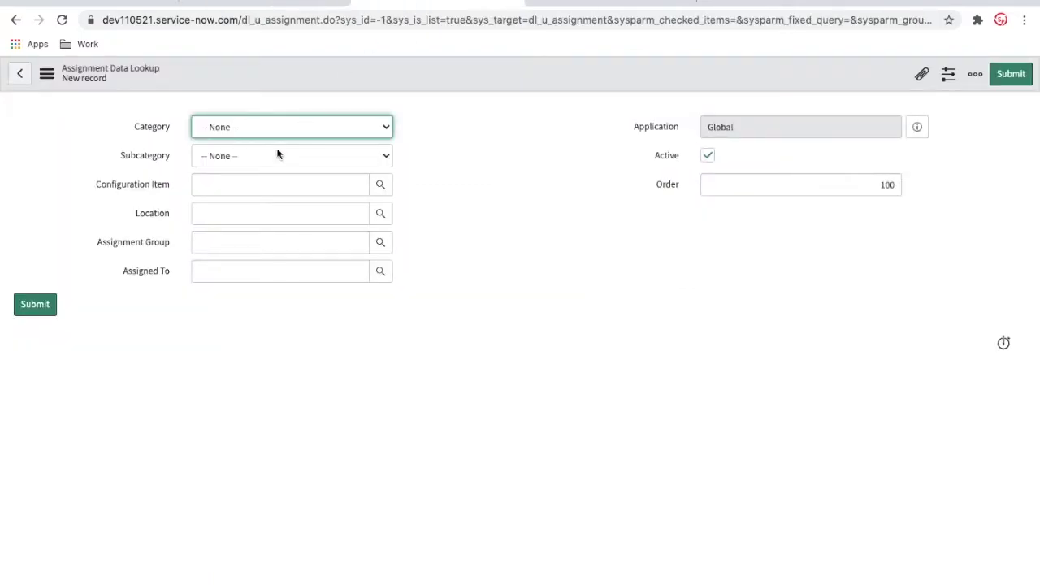
pyautogui.click(268, 6)
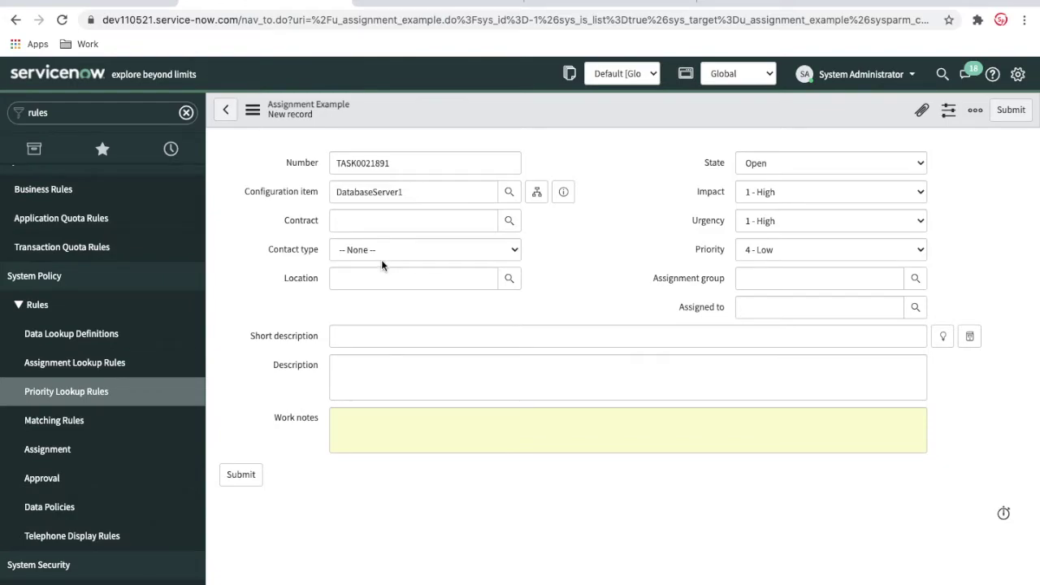
pyautogui.click(415, 8)
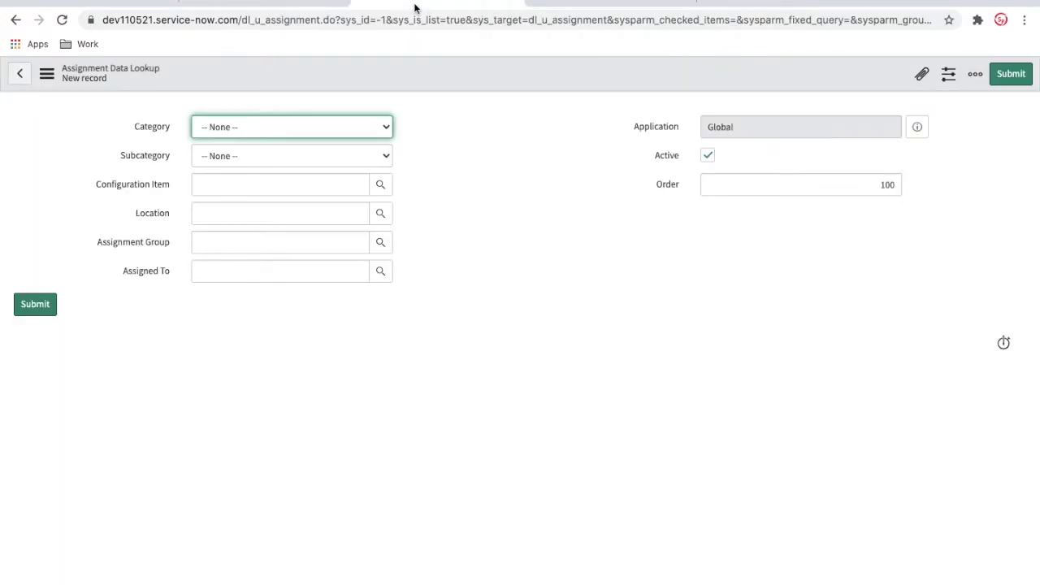
pyautogui.click(585, 3)
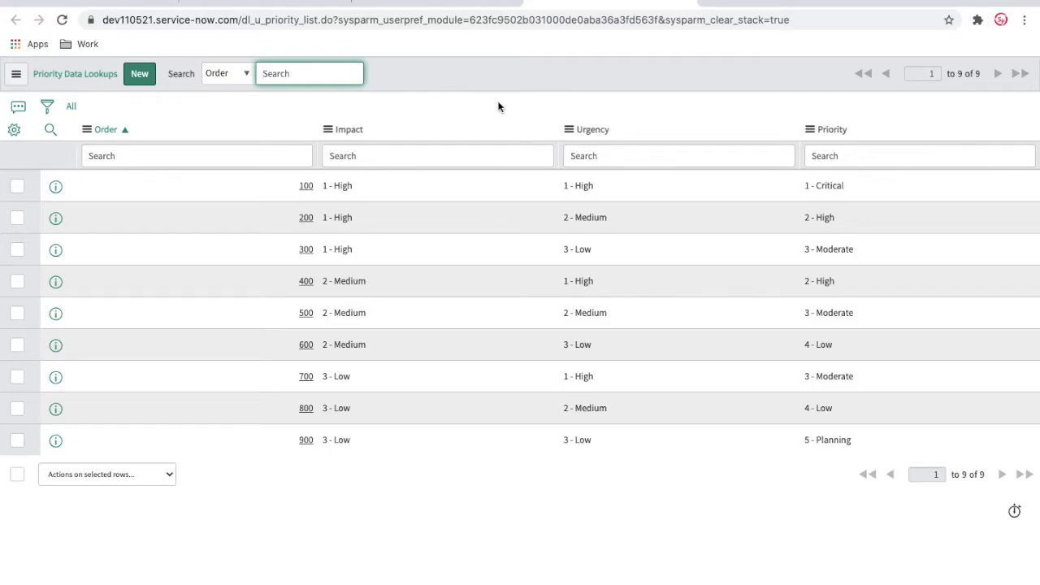
pyautogui.click(431, 3)
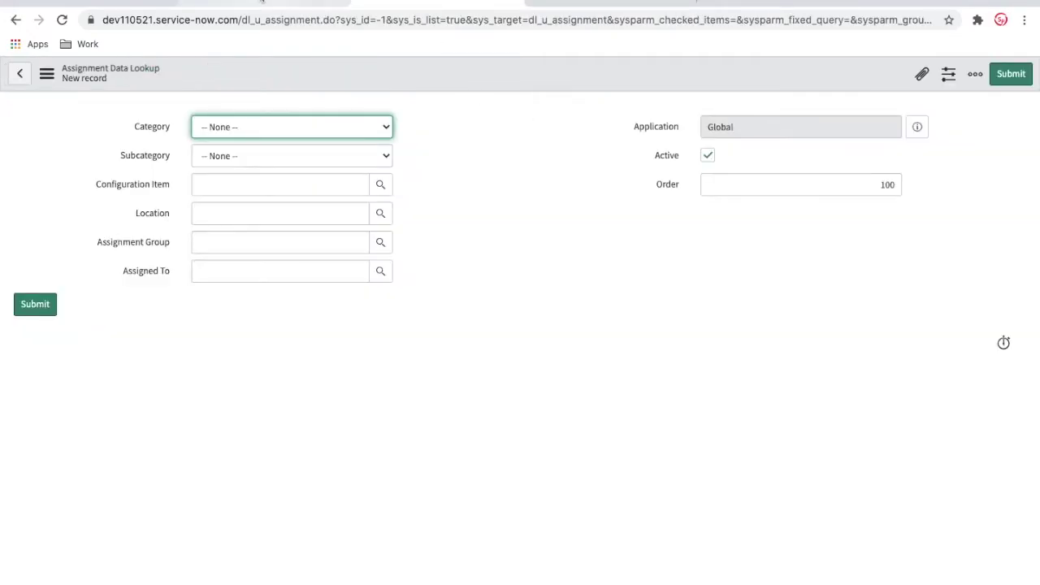
# Save the new Assignment Example record and keep it open.
pyautogui.click(260, 3)
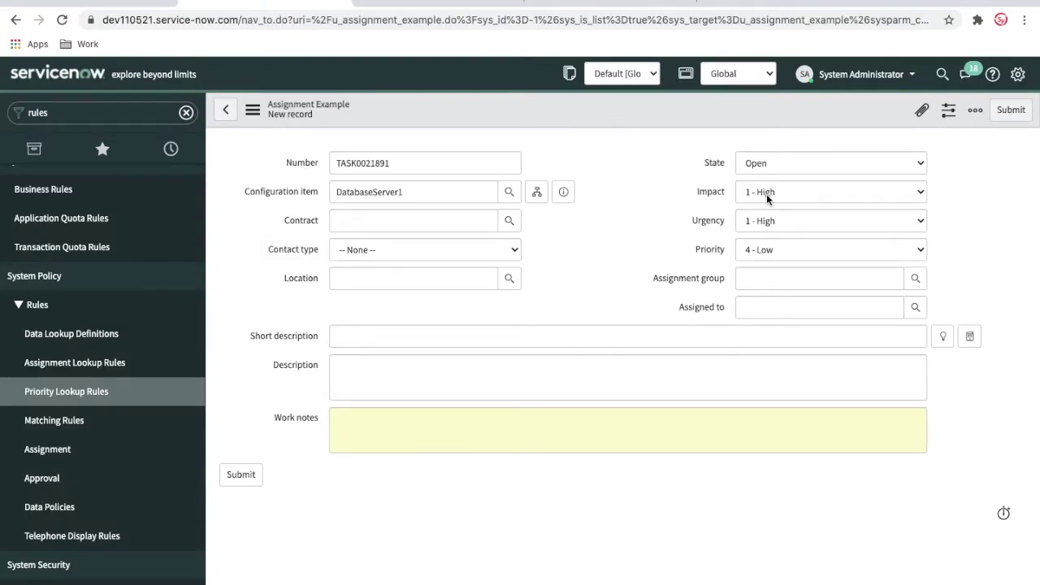
pyautogui.rightClick(675, 124)
pyautogui.click(685, 130)
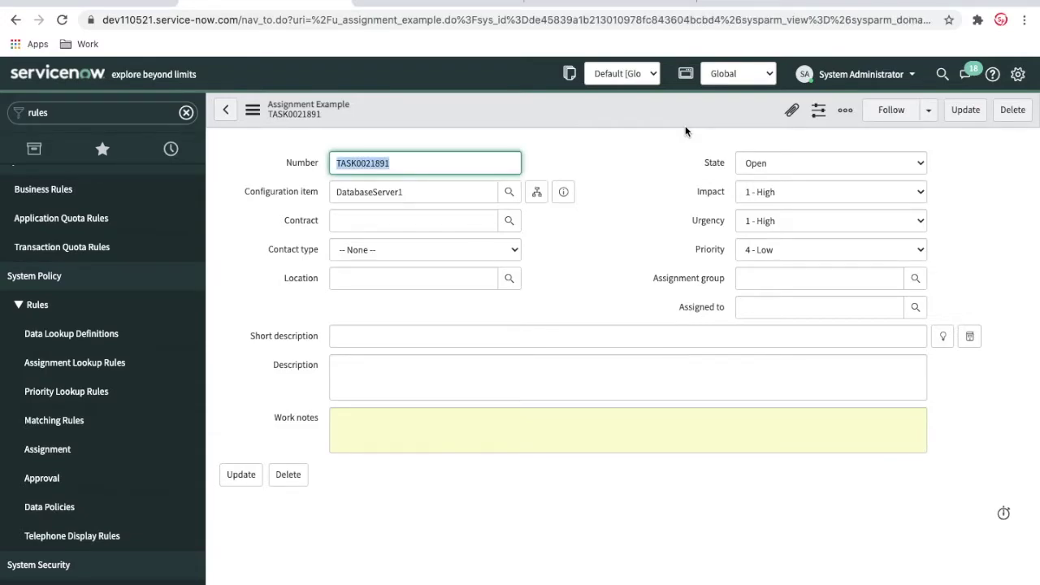
# Review the Priority Data Lookups and the existing Inquiry / Help assignment rule against the saved Assignment Example record.
pyautogui.click(597, 4)
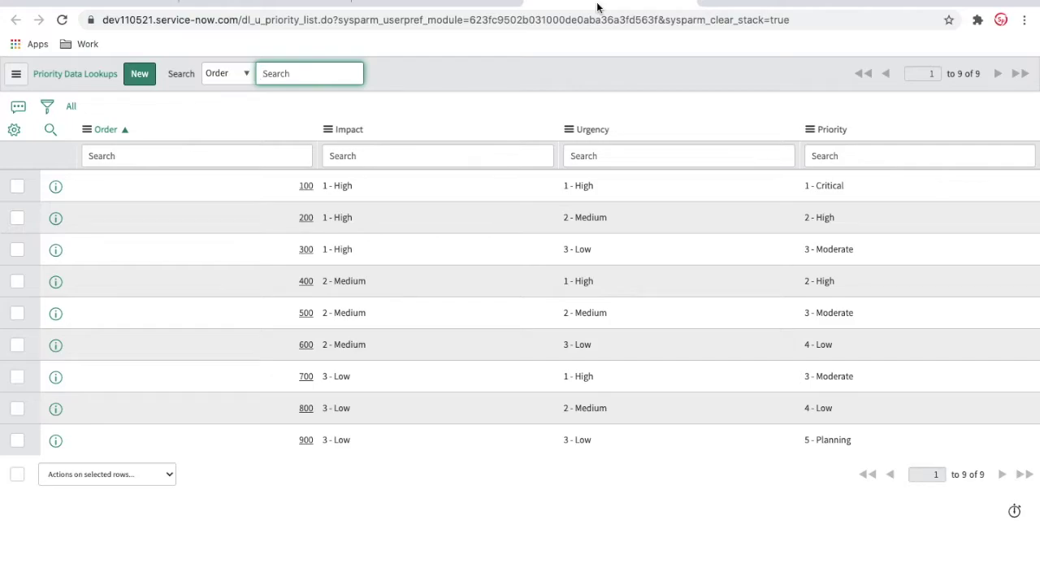
pyautogui.click(423, 3)
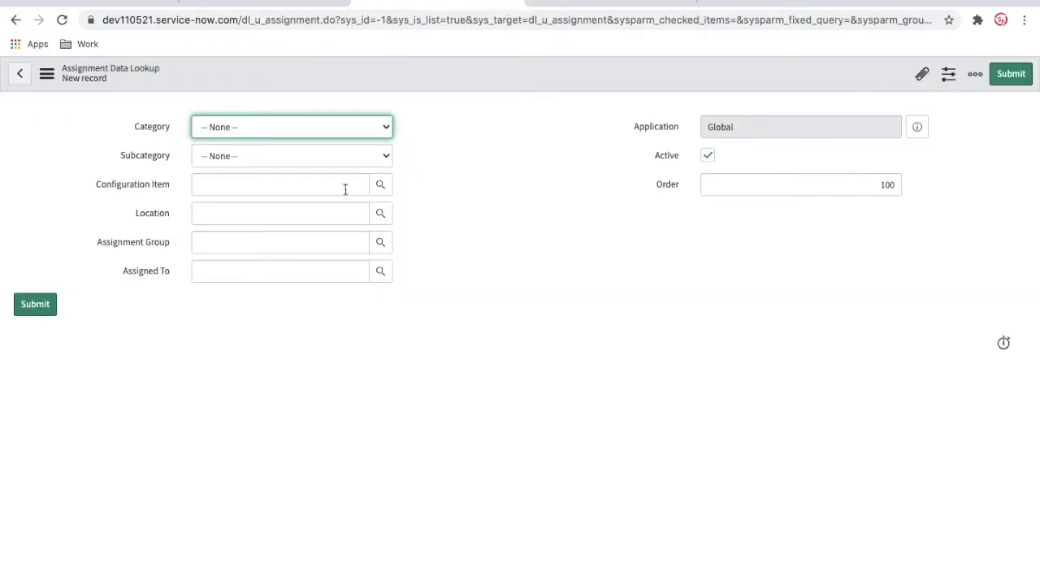
pyautogui.click(15, 19)
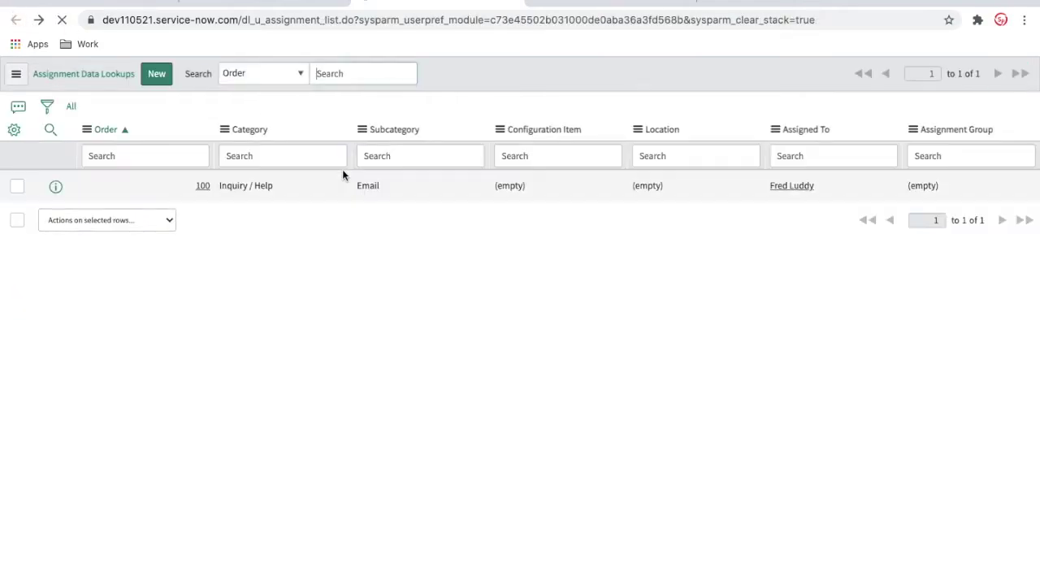
pyautogui.click(204, 186)
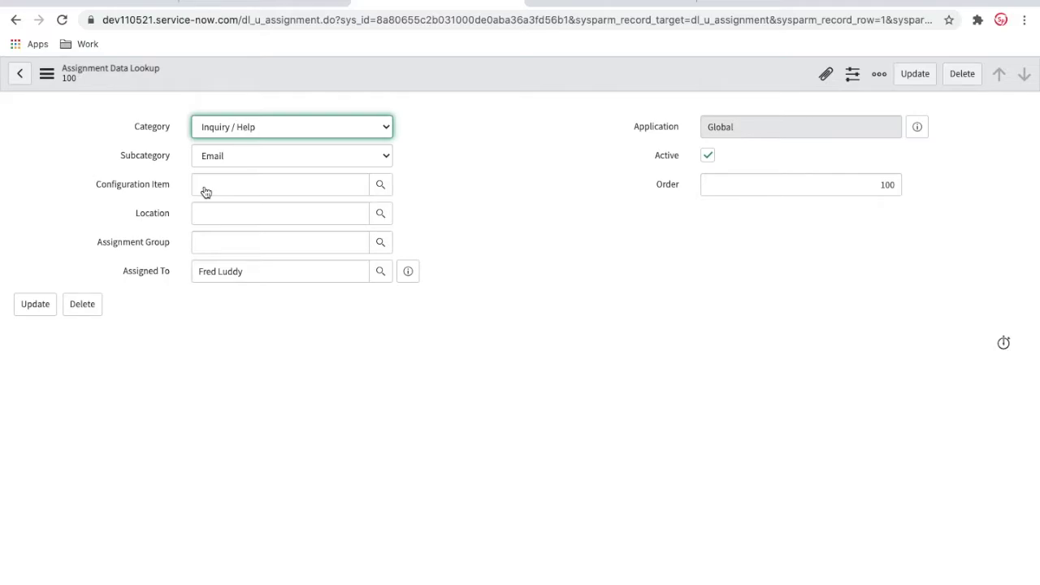
pyautogui.click(221, 8)
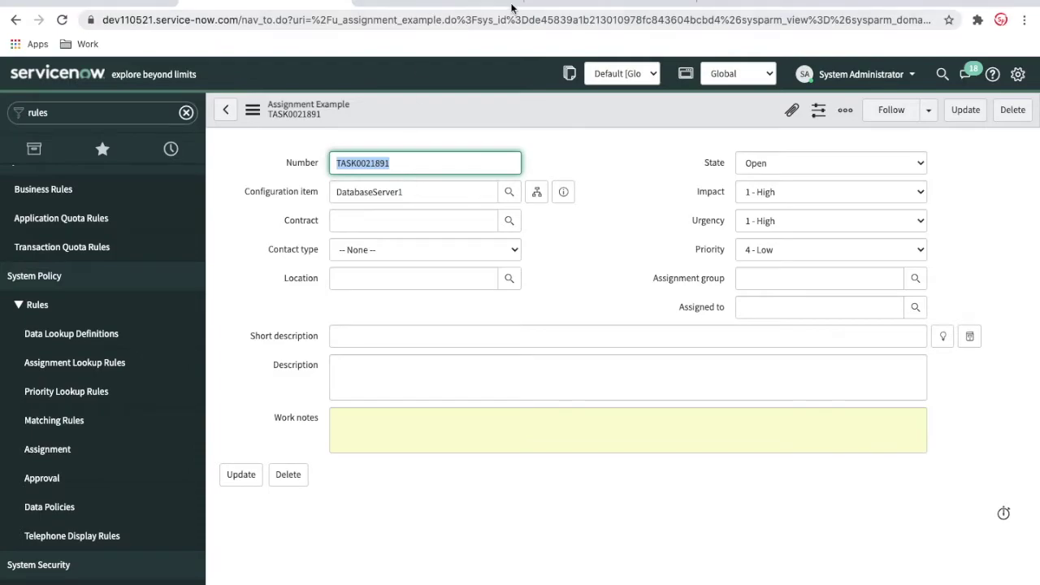
pyautogui.click(420, 2)
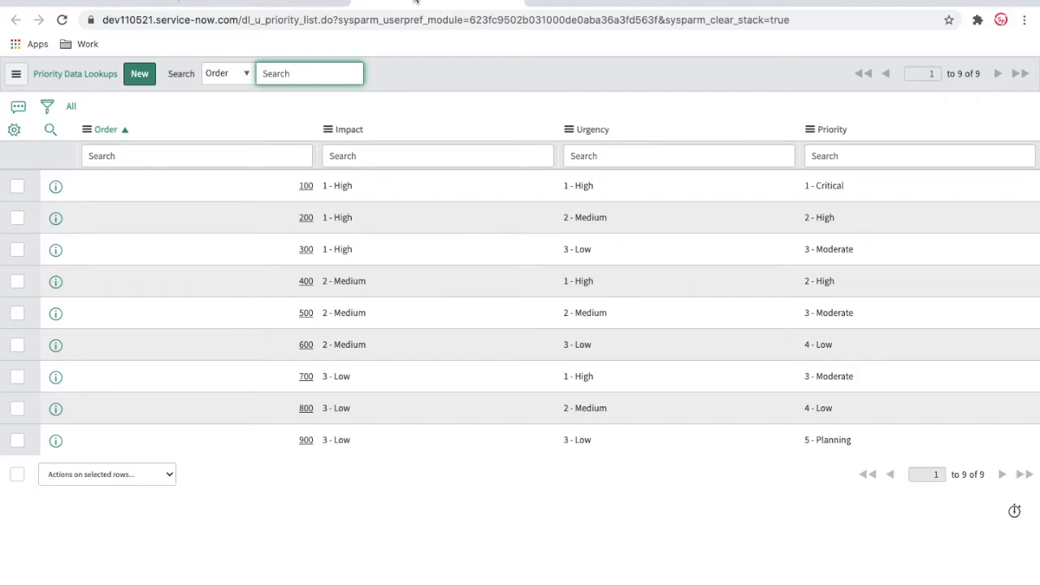
pyautogui.click(302, 2)
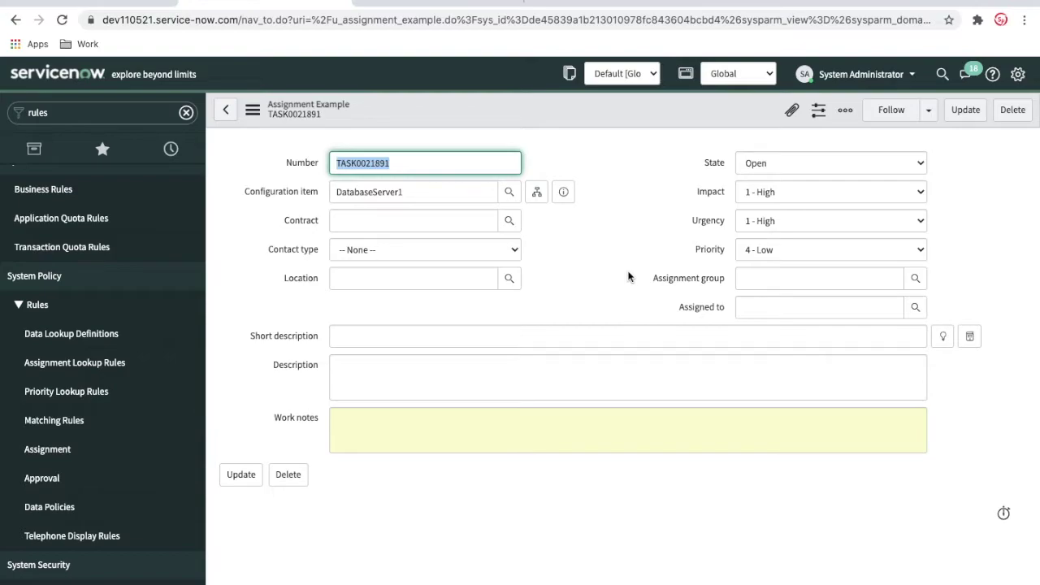
# Open the Data Lookup Definitions in a separate browser tab and start a new definition of the type Data Lookup Rule.
pyautogui.click(71, 341)
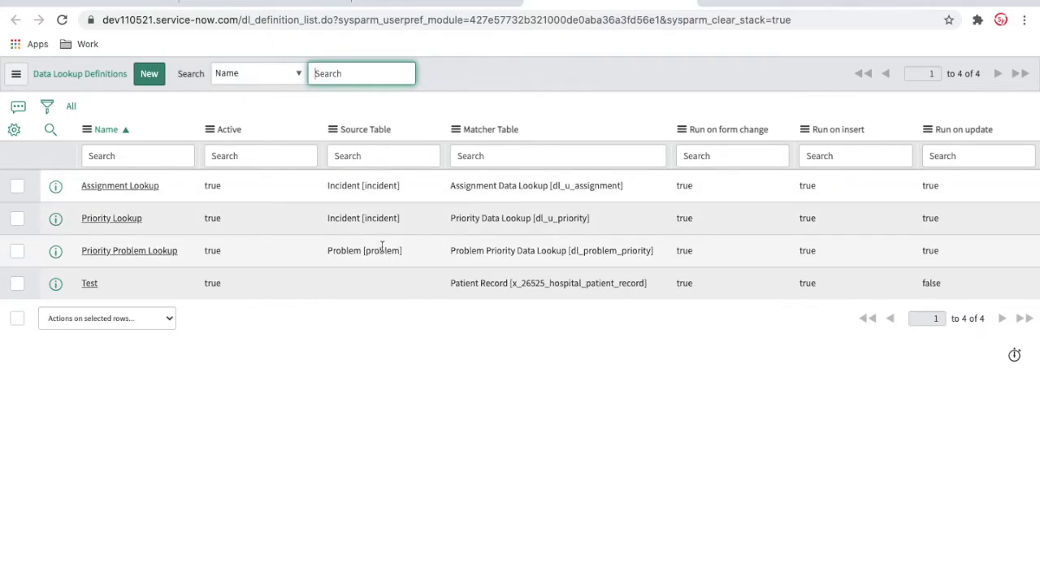
pyautogui.click(149, 73)
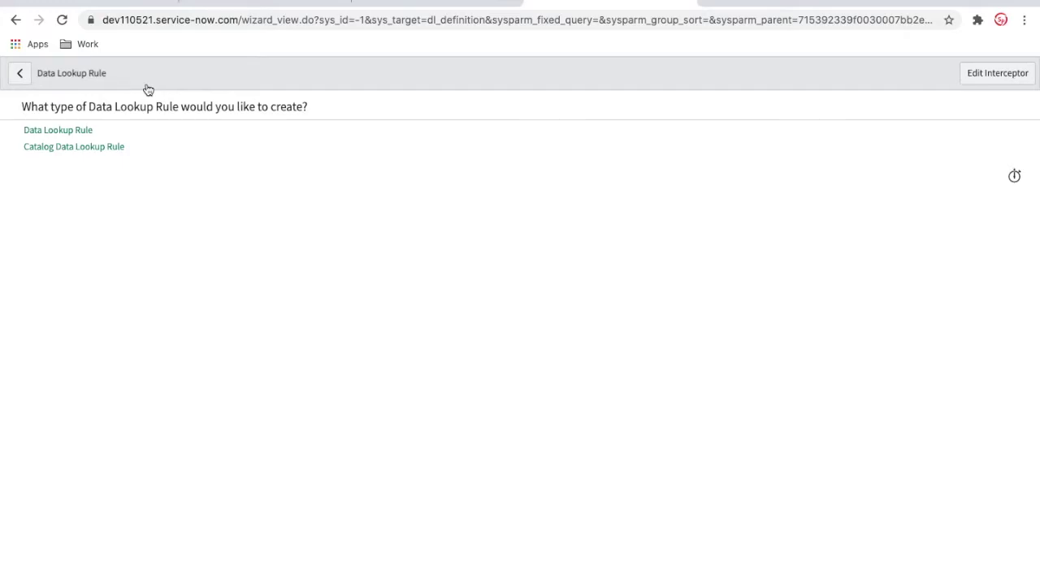
pyautogui.click(76, 132)
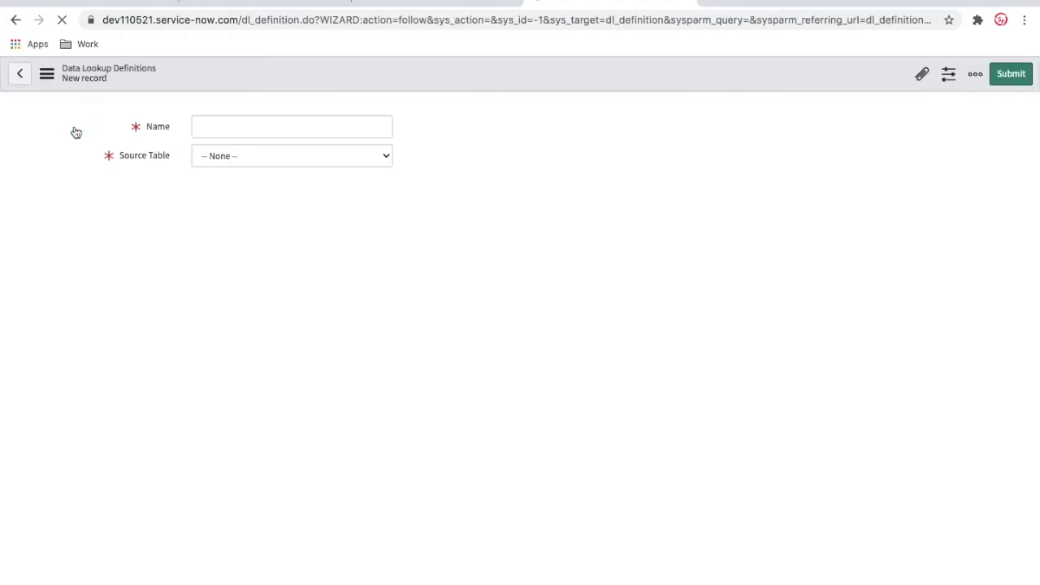
# Set the source table of the new data lookup definition to Assignment Example [u_assignment_example].
pyautogui.click(305, 167)
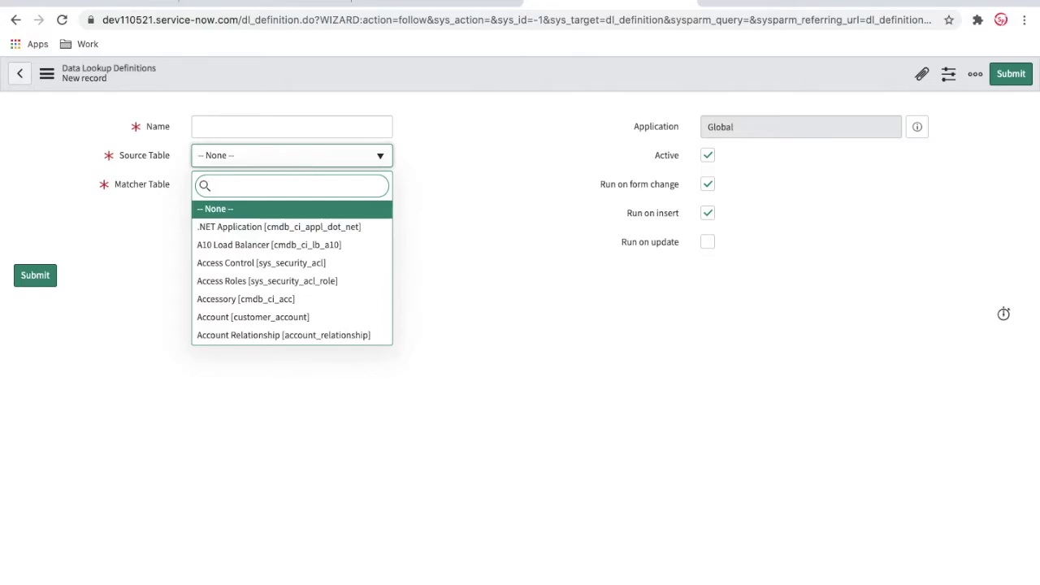
pyautogui.write('assignemnt')
pyautogui.press('BackSpace')
pyautogui.press('BackSpace')
pyautogui.press('BackSpace')
pyautogui.press('BackSpace')
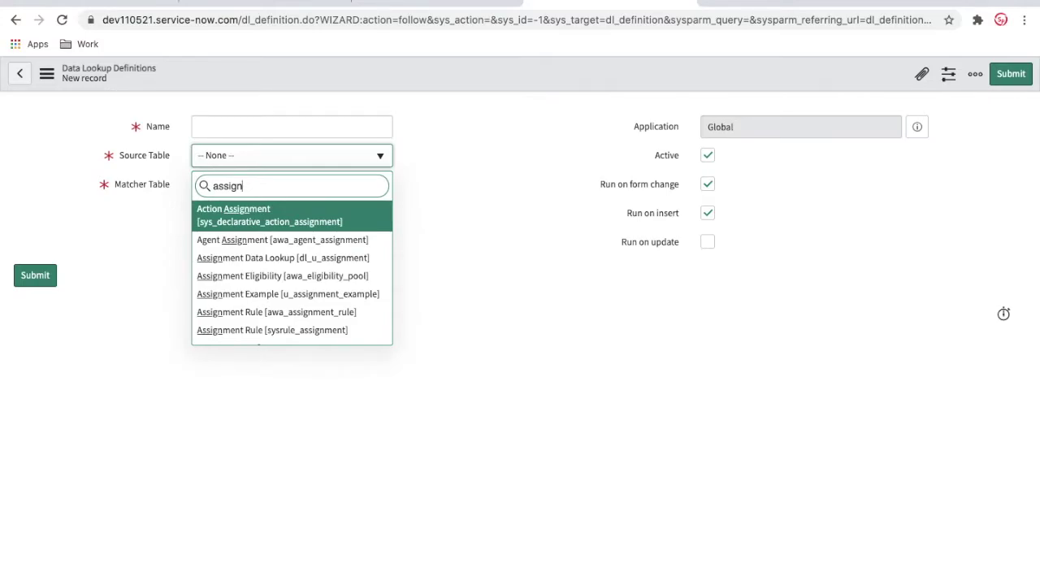
pyautogui.write('ment e')
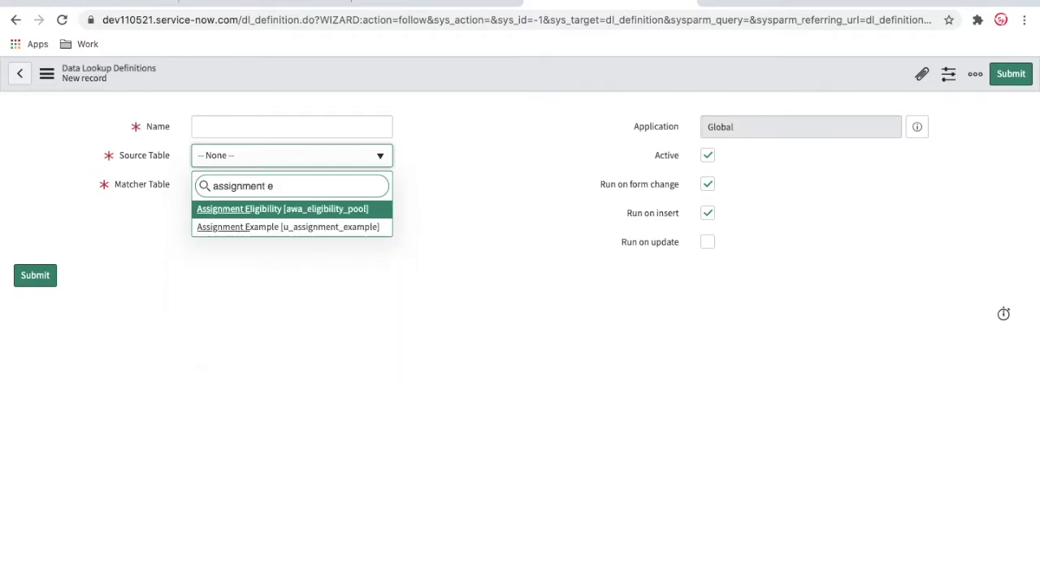
pyautogui.press('Down')
pyautogui.press('Return')
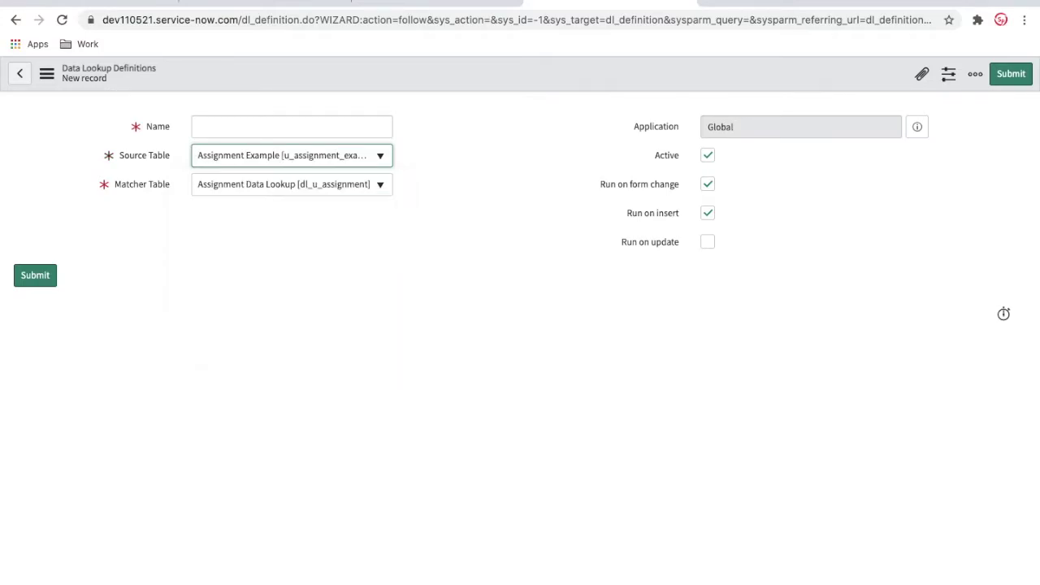
# Set the matcher table to Priority Data Lookup [dl_u_priority], name the definition Assignment Example and save it.
pyautogui.click(313, 187)
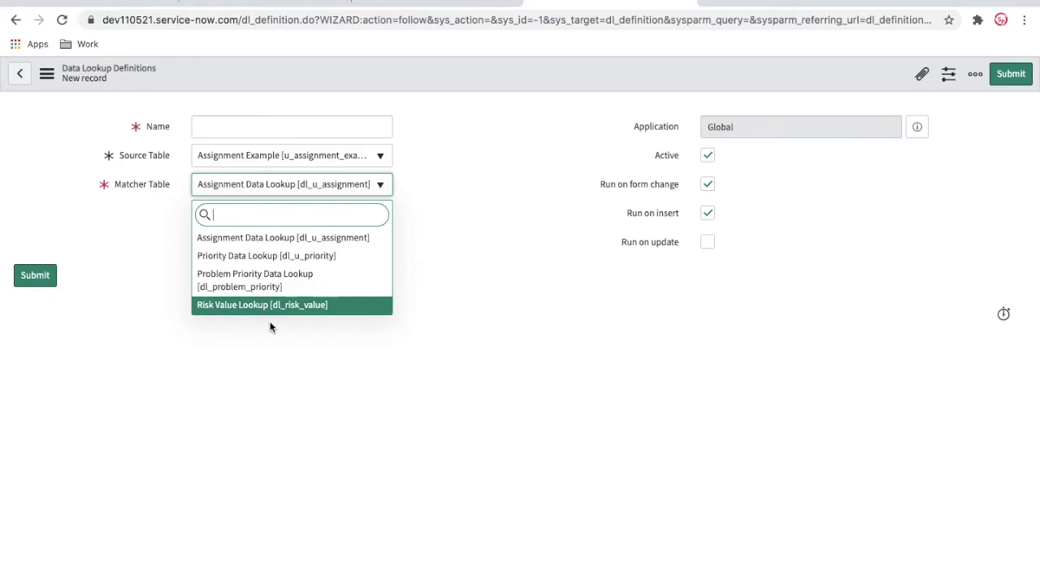
pyautogui.click(282, 256)
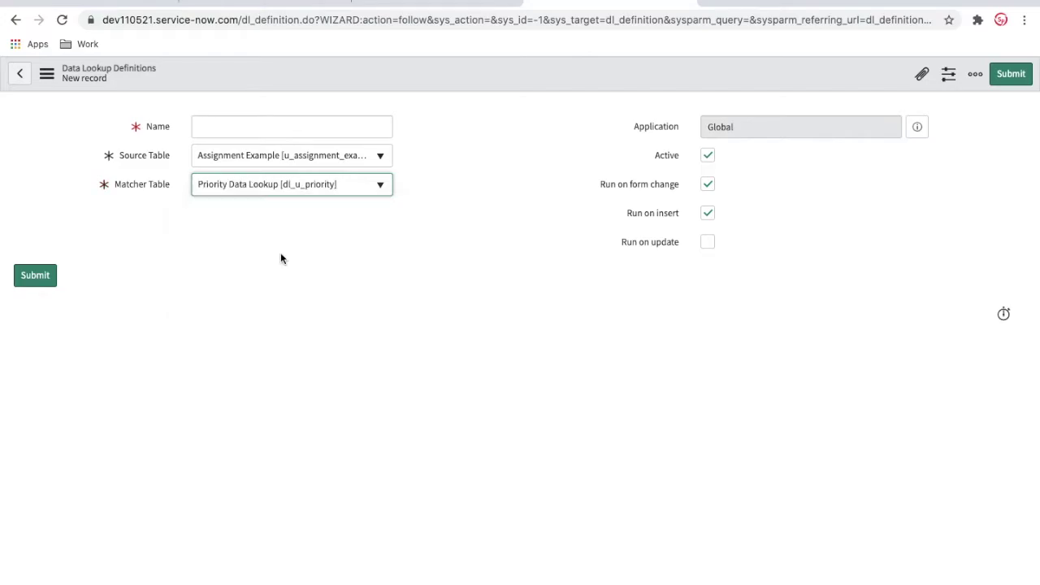
pyautogui.click(312, 128)
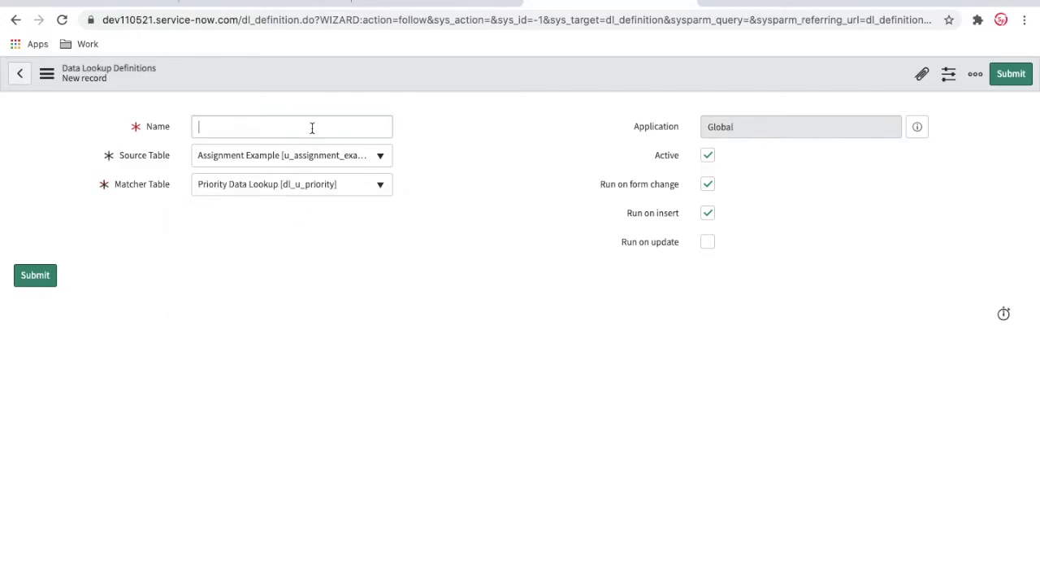
pyautogui.write('Assignment')
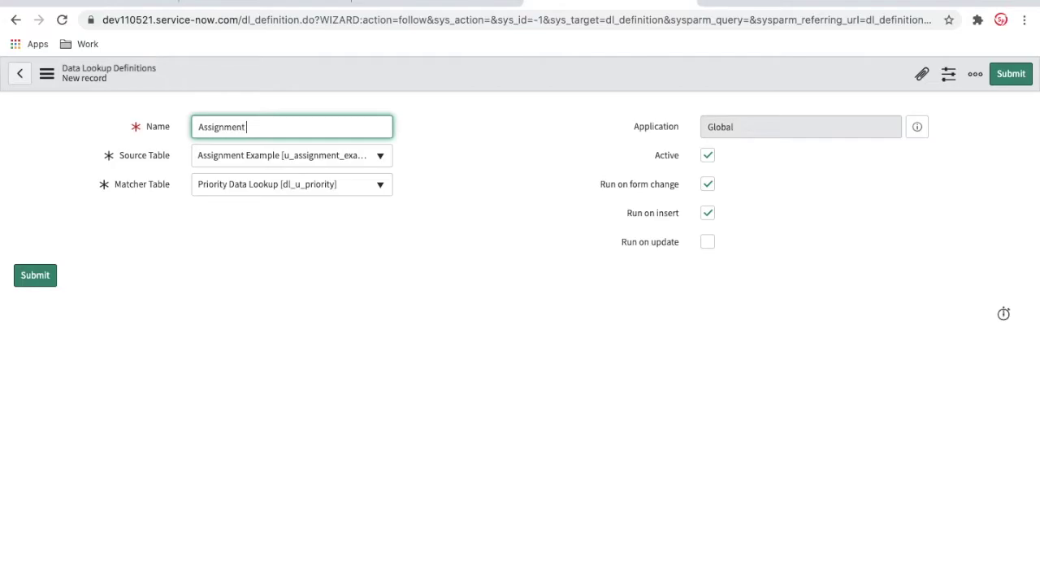
pyautogui.write(' Example')
pyautogui.rightClick(541, 72)
pyautogui.click(557, 81)
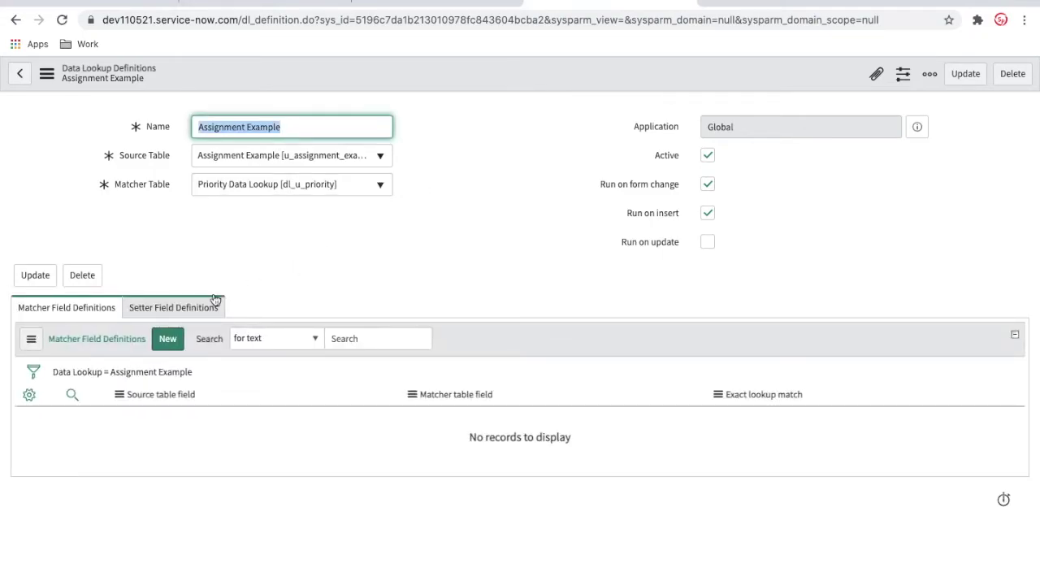
# Add a matcher field definition that maps the source field Impact to the matcher field Impact, and save it.
pyautogui.click(167, 339)
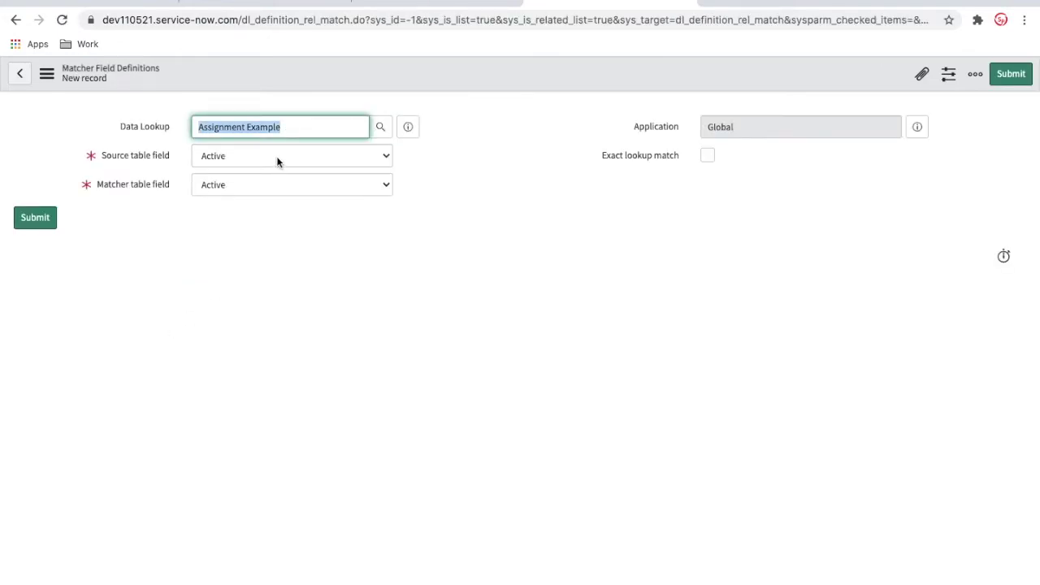
pyautogui.click(276, 156)
pyautogui.scroll(-2, 276, 156)
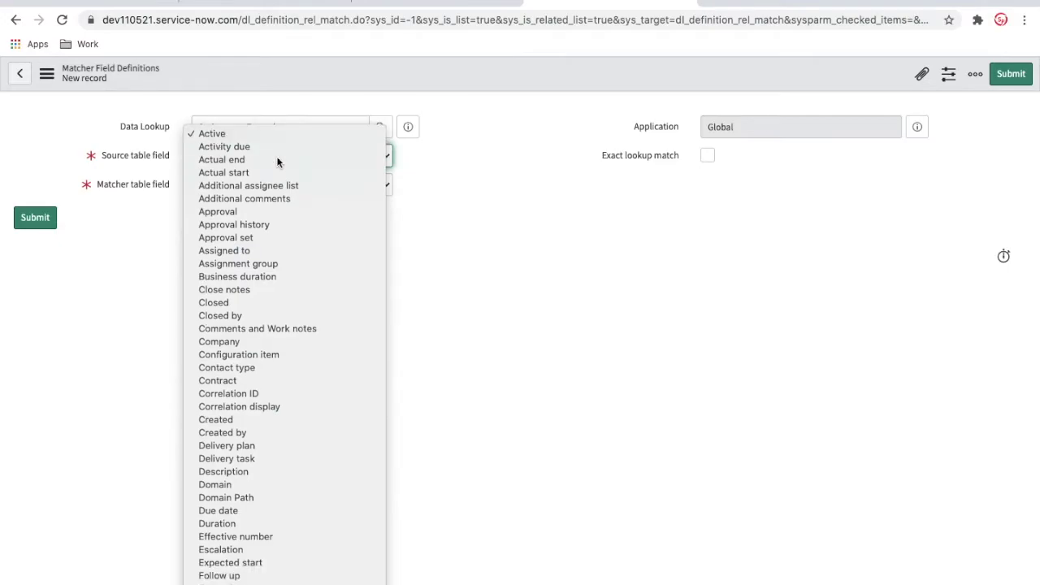
pyautogui.write('impact')
pyautogui.press('Return')
pyautogui.click(269, 184)
pyautogui.write('impact')
pyautogui.press('Return')
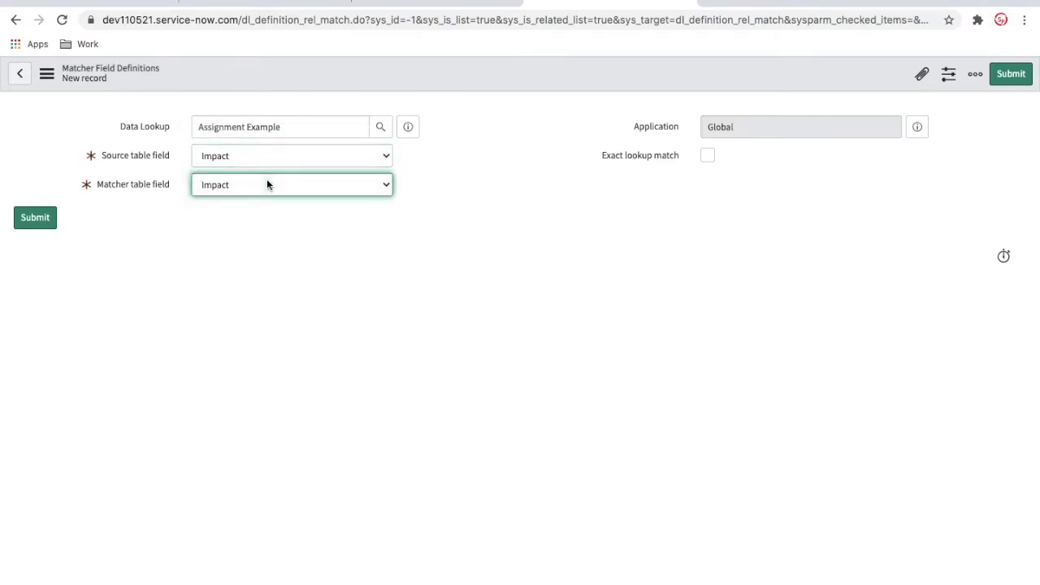
pyautogui.rightClick(408, 75)
pyautogui.click(416, 81)
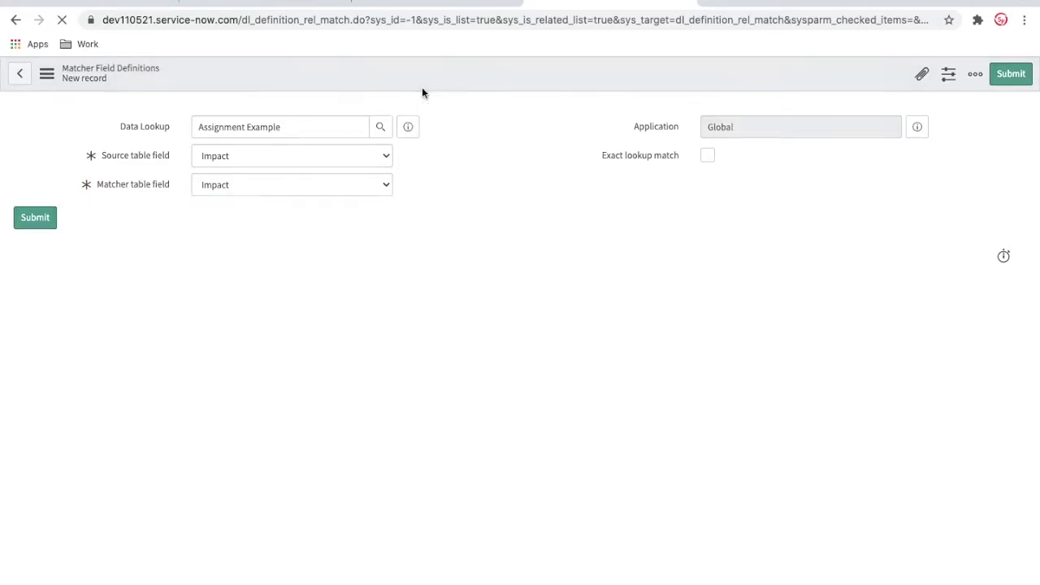
# Insert a second matcher field definition from the Impact one, with source table field and matcher table field both set to Urgency.
pyautogui.click(310, 164)
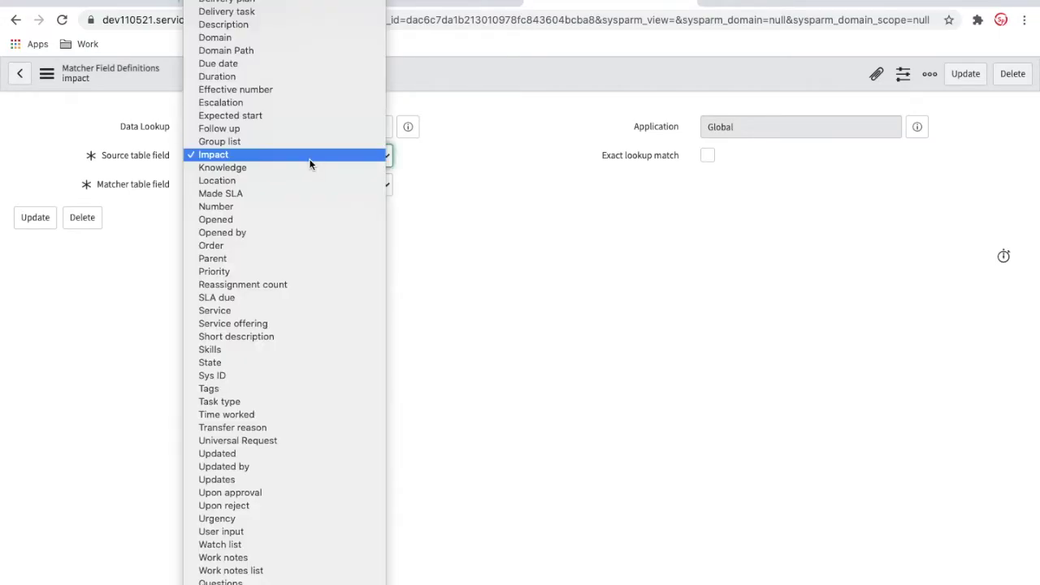
pyautogui.write('uest')
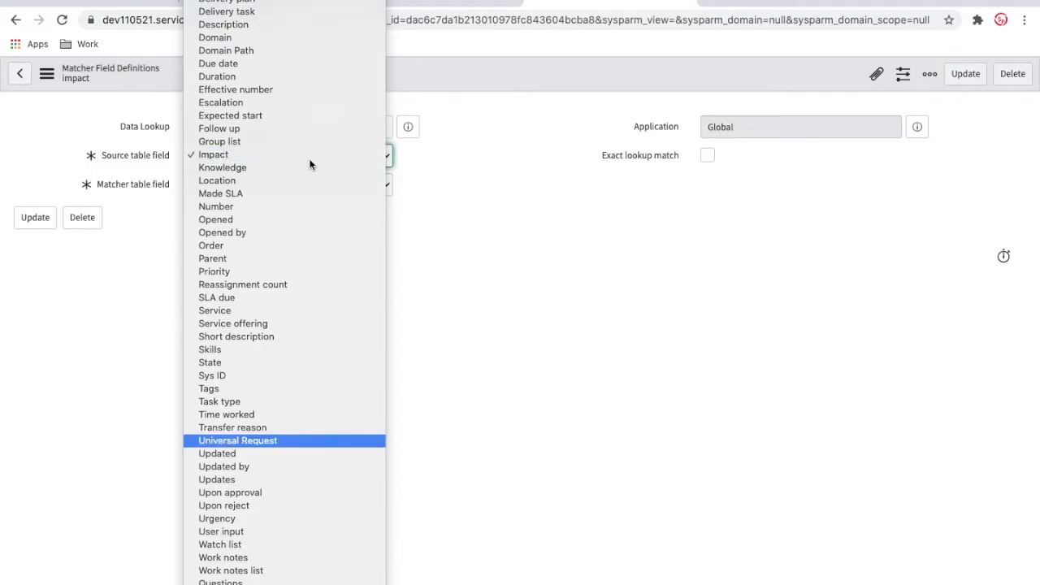
pyautogui.write('r')
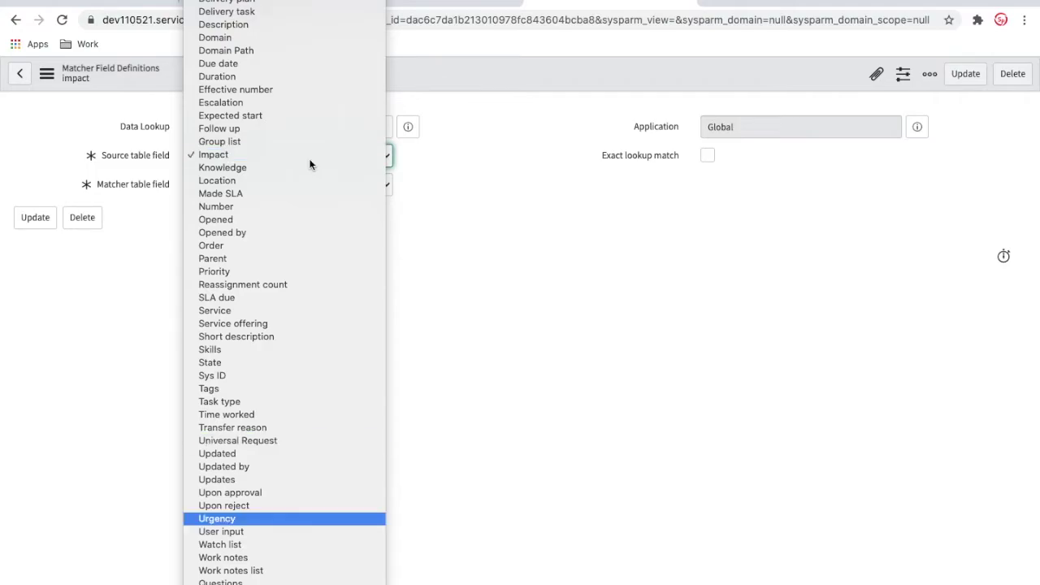
pyautogui.press('Return')
pyautogui.click(272, 183)
pyautogui.write('ur')
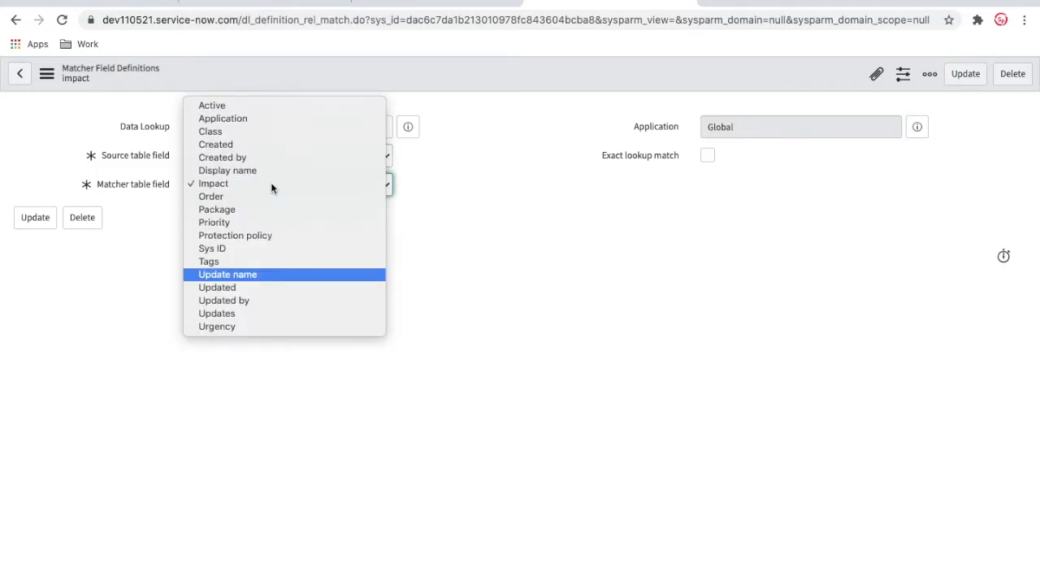
pyautogui.press('Return')
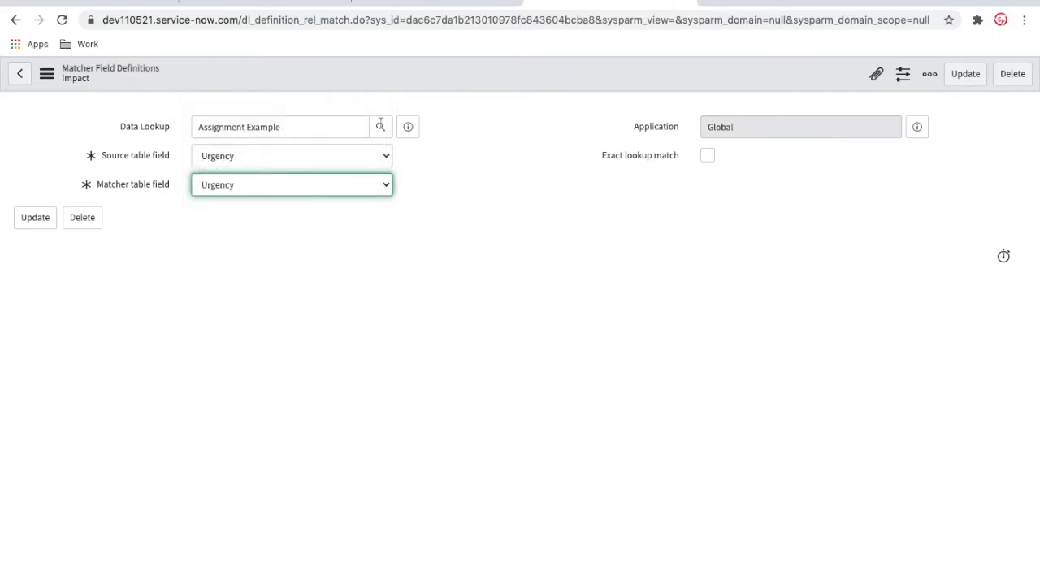
pyautogui.rightClick(408, 75)
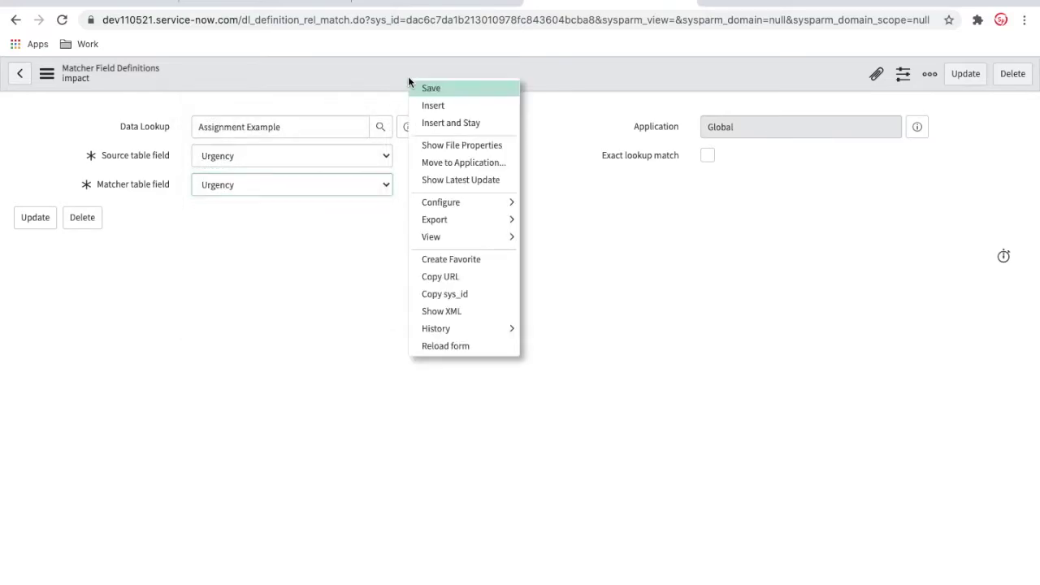
pyautogui.click(434, 123)
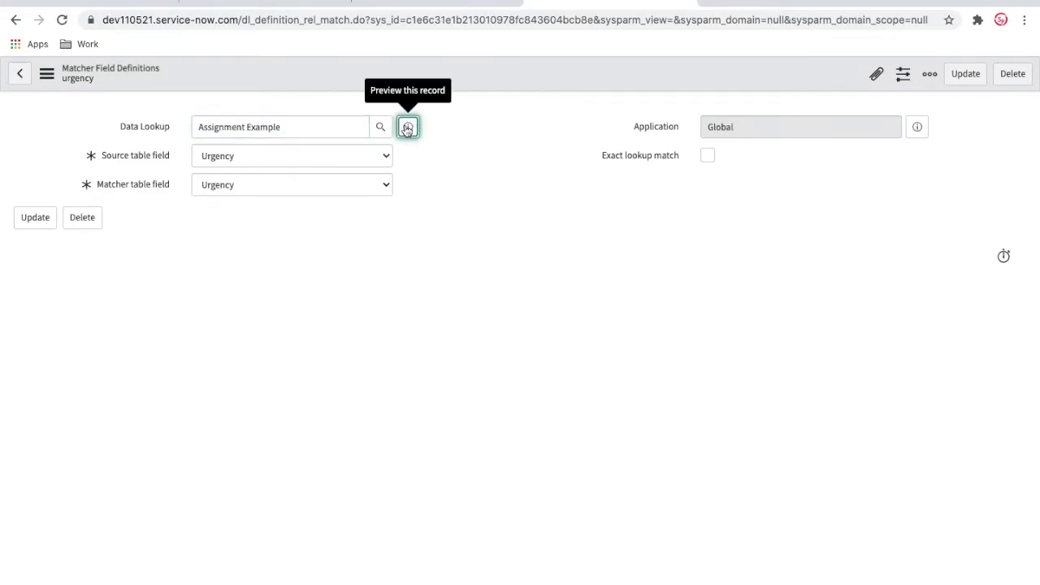
# Return to the Assignment Example data lookup definition and start a new setter field definition for it.
pyautogui.click(407, 128)
pyautogui.click(605, 181)
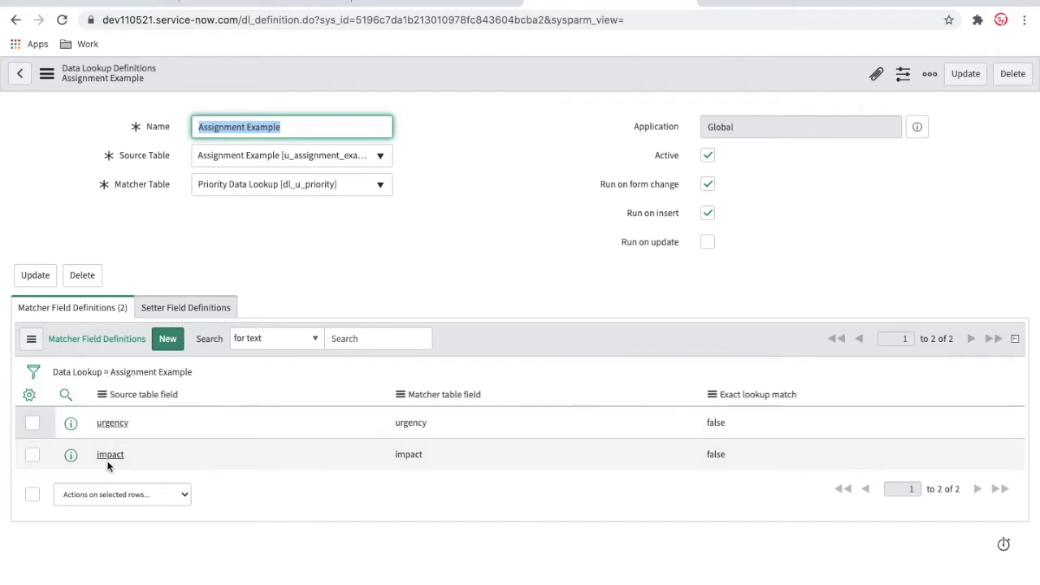
pyautogui.click(183, 306)
pyautogui.click(157, 339)
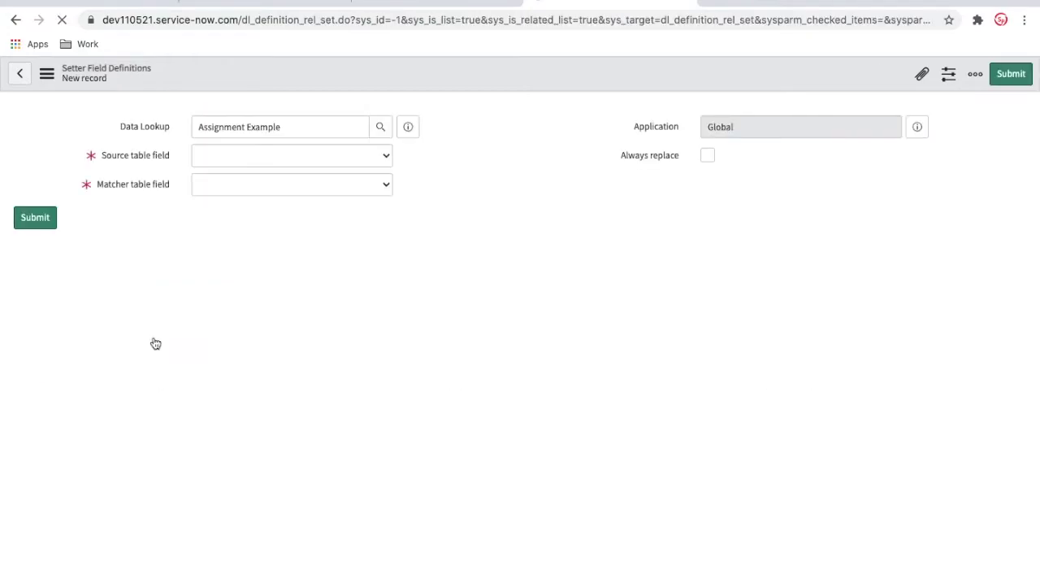
# Set the source table field of the new setter field definition to Priority.
pyautogui.click(309, 167)
pyautogui.scroll(-10, 310, 167)
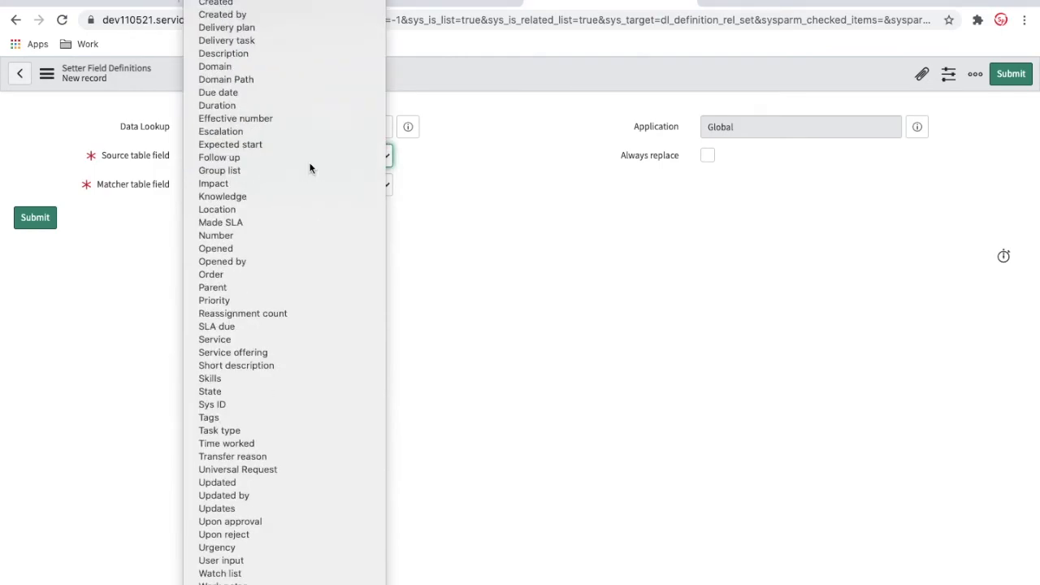
pyautogui.click(487, 266)
pyautogui.click(385, 160)
pyautogui.scroll(-5, 384, 161)
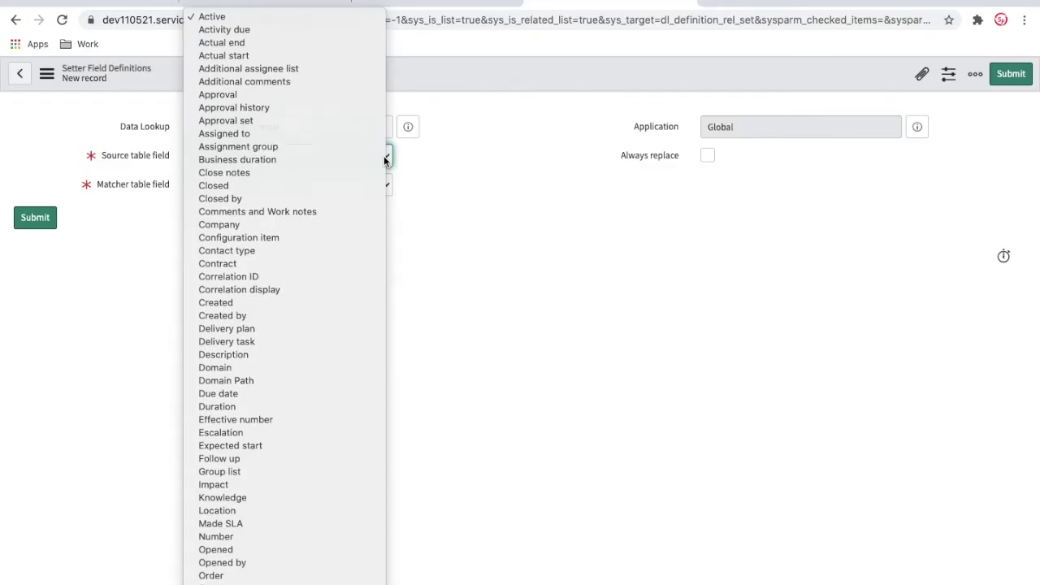
pyautogui.press('p')
pyautogui.press('r')
pyautogui.press('Return')
# Set the setter's matcher table field to Priority and submit the setter field definition.
pyautogui.click(327, 186)
pyautogui.press('p')
pyautogui.press('r')
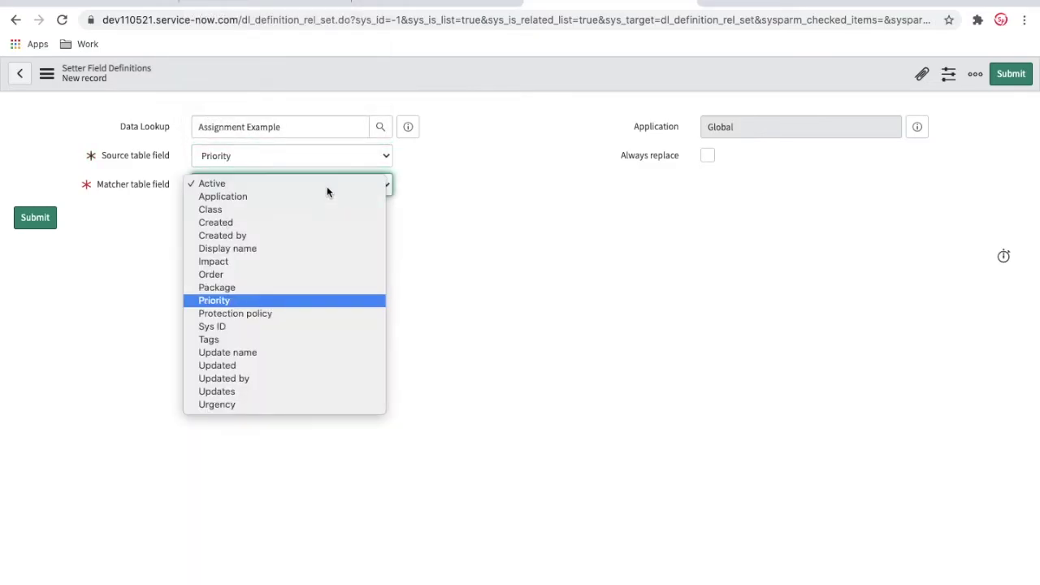
pyautogui.press('Return')
pyautogui.click(1012, 76)
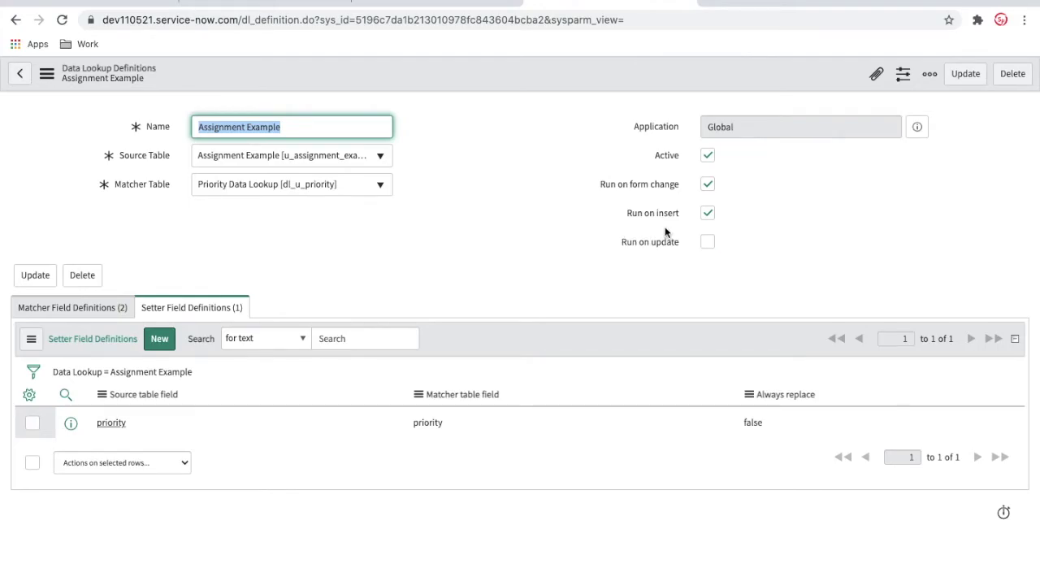
# Enable Run on update for the Assignment Example data lookup definition and save it.
pyautogui.click(707, 242)
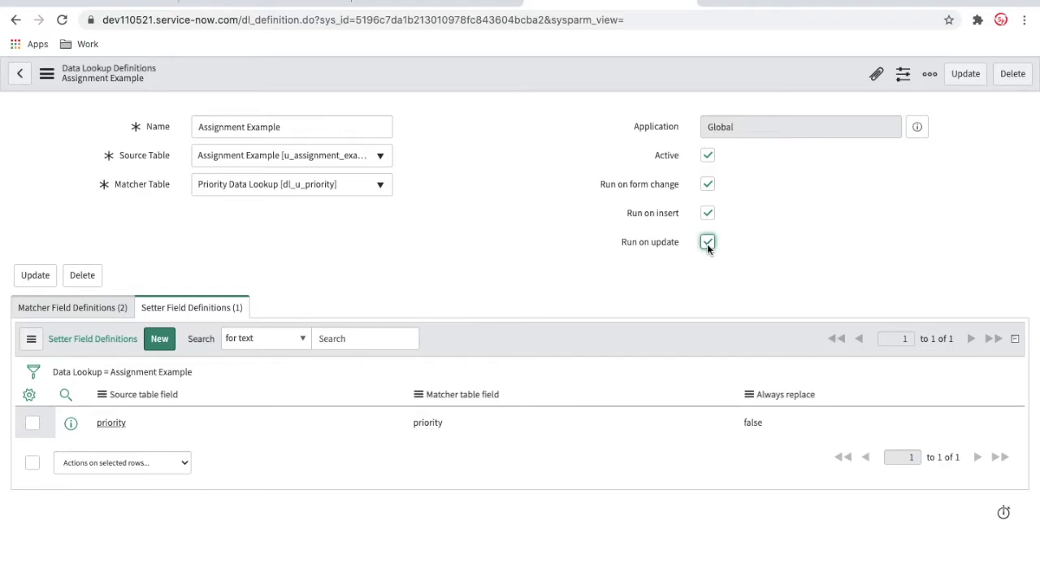
pyautogui.rightClick(530, 68)
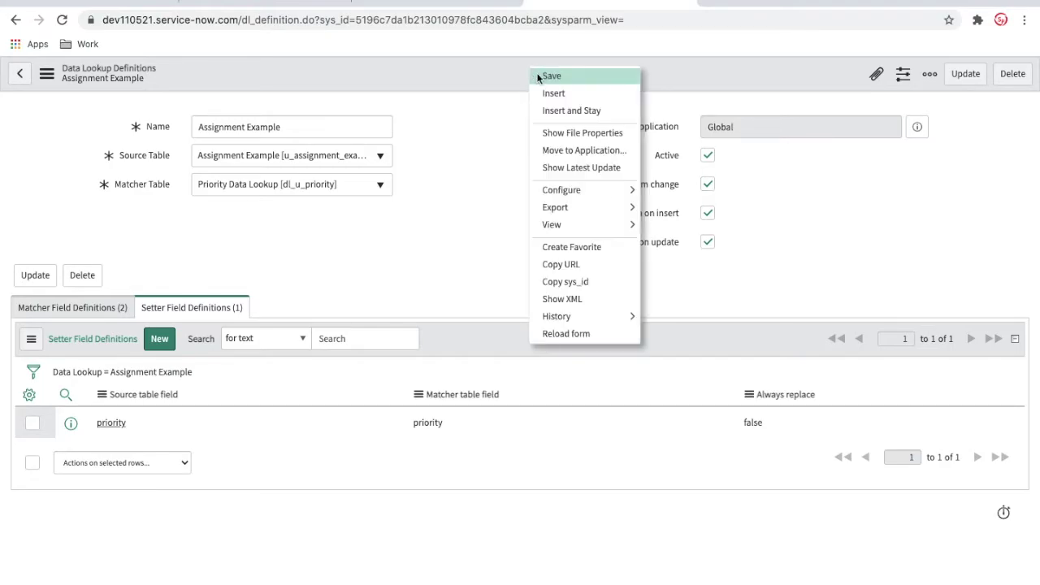
pyautogui.click(551, 75)
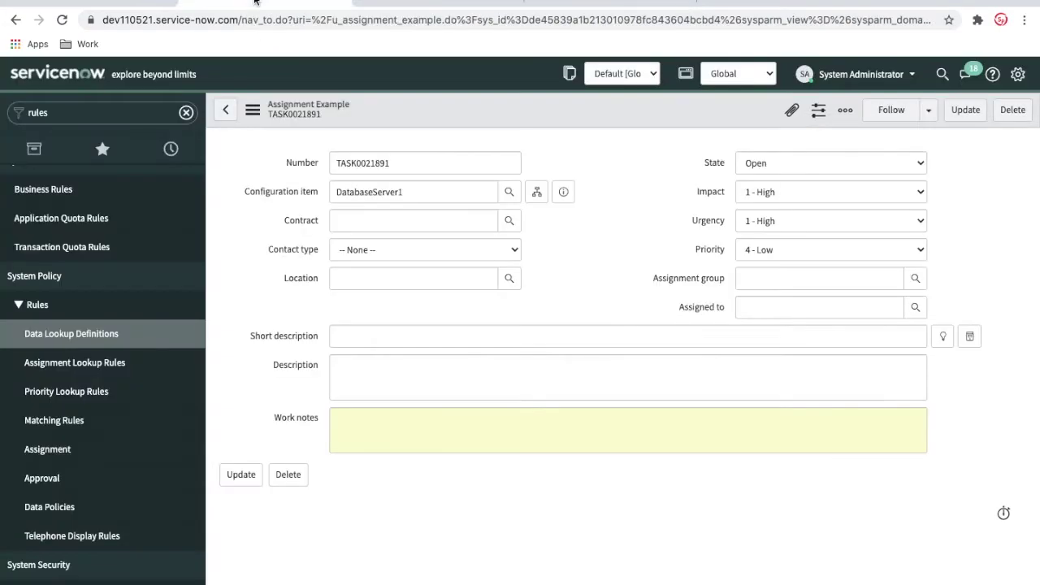
# Enter the short description Test on the assignment example task, save the record and check its Priority choices, leaving 4 - Low selected.
pyautogui.click(475, 336)
pyautogui.write('Test')
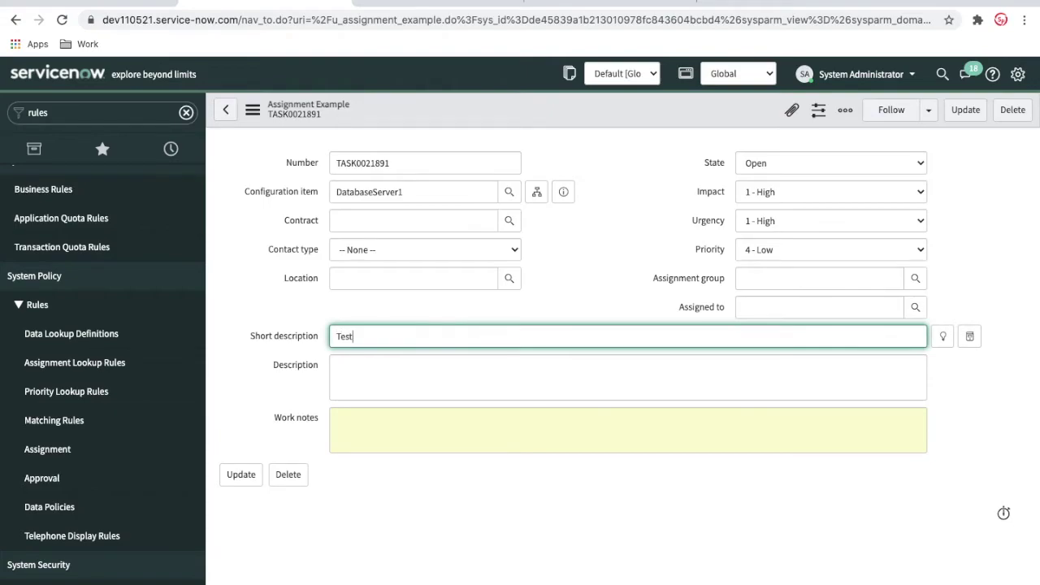
pyautogui.rightClick(560, 116)
pyautogui.click(569, 123)
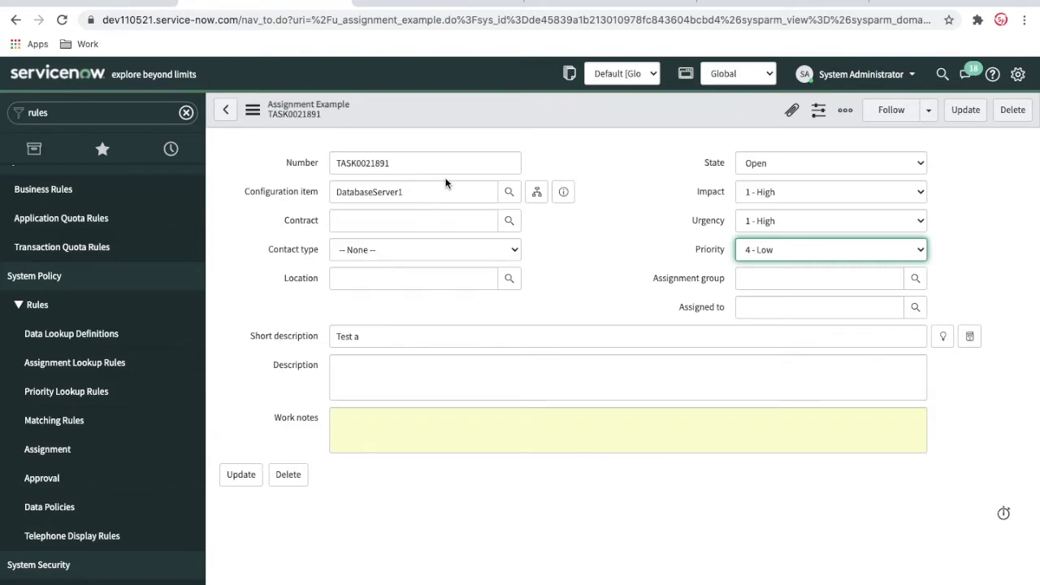
pyautogui.click(772, 248)
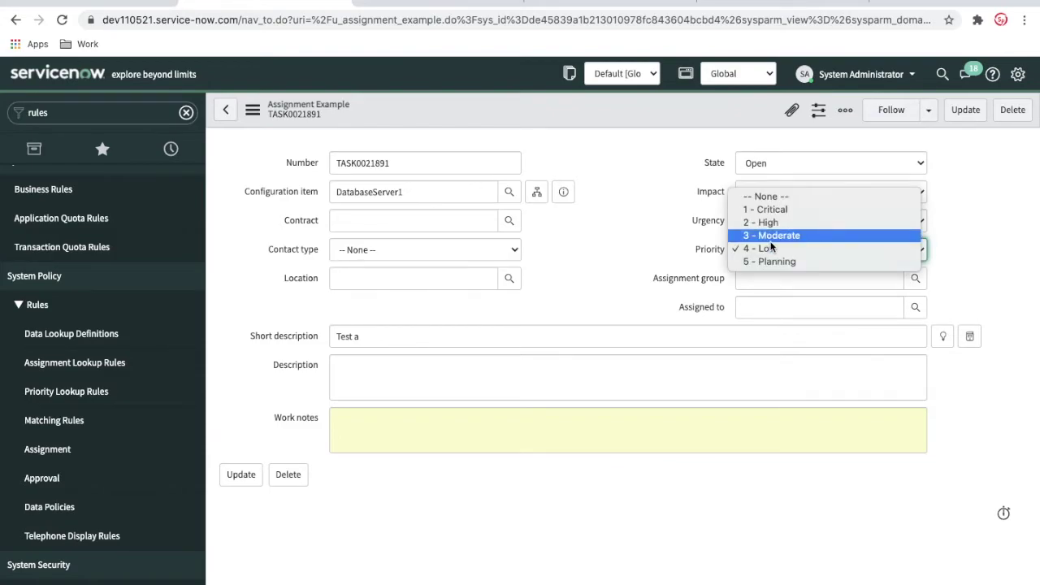
pyautogui.click(767, 248)
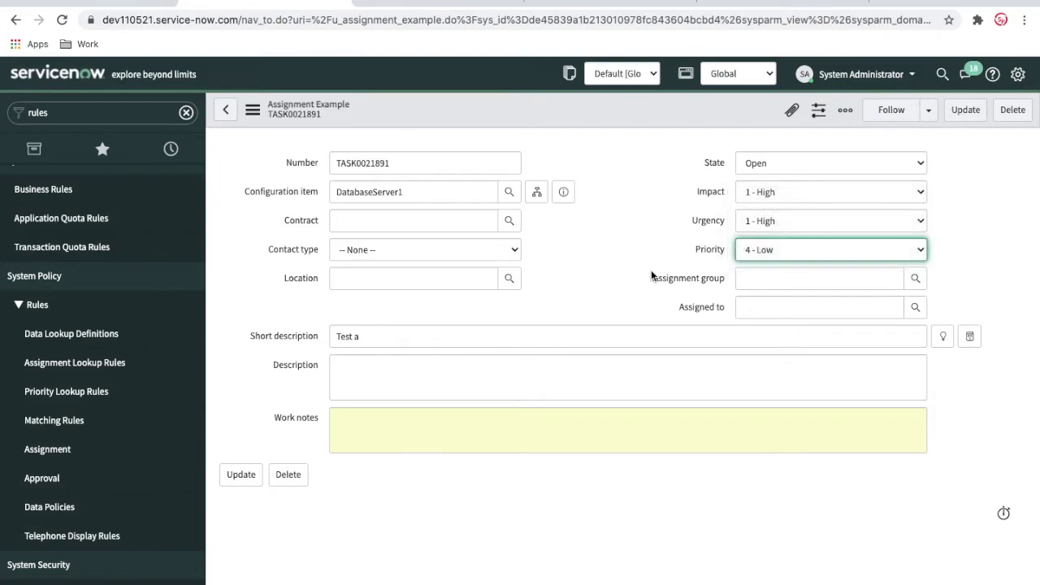
# In the data lookup definition's browser tab, set Always replace to true for the priority setter field definition.
pyautogui.click(462, 5)
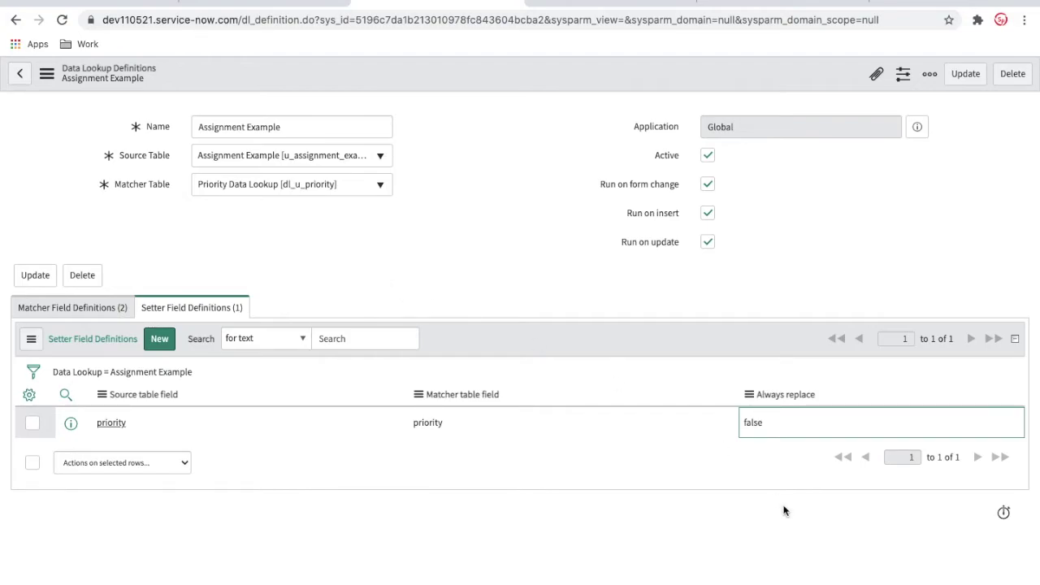
pyautogui.click(768, 418)
pyautogui.click(767, 418)
pyautogui.click(770, 421)
pyautogui.click(768, 413)
pyautogui.click(807, 422)
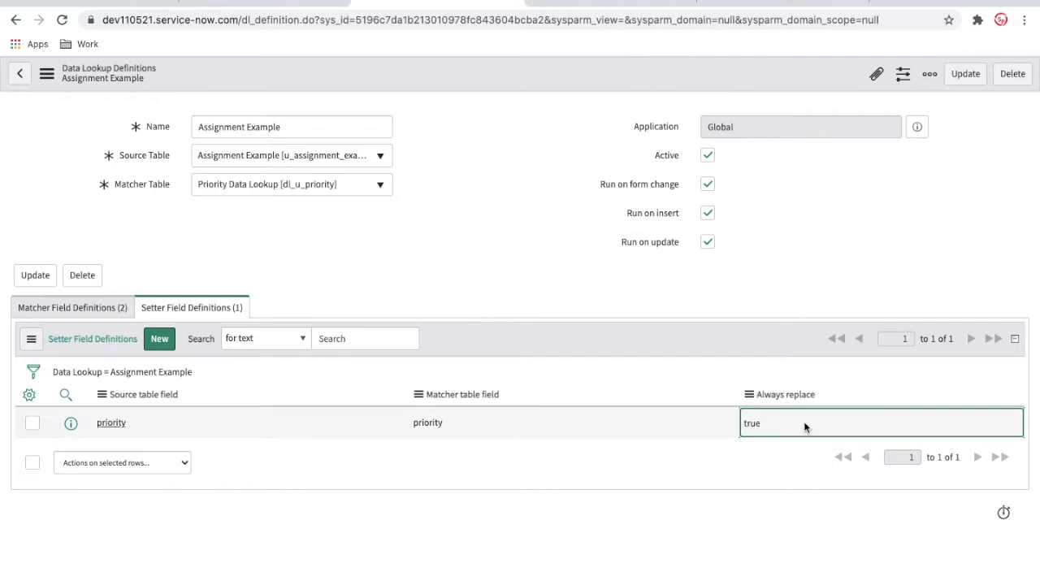
# Back on the assignment example task, extend the short description to Test a value and save the record.
pyautogui.click(309, 5)
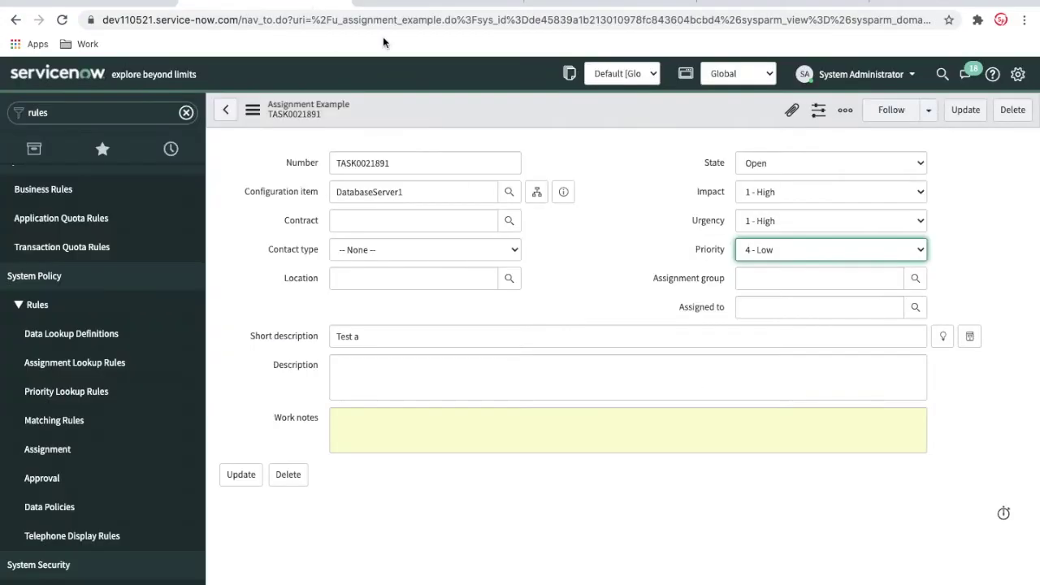
pyautogui.click(413, 338)
pyautogui.write('value')
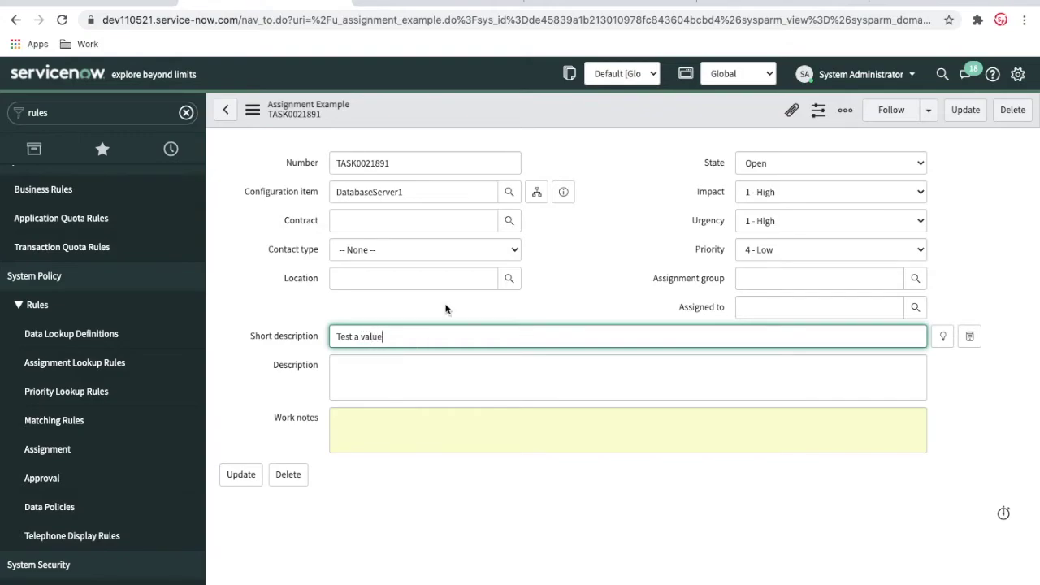
pyautogui.rightClick(517, 110)
pyautogui.click(526, 116)
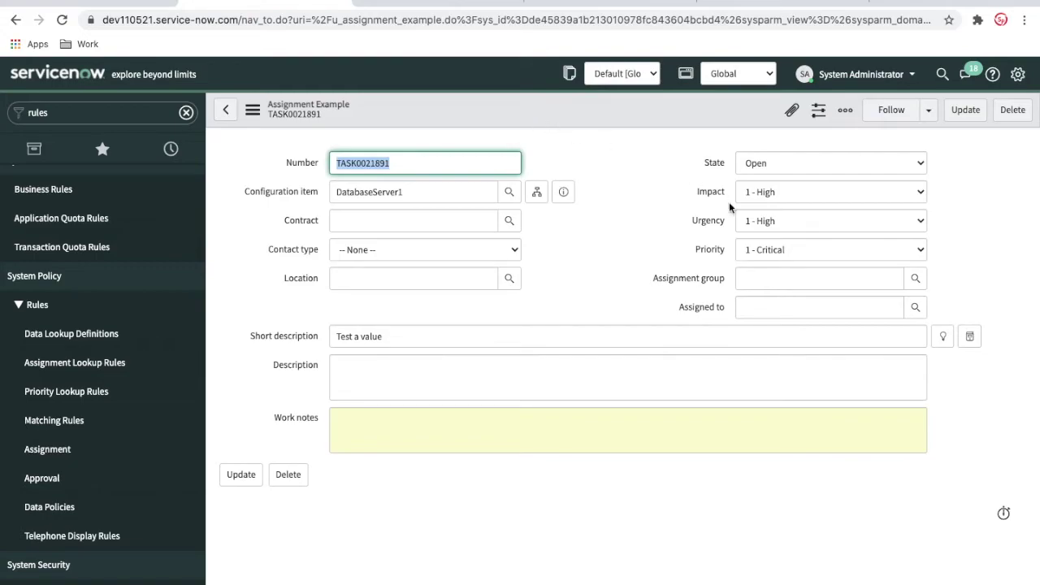
# Change the assignment example task's urgency to 2 - Medium and save the record.
pyautogui.moveTo(699, 228)
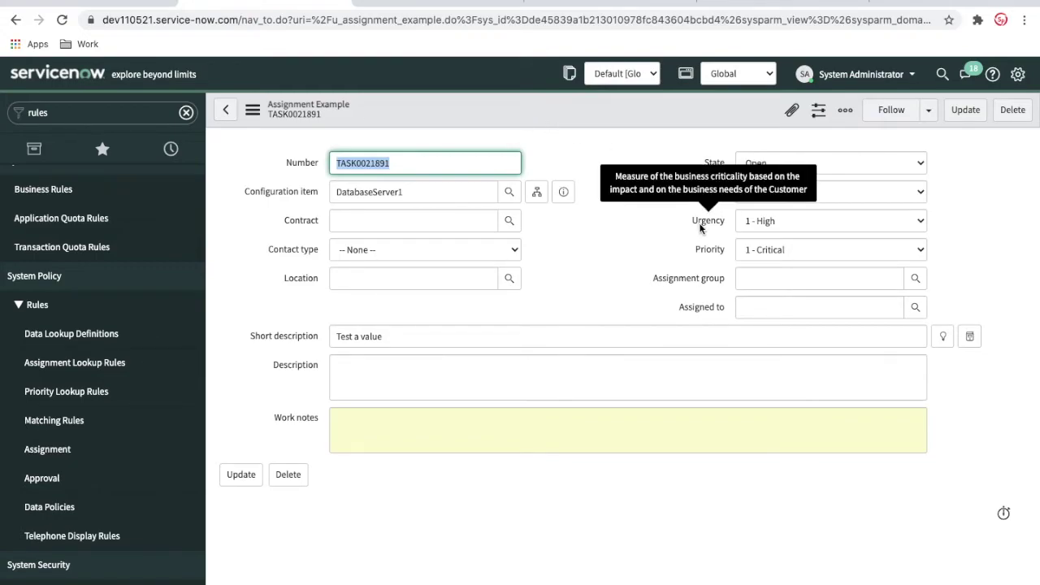
pyautogui.click(778, 219)
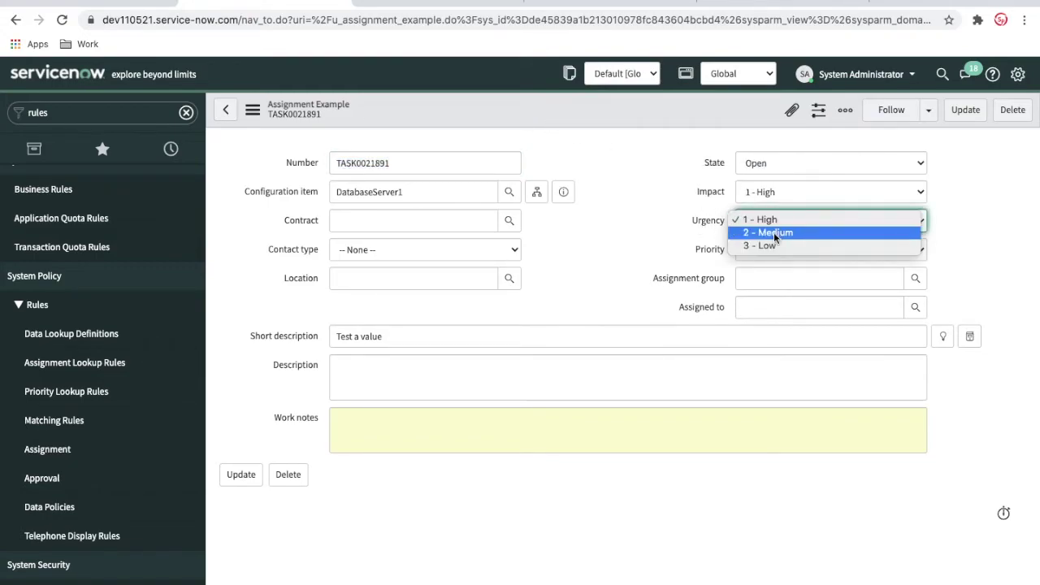
pyautogui.click(773, 231)
pyautogui.rightClick(579, 108)
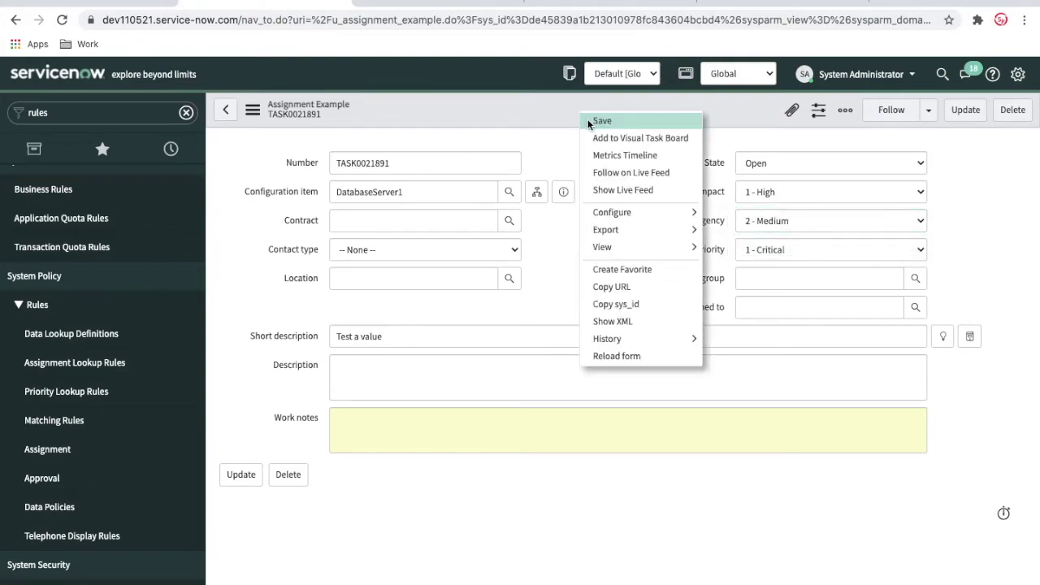
pyautogui.click(588, 119)
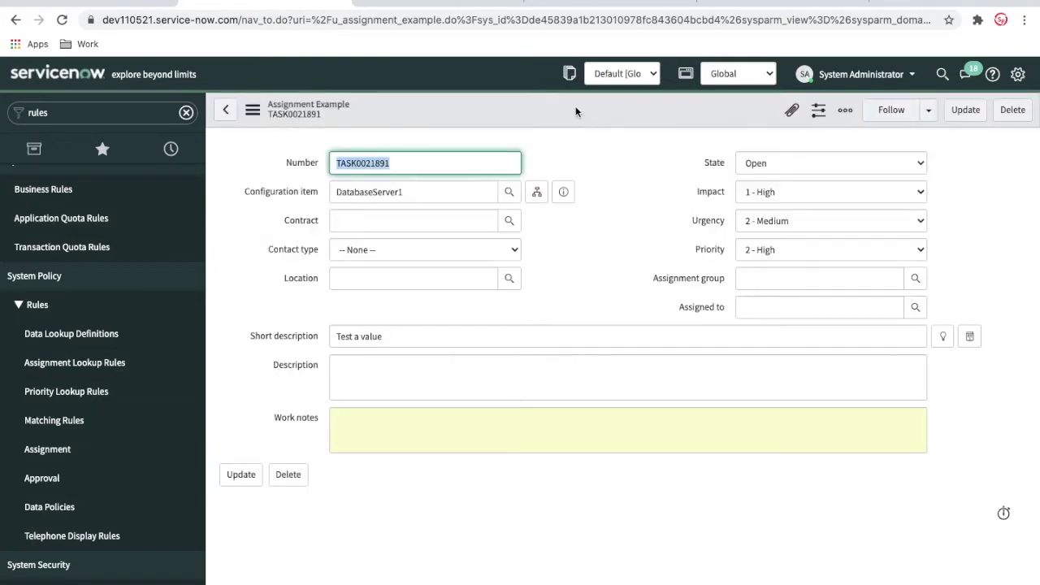
# Review the priority data lookups and open the Data Lookup Definitions list in a separate tab to compare source and matcher tables.
pyautogui.click(420, 3)
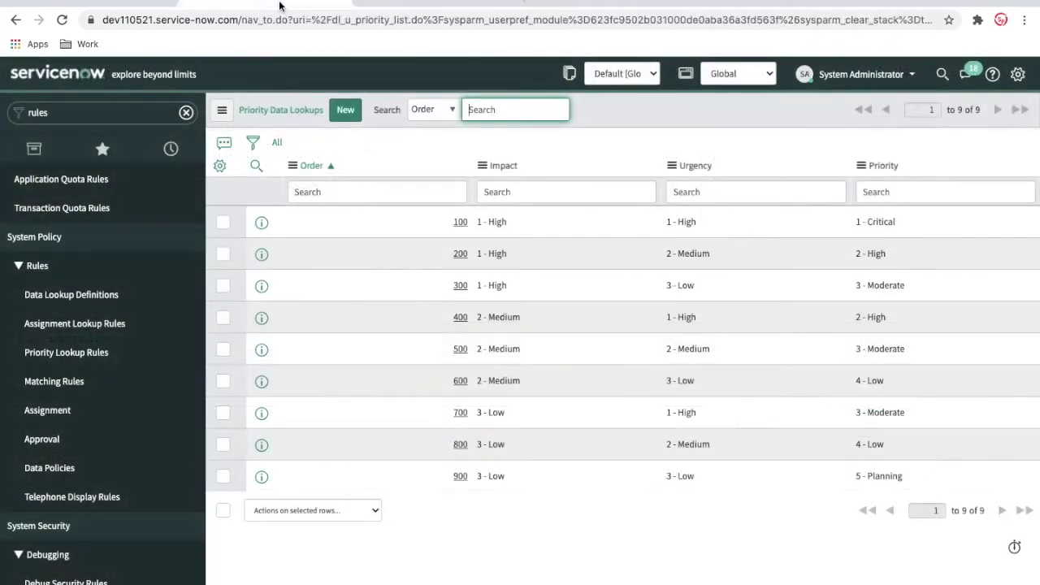
pyautogui.click(105, 293)
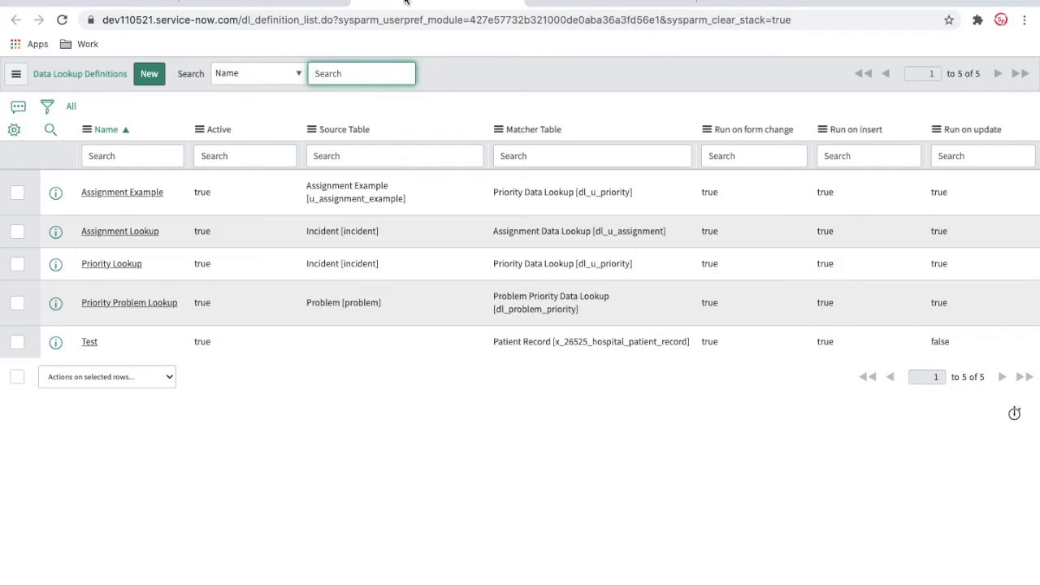
pyautogui.click(280, 4)
pyautogui.click(362, 4)
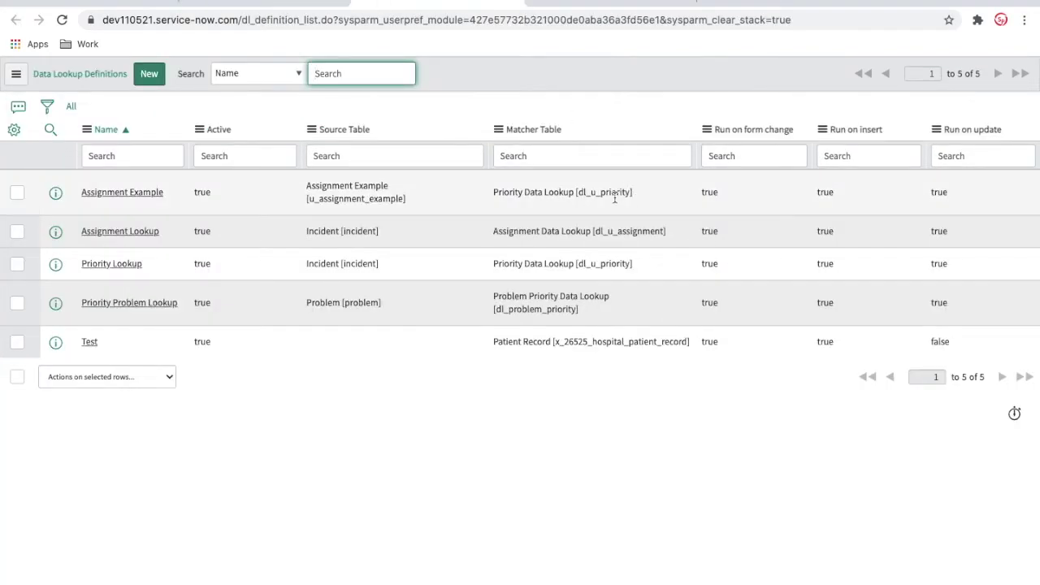
# Open the Assignment Lookup Rules and start a new assignment data lookup record.
pyautogui.click(277, 4)
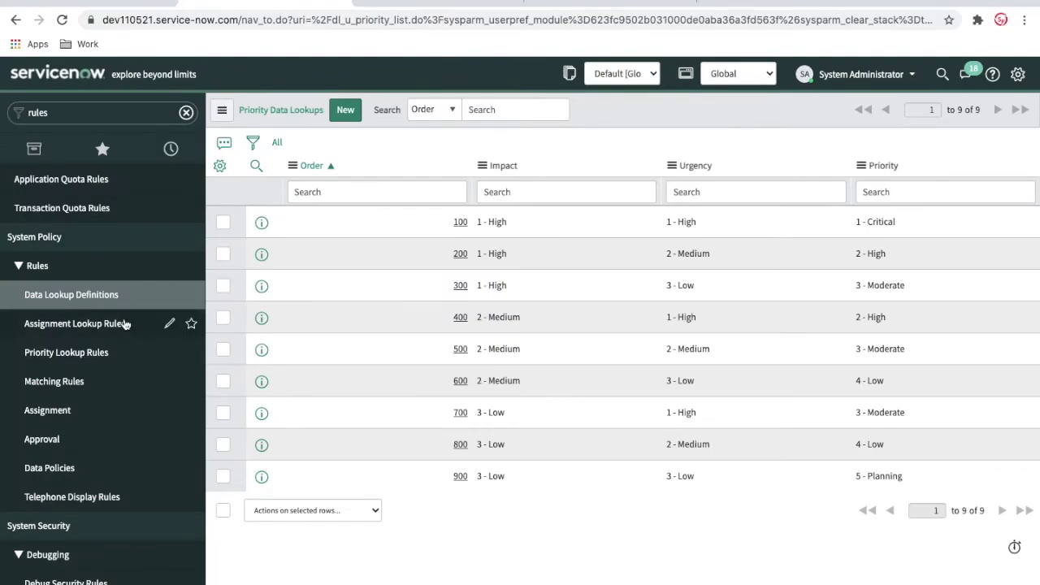
pyautogui.click(75, 323)
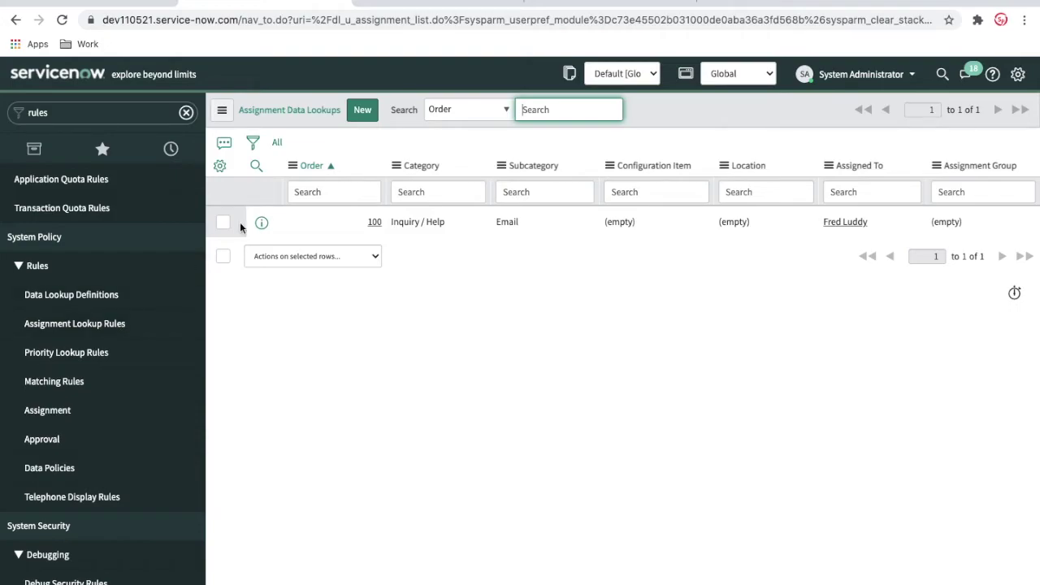
pyautogui.click(363, 112)
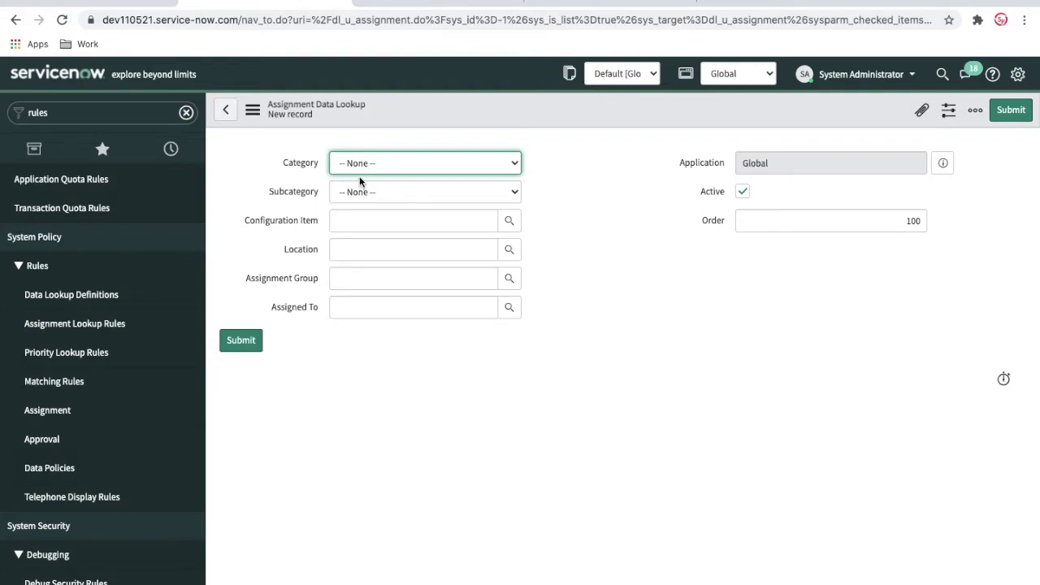
# Check the fields on the new Assignment Example form and set the assignment data lookup's configuration item to DataPilot.
pyautogui.click(549, 8)
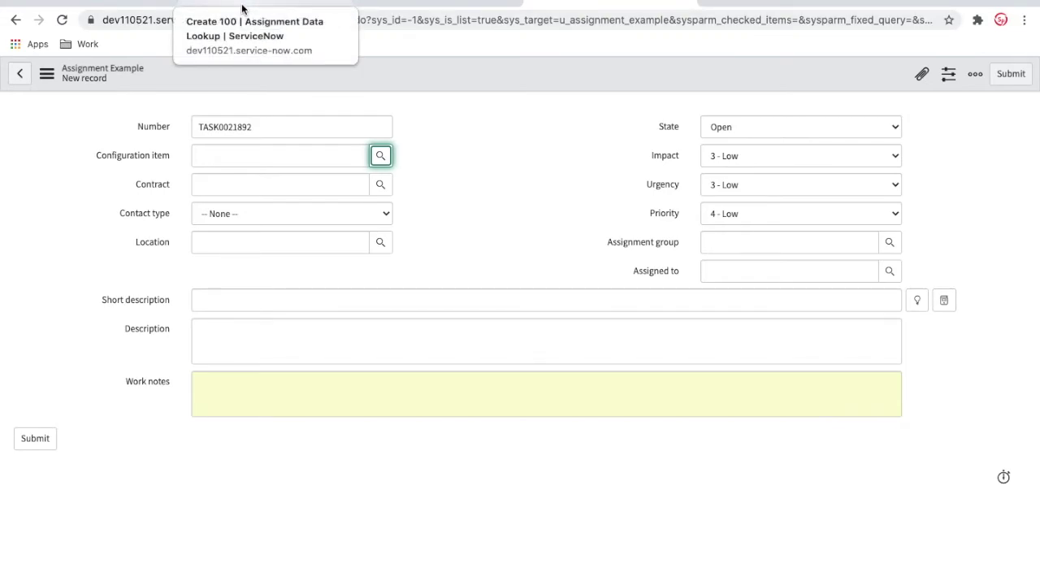
pyautogui.click(459, 153)
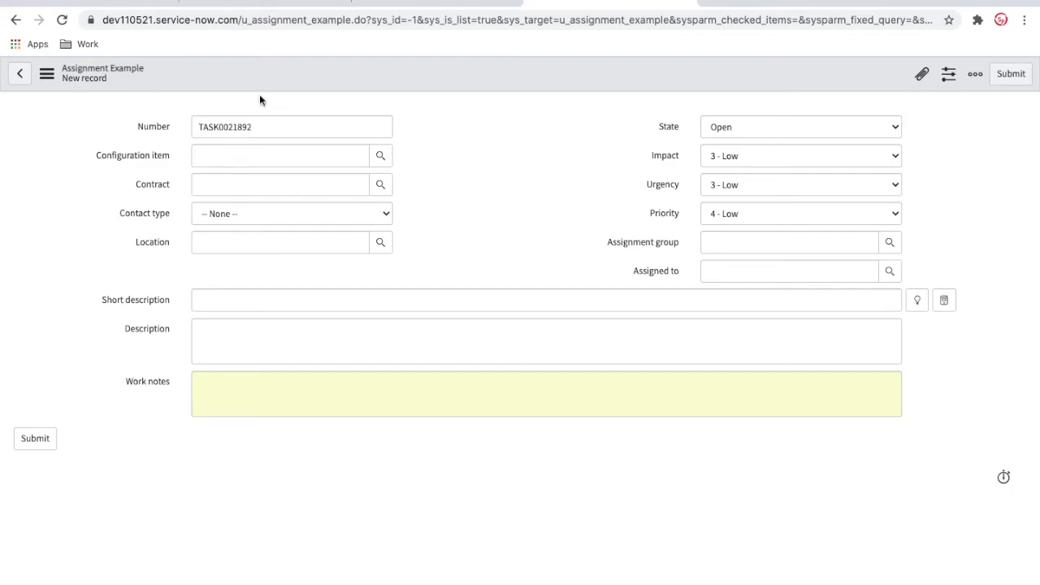
pyautogui.click(268, 7)
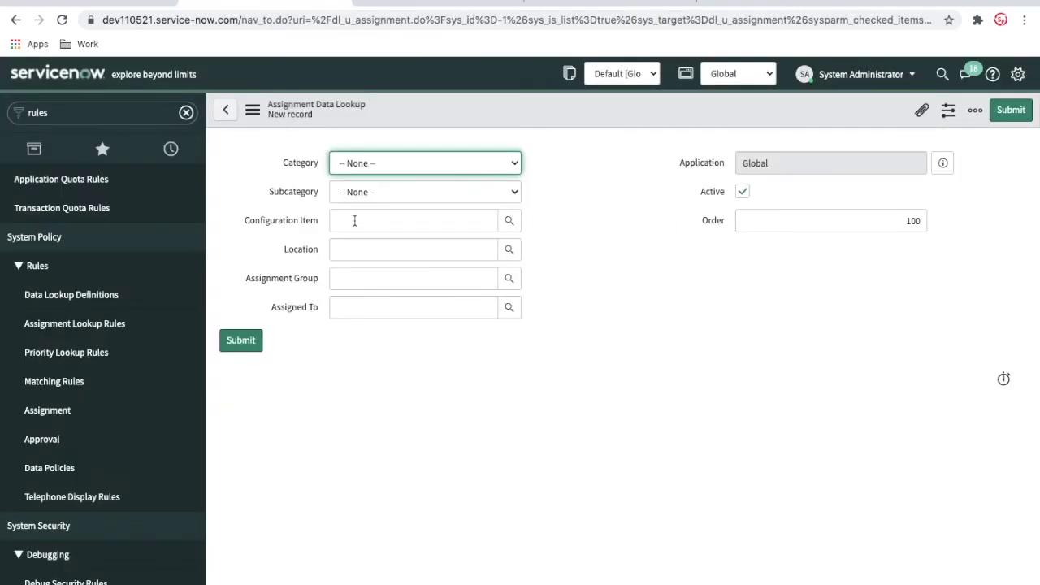
pyautogui.click(511, 224)
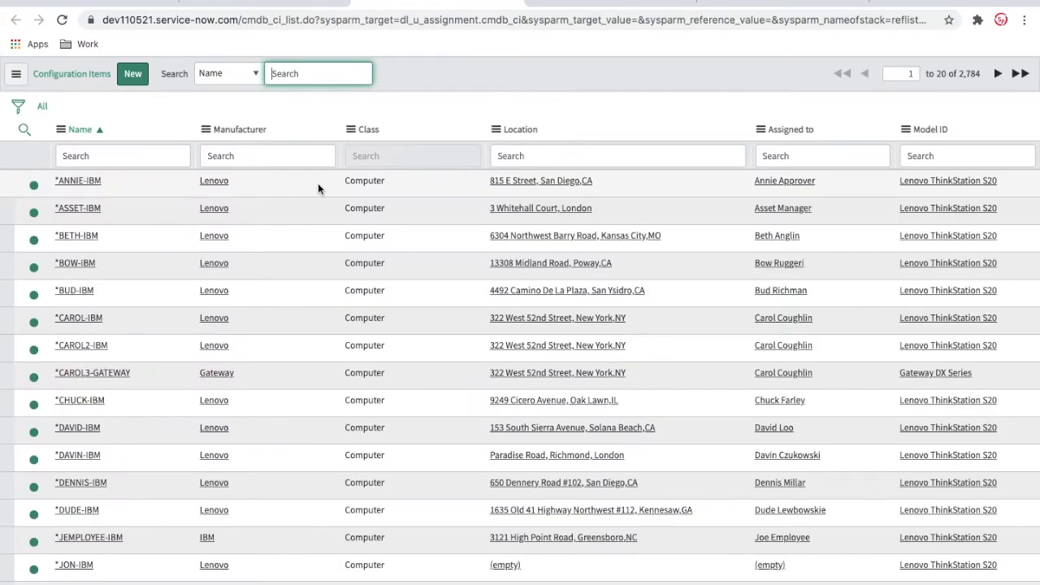
pyautogui.click(124, 157)
pyautogui.write('dat')
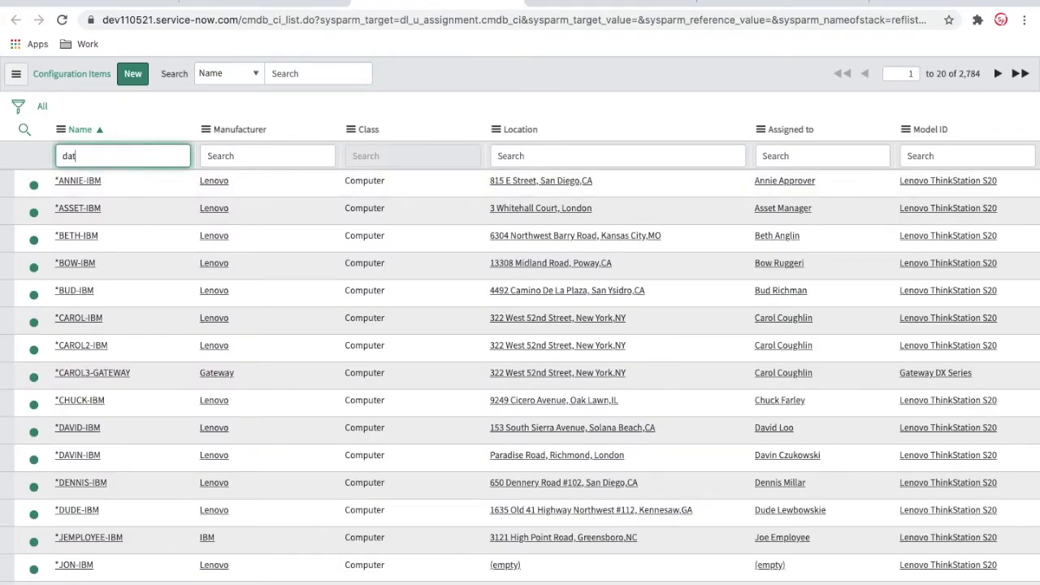
pyautogui.write('a')
pyautogui.press('Return')
pyautogui.click(72, 373)
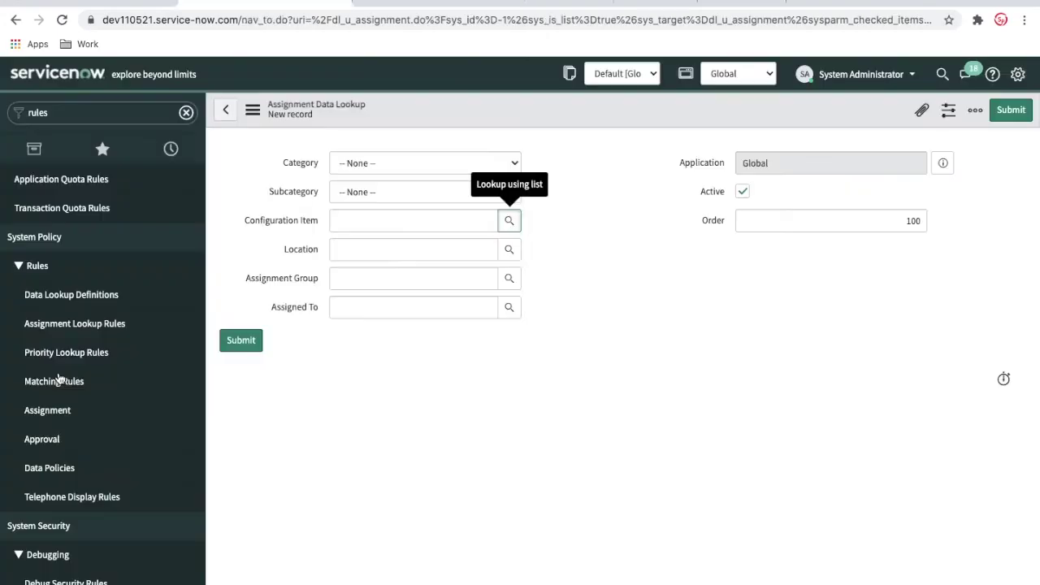
# Set the assignment data lookup's assignment group to Database and save the record.
pyautogui.click(553, 7)
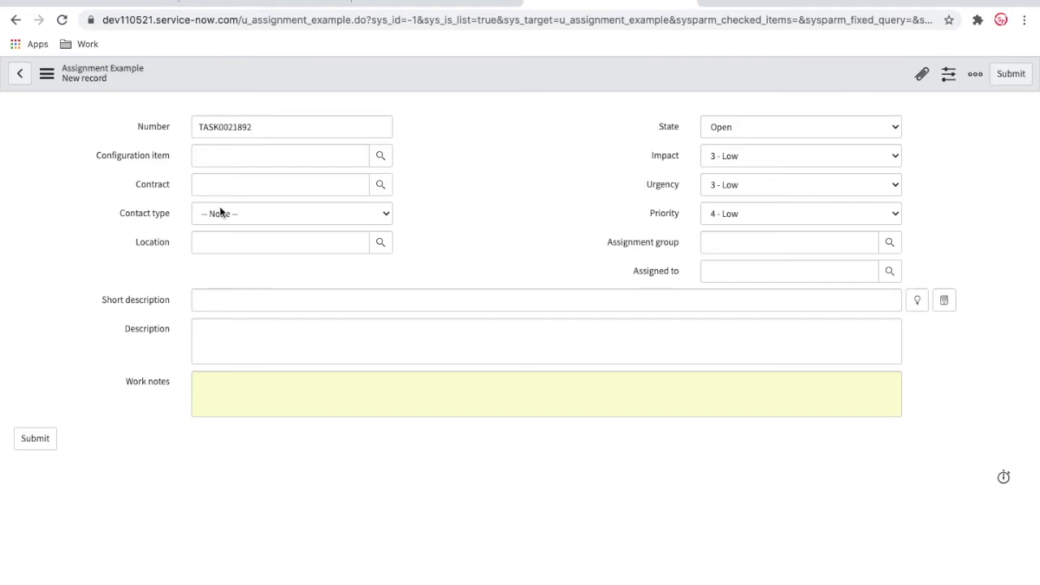
pyautogui.click(252, 6)
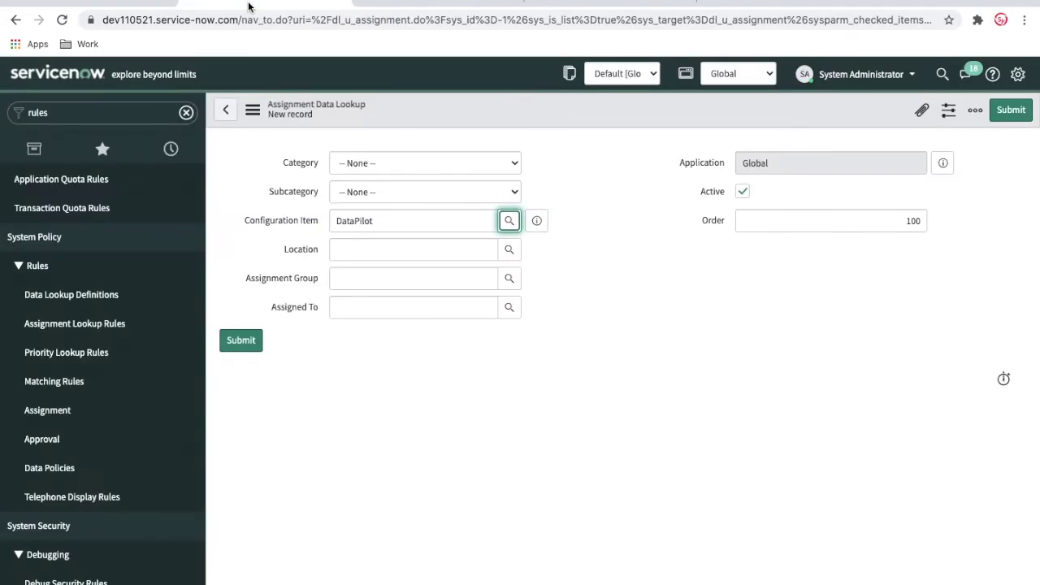
pyautogui.click(453, 275)
pyautogui.write('data')
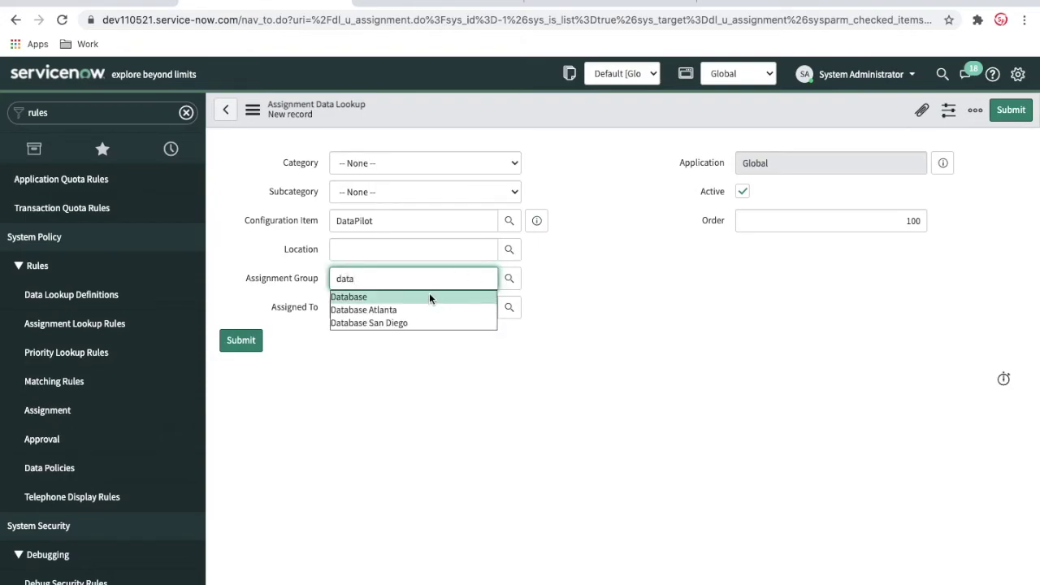
pyautogui.click(429, 296)
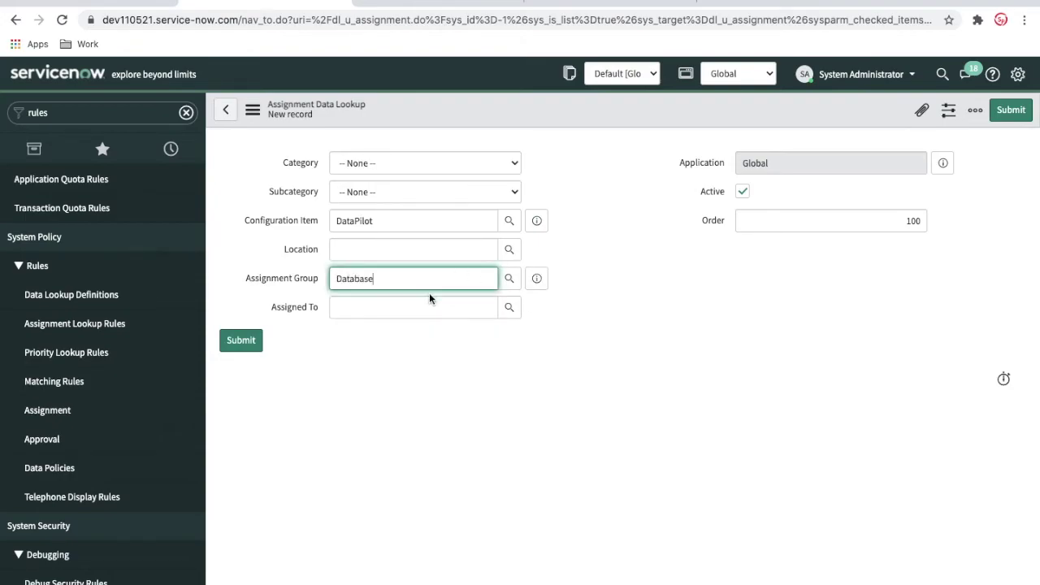
pyautogui.rightClick(513, 111)
pyautogui.click(523, 122)
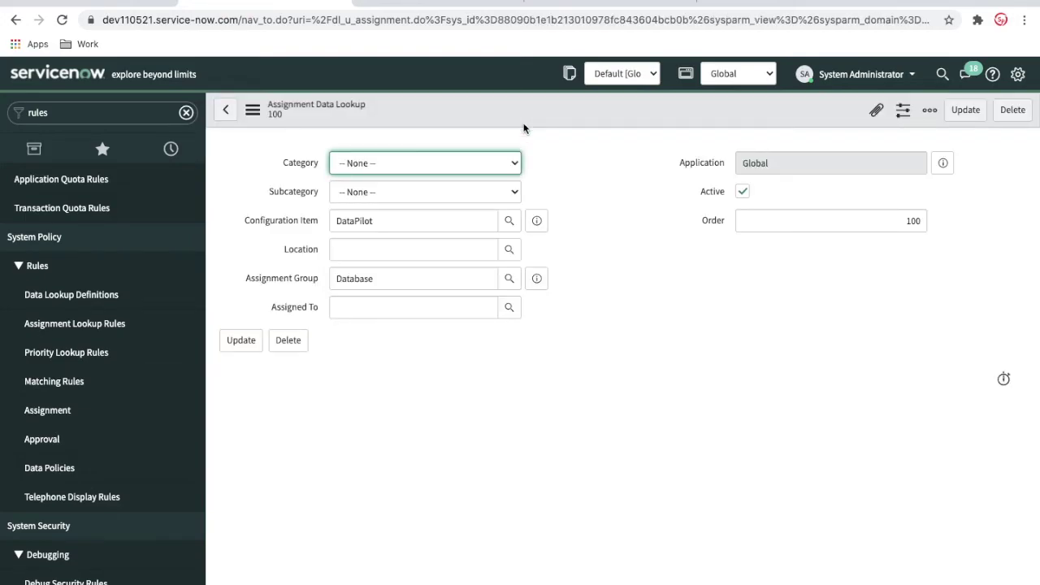
# Copy the configuration item DataPilot from the lookup record into the new Assignment Example task and save the task.
pyautogui.click(558, 4)
pyautogui.click(230, 154)
pyautogui.click(244, 5)
pyautogui.moveTo(385, 225); pyautogui.dragTo(308, 231)
pyautogui.click(307, 230)
pyautogui.hotkey('ctrl', 'a')
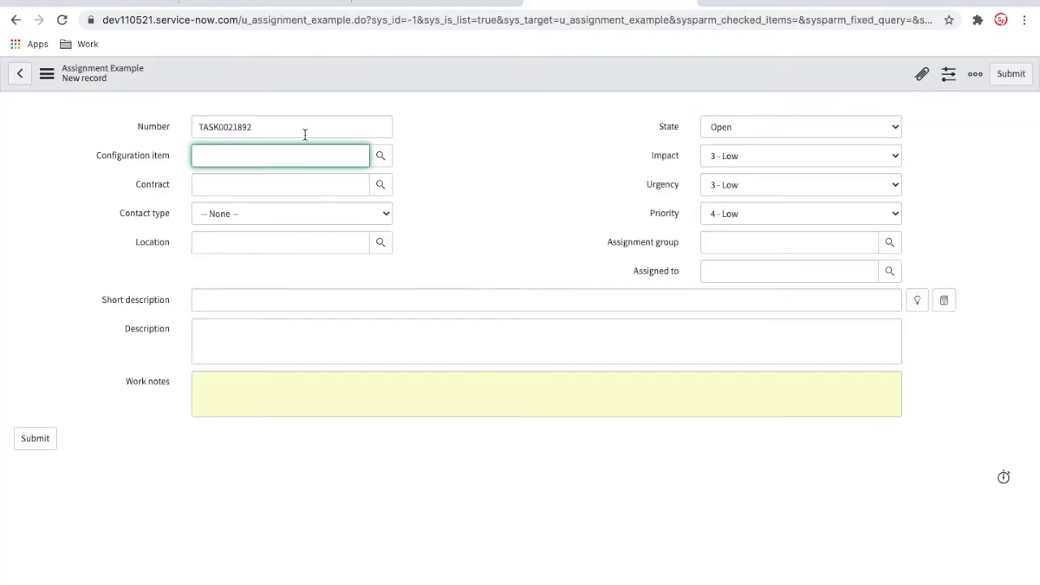
pyautogui.write('DataPilot')
pyautogui.click(482, 153)
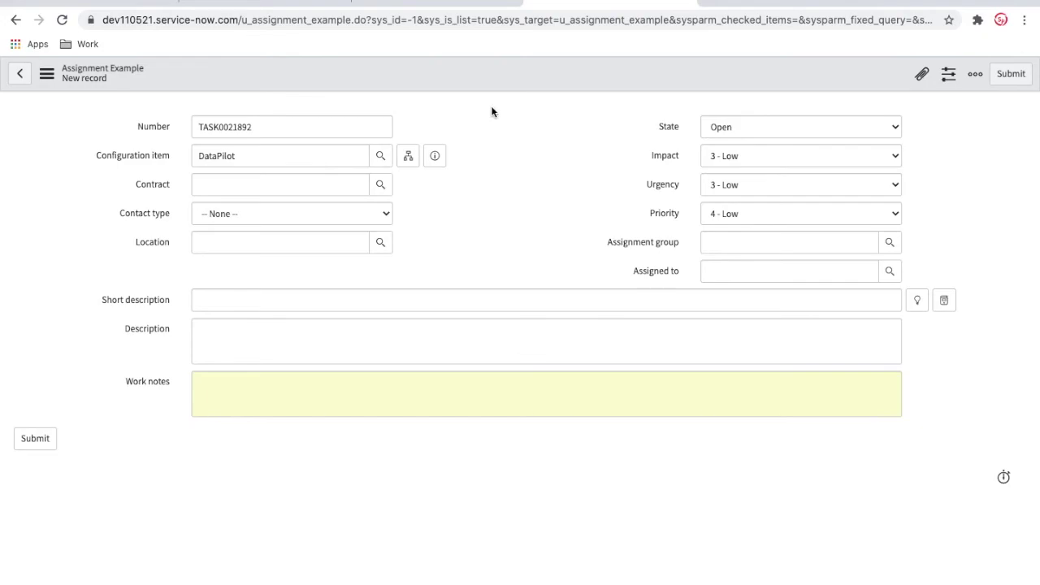
pyautogui.rightClick(491, 73)
pyautogui.click(513, 82)
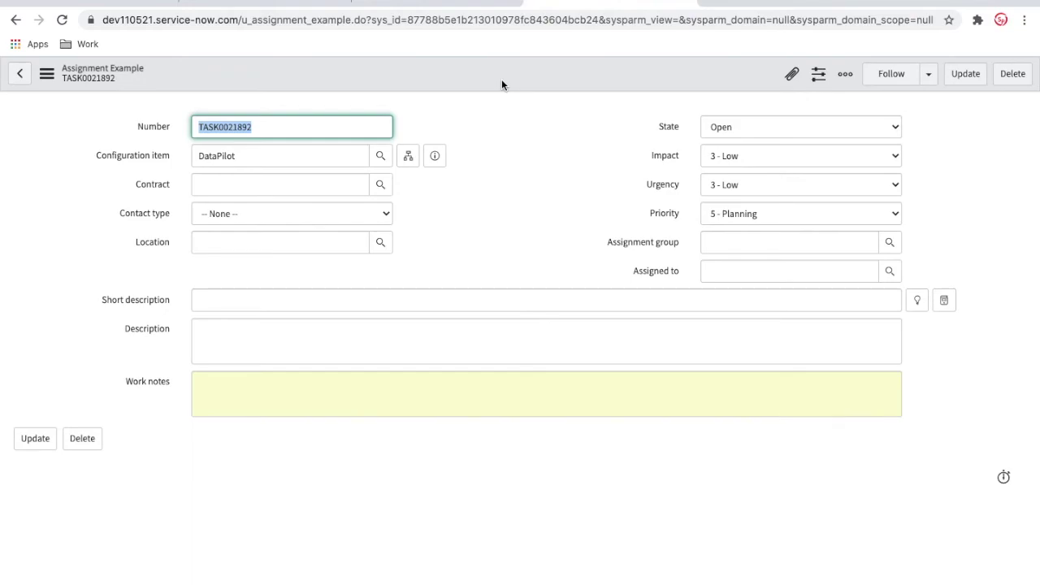
# Go back to the Data Lookup Definitions list and start a new record of type Data Lookup Rule.
pyautogui.click(436, 2)
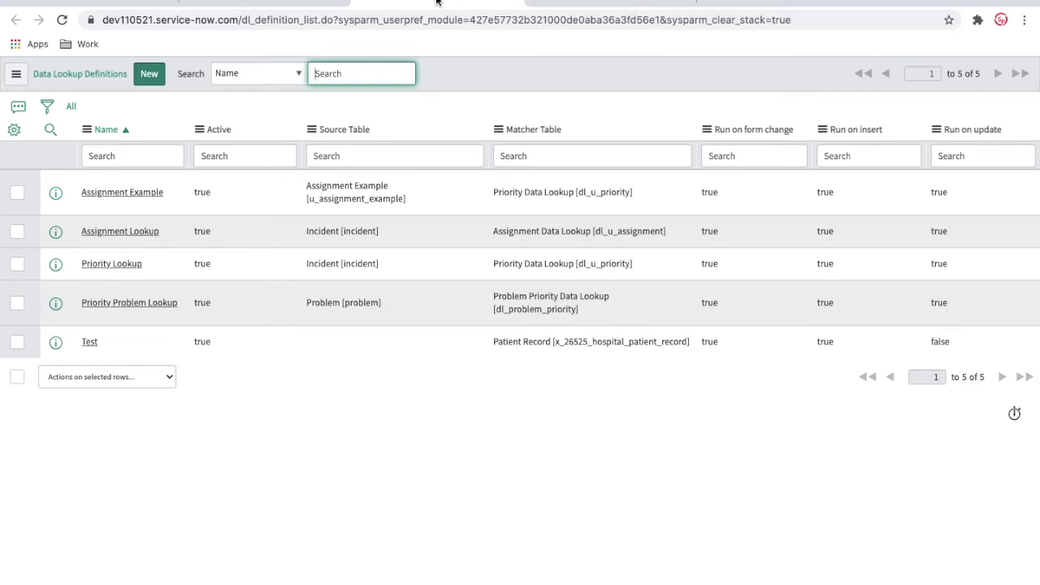
pyautogui.click(294, 7)
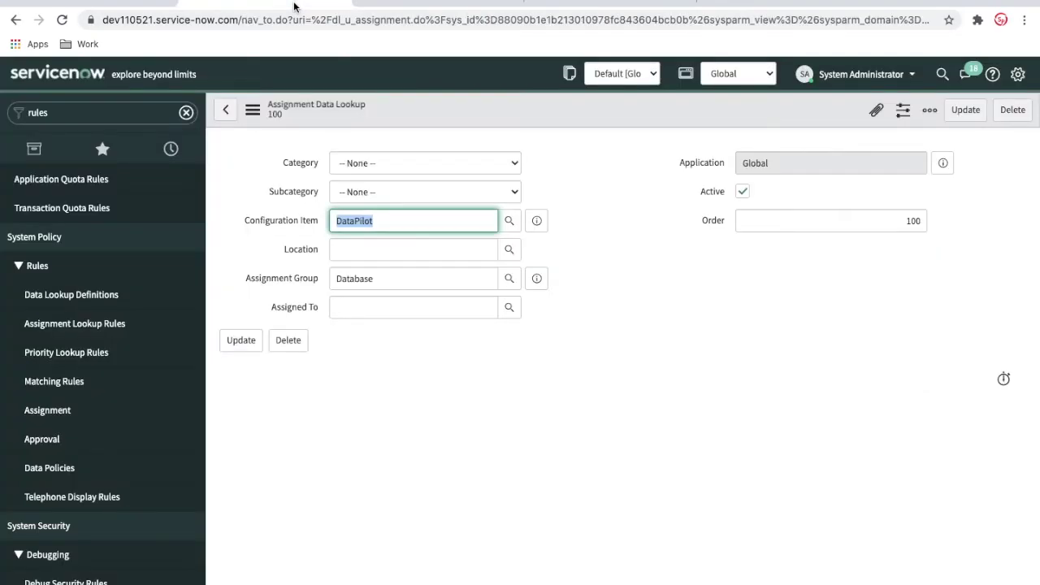
pyautogui.click(406, 4)
pyautogui.click(156, 79)
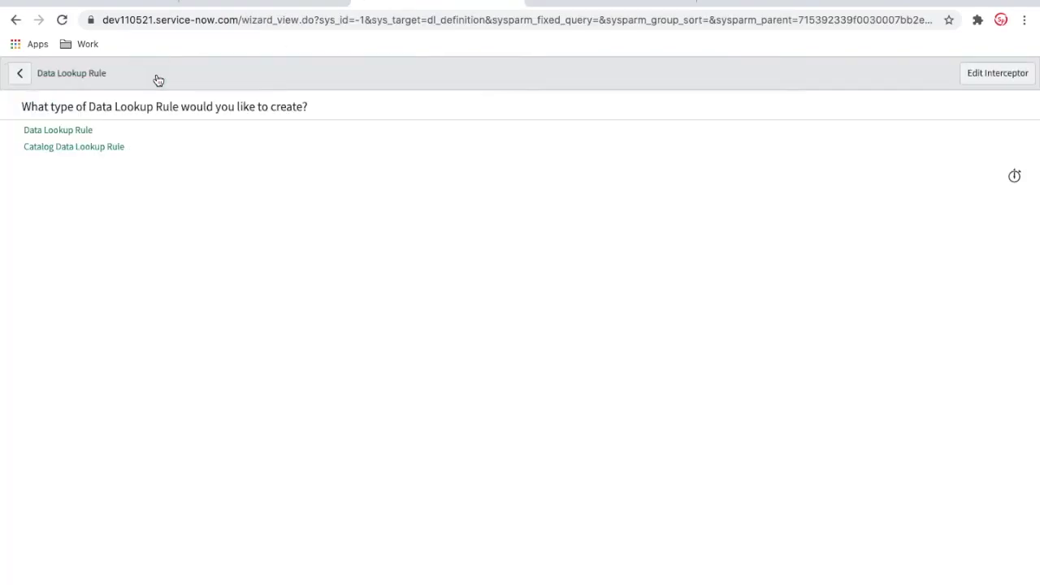
pyautogui.click(56, 132)
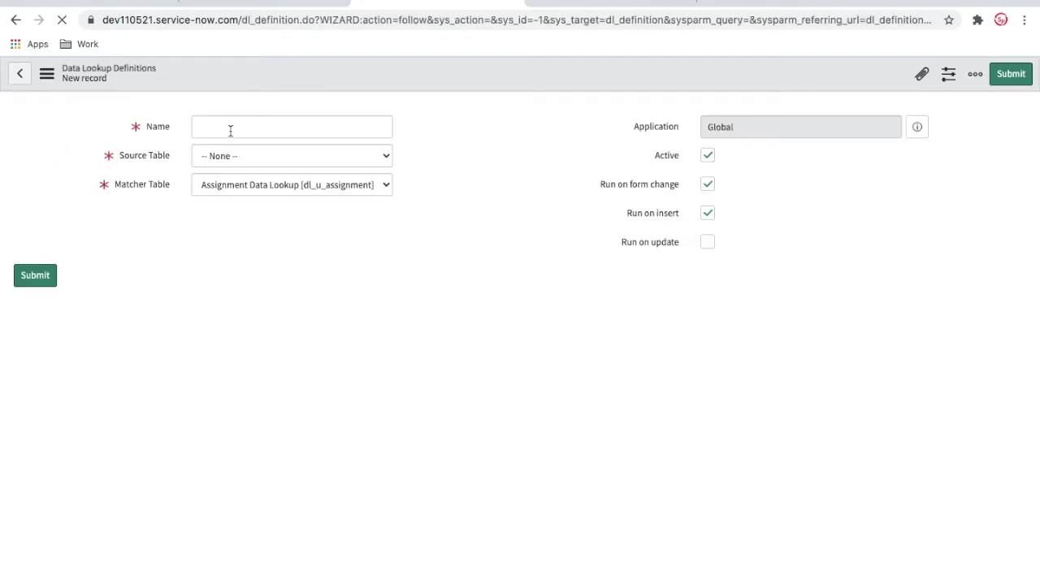
# Name the definition Assignment Groups, with Assignment Example as source table and Assignment Data Lookup [dl_u_assignment] as matcher table.
pyautogui.write('Assignment Groups')
pyautogui.click(449, 194)
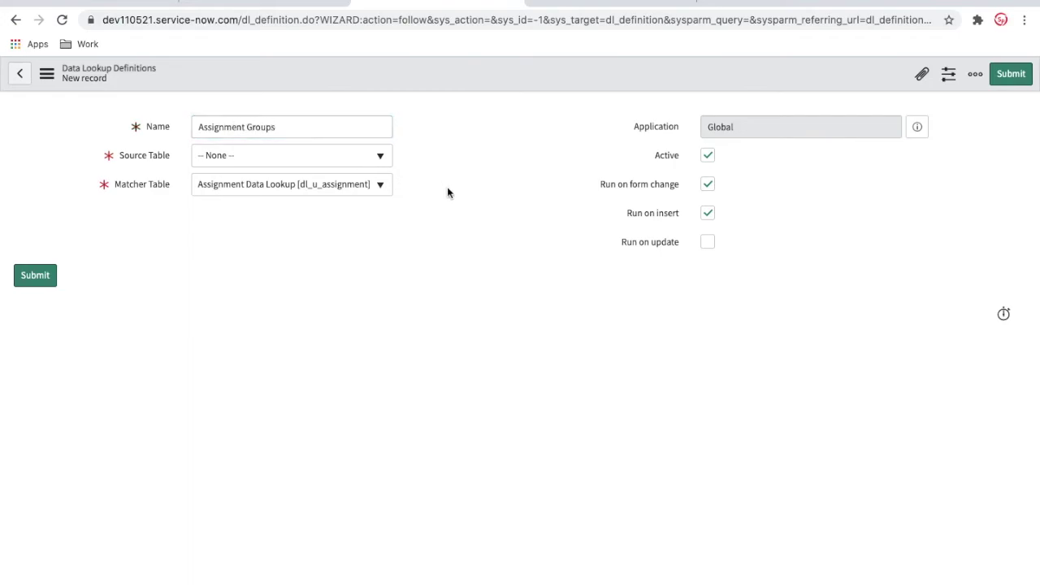
pyautogui.click(341, 188)
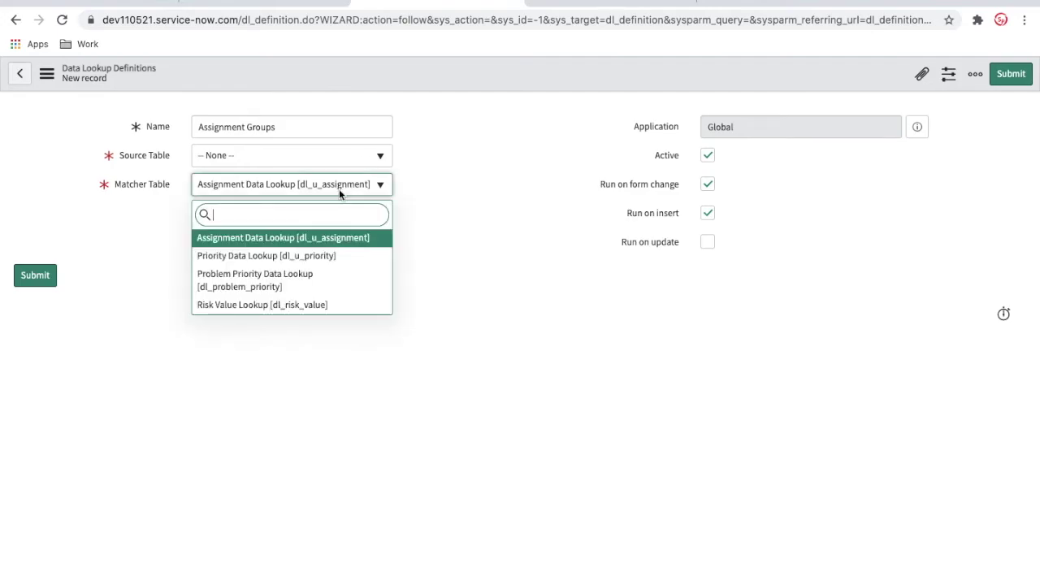
pyautogui.click(257, 241)
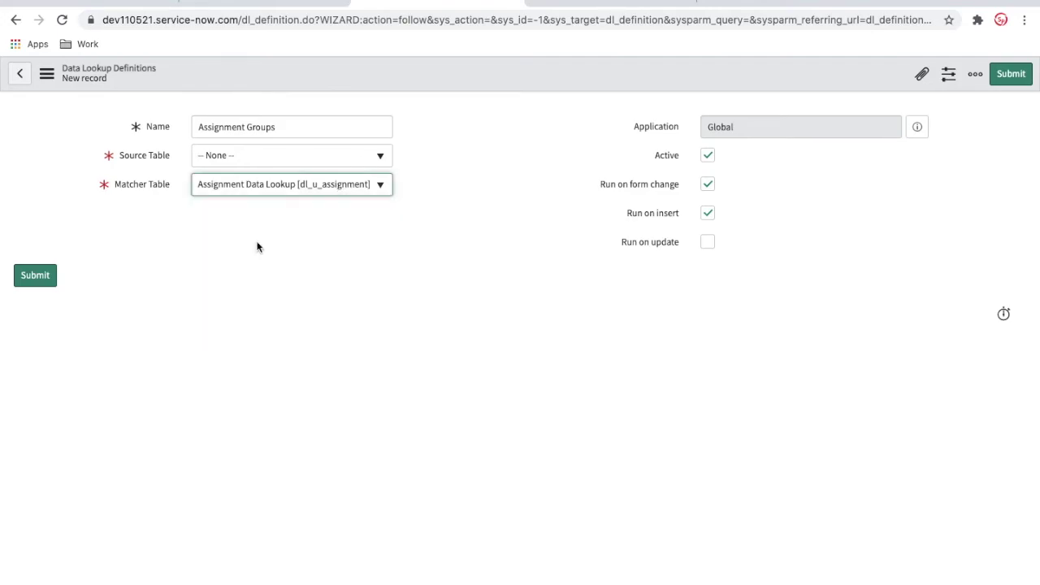
pyautogui.click(270, 157)
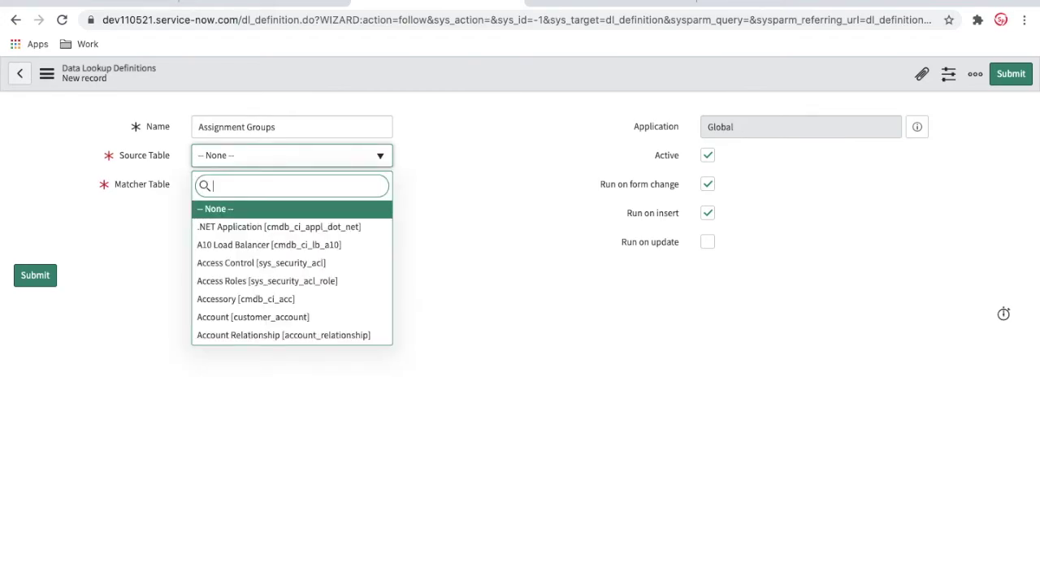
pyautogui.write('assignment e')
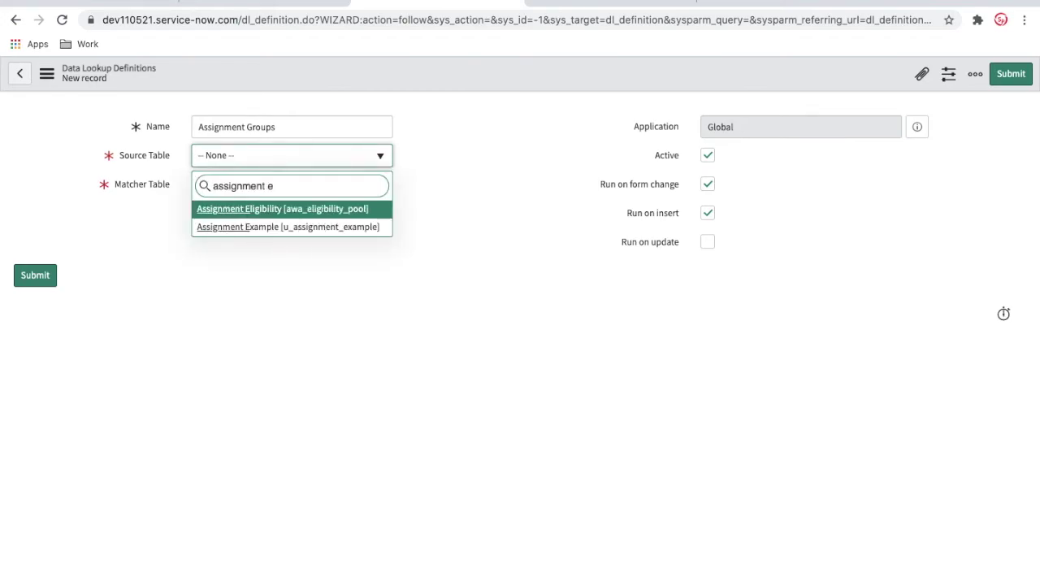
pyautogui.click(248, 231)
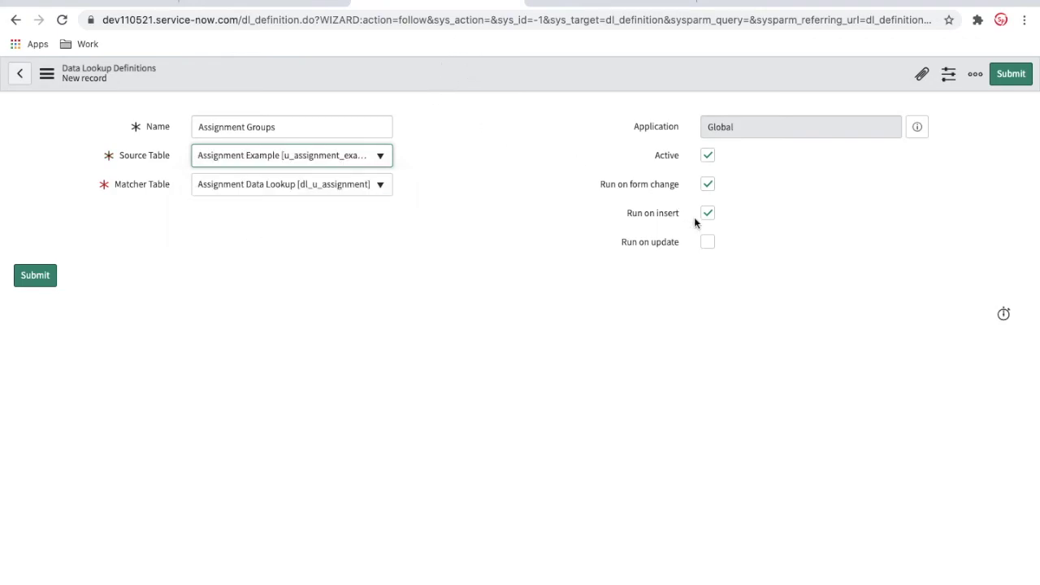
# Enable Run on update for the Assignment Groups definition and save it.
pyautogui.click(706, 243)
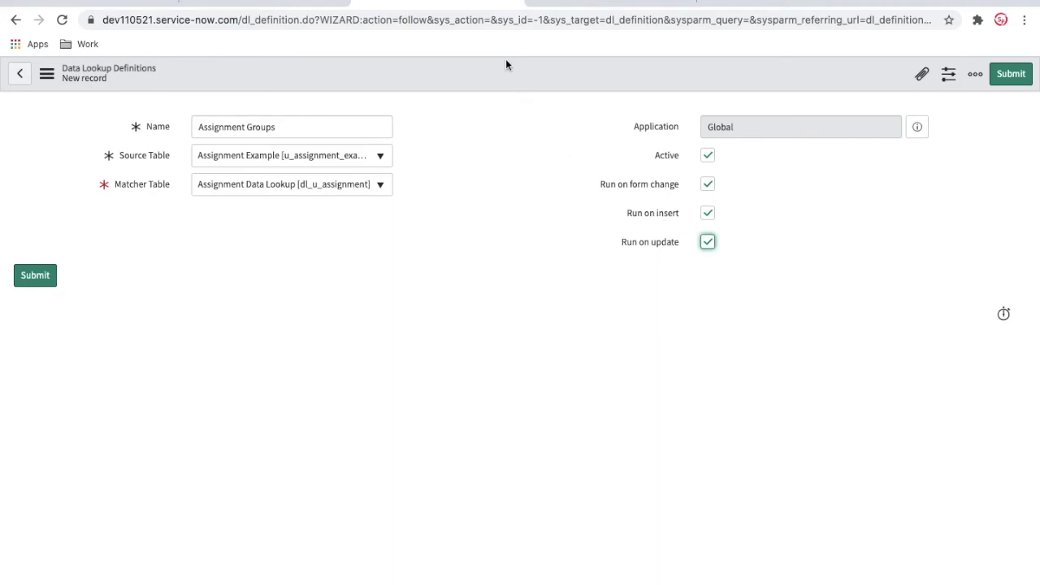
pyautogui.rightClick(472, 79)
pyautogui.click(482, 90)
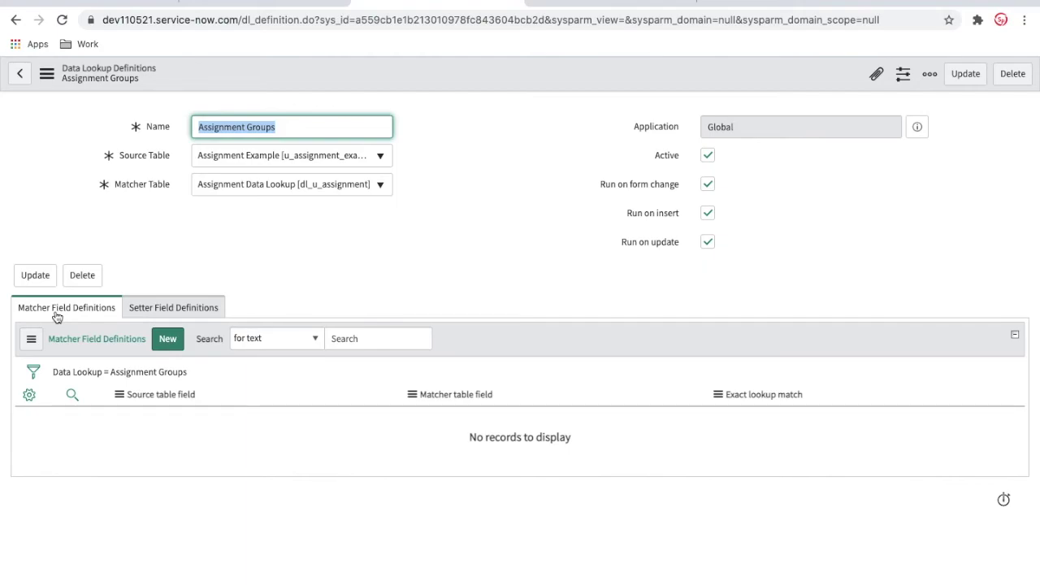
# Start a new matcher field definition for Assignment Groups and compare the fields on the lookup record and the example task.
pyautogui.click(168, 342)
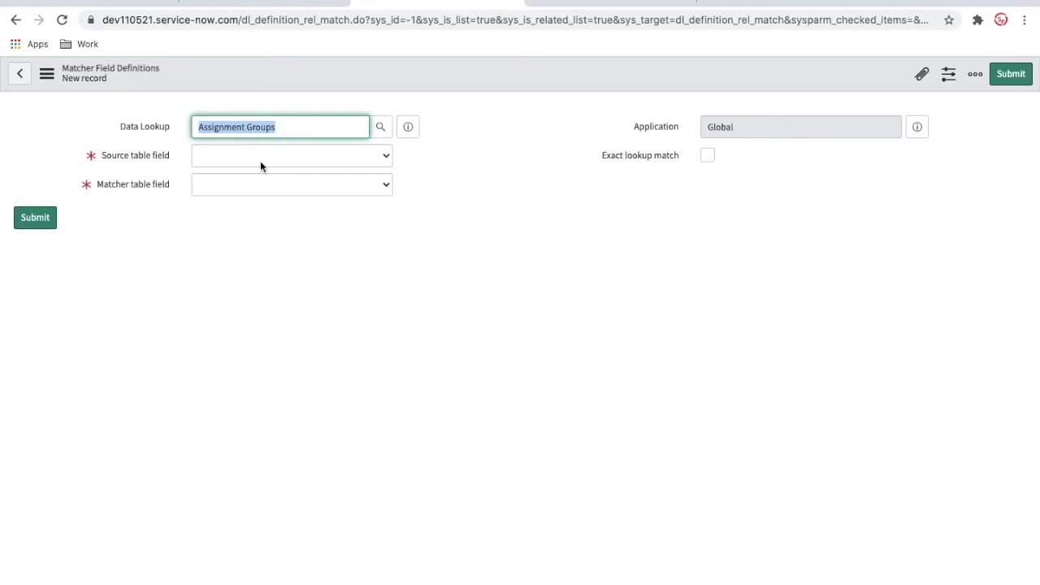
pyautogui.click(261, 159)
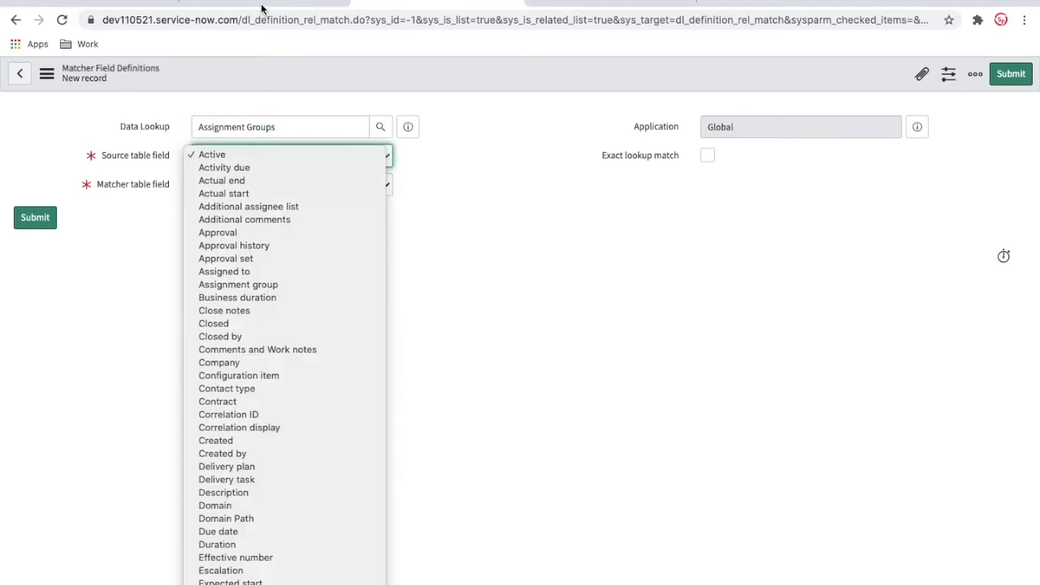
pyautogui.click(262, 9)
pyautogui.click(262, 9)
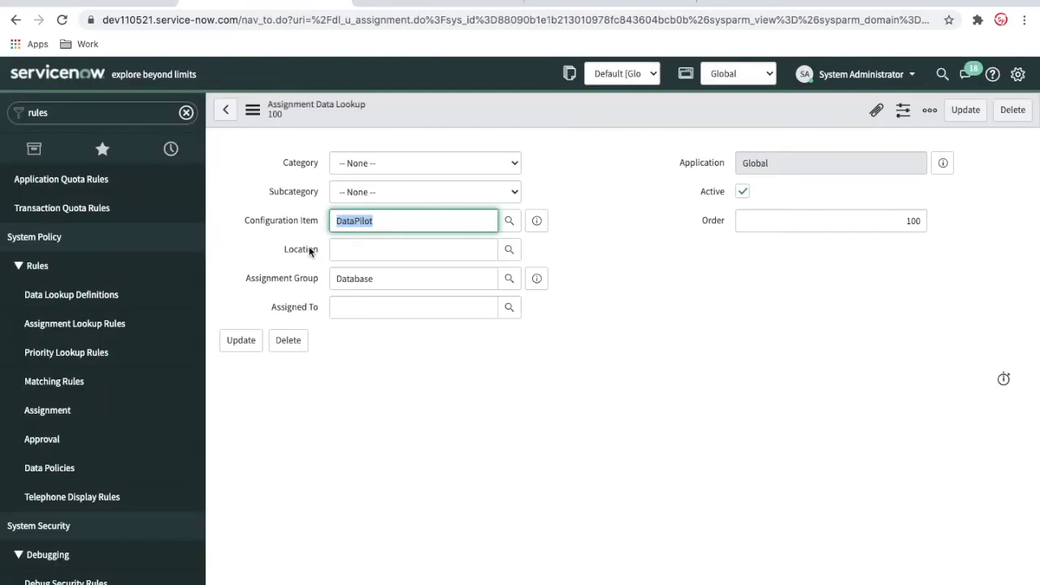
pyautogui.click(569, 10)
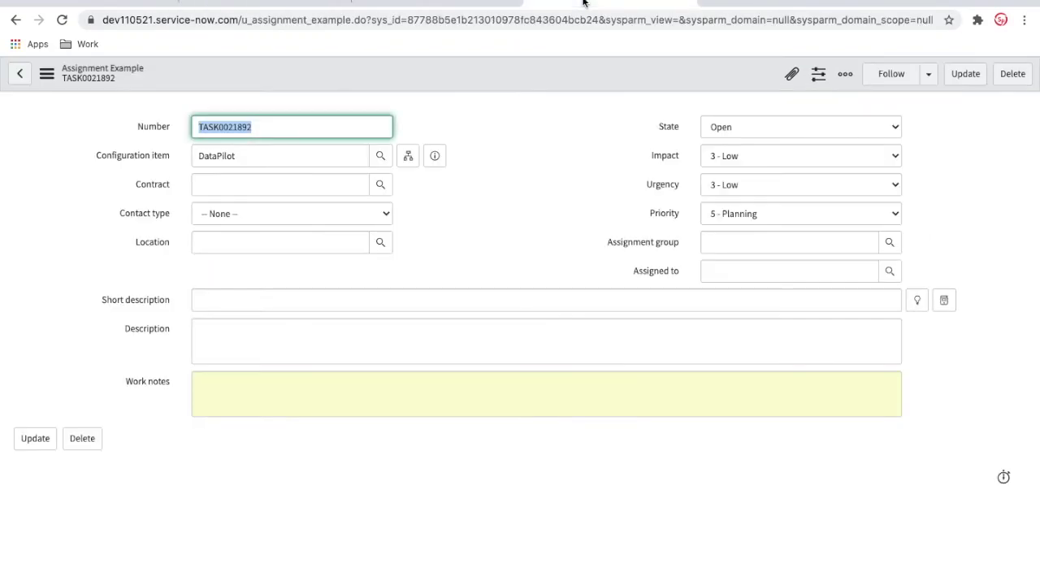
pyautogui.click(436, 8)
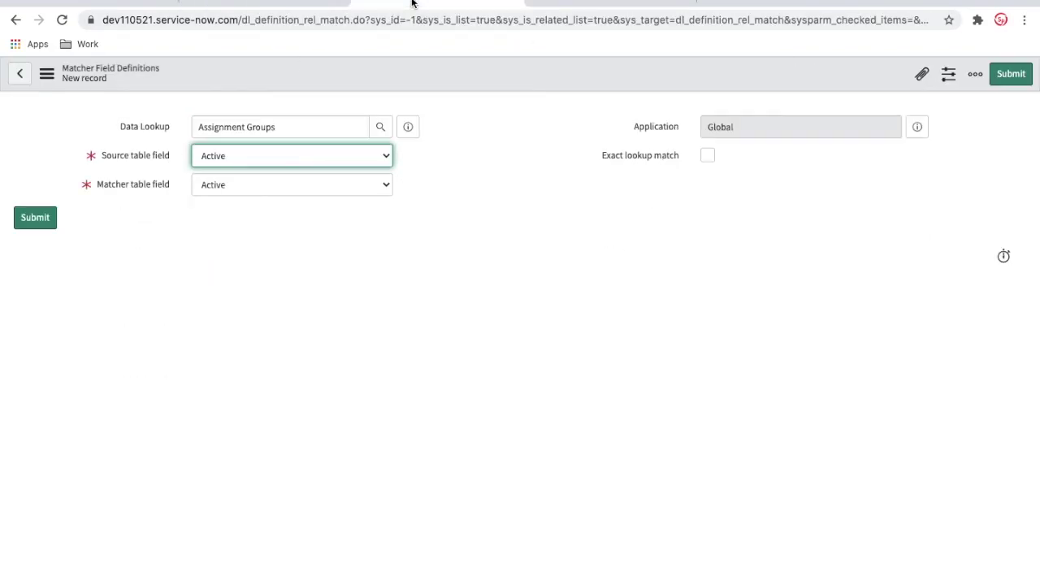
# Set both the source and matcher table fields to Configuration item and submit the matcher field definition.
pyautogui.click(245, 165)
pyautogui.write('co')
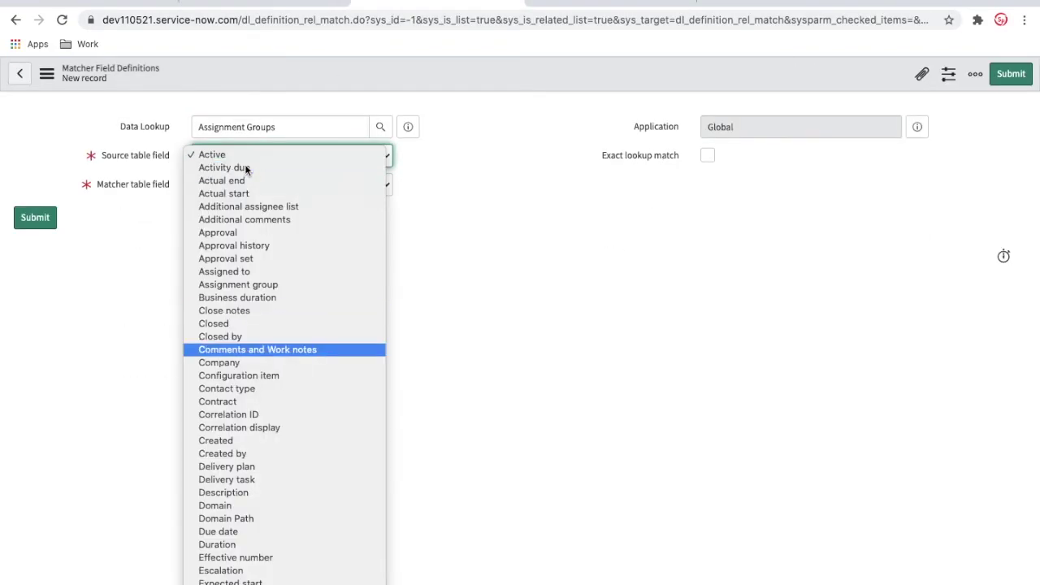
pyautogui.write('n')
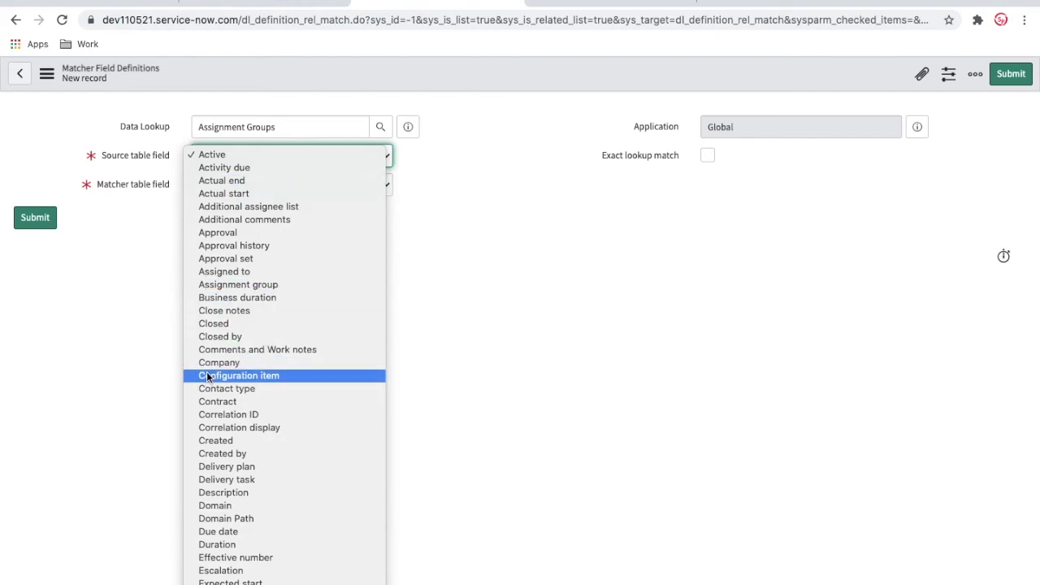
pyautogui.press('Return')
pyautogui.click(247, 185)
pyautogui.write('co')
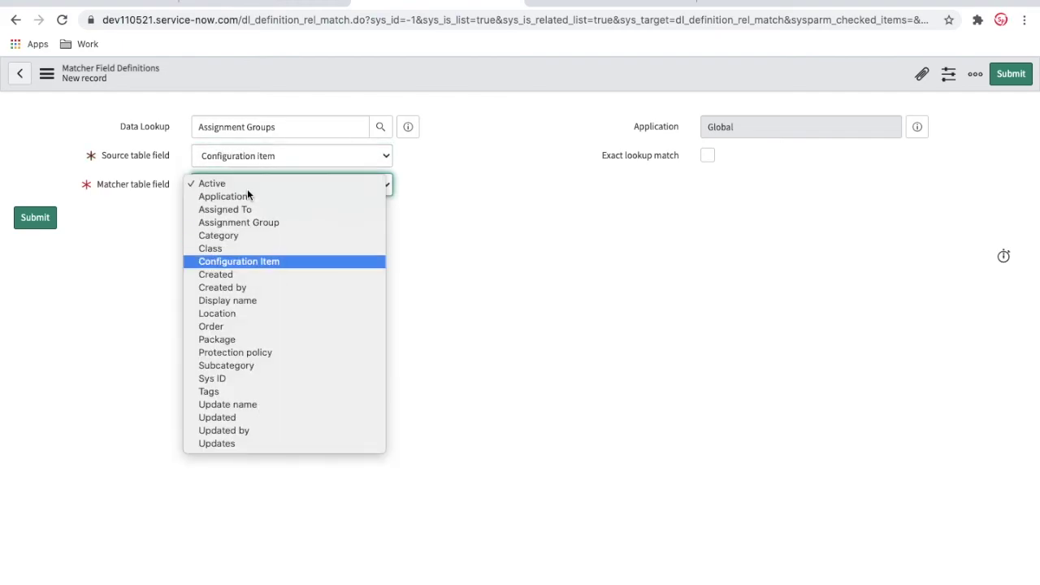
pyautogui.press('Return')
pyautogui.click(1016, 75)
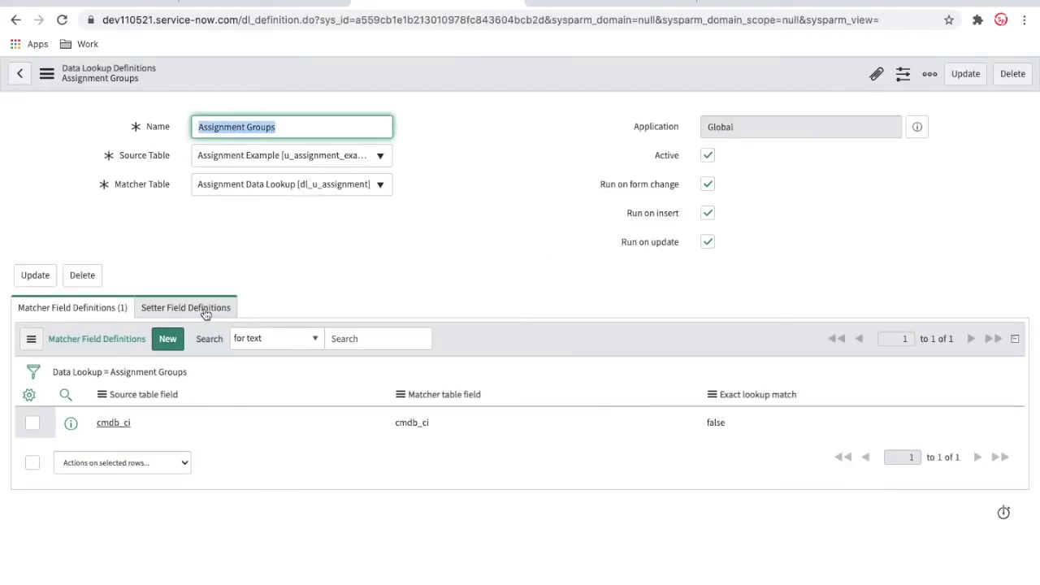
# Start a new setter field definition for Assignment Groups with Assignment group as the source table field.
pyautogui.click(217, 312)
pyautogui.click(160, 340)
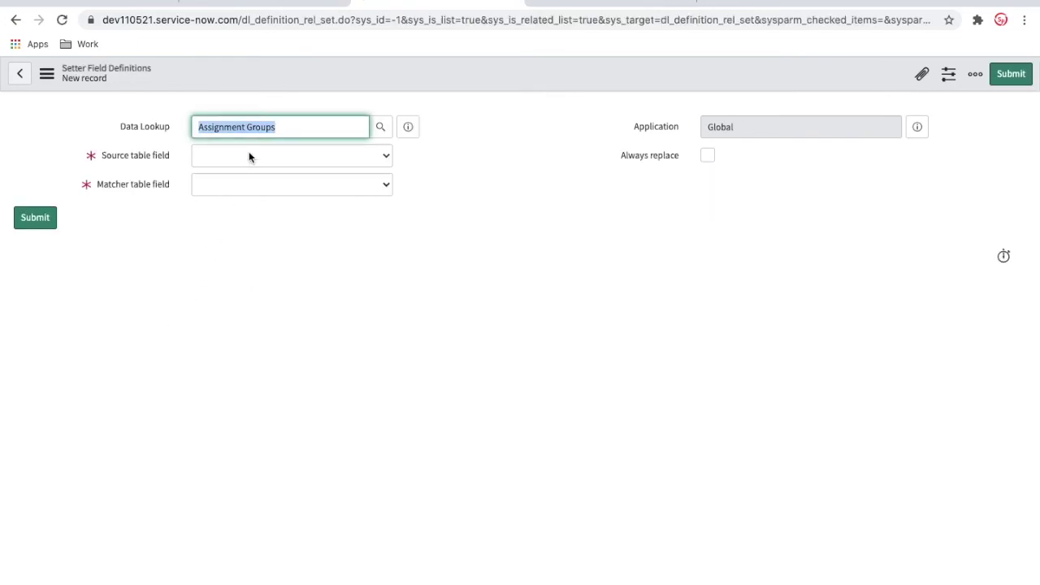
pyautogui.click(263, 5)
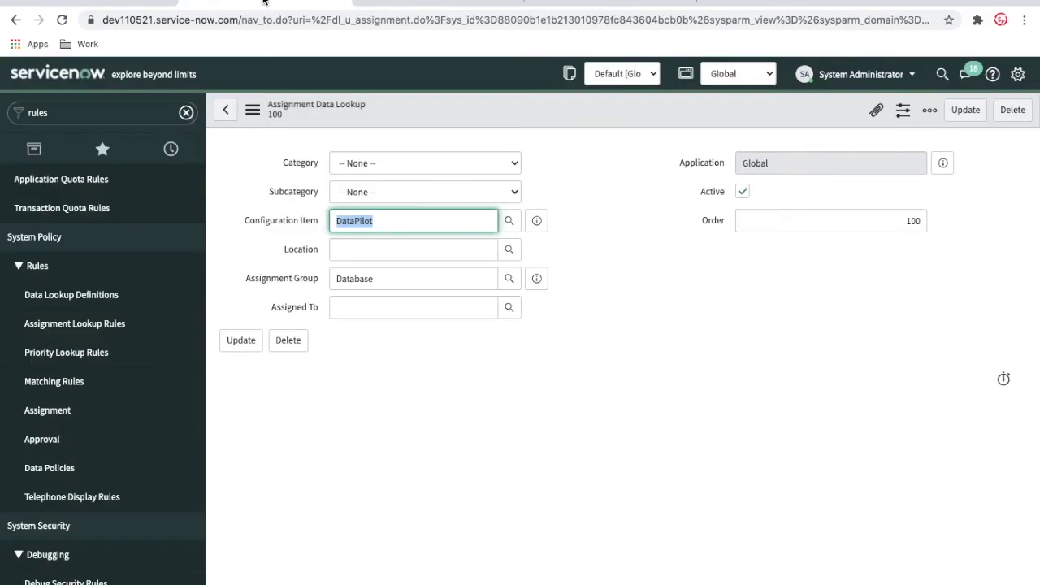
pyautogui.click(420, 6)
pyautogui.click(314, 159)
pyautogui.write('as')
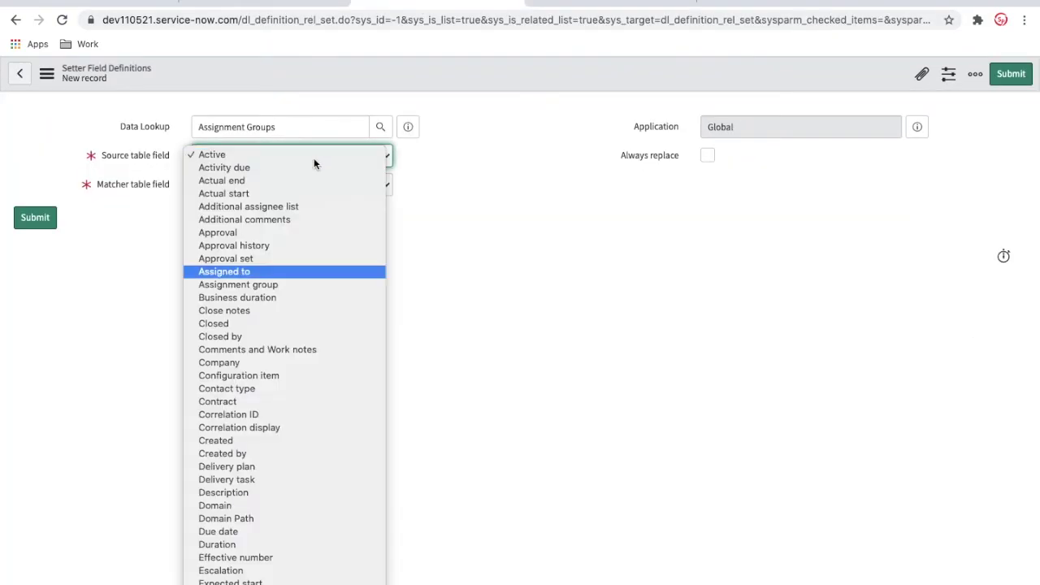
pyautogui.write('signm')
pyautogui.press('Return')
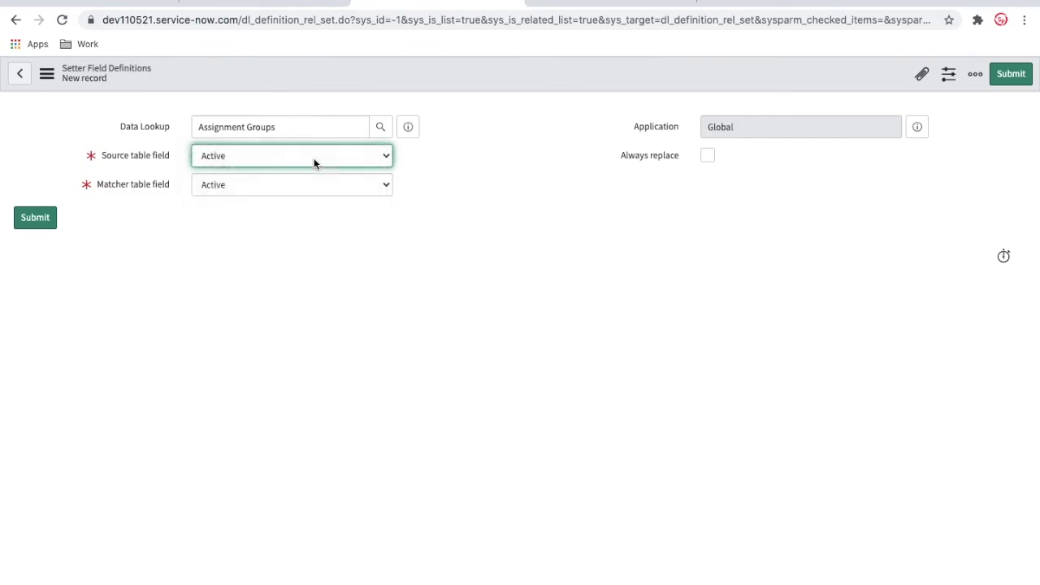
# Set the matcher table field to Assignment Group, enable Always replace and submit the setter field definition.
pyautogui.click(598, 3)
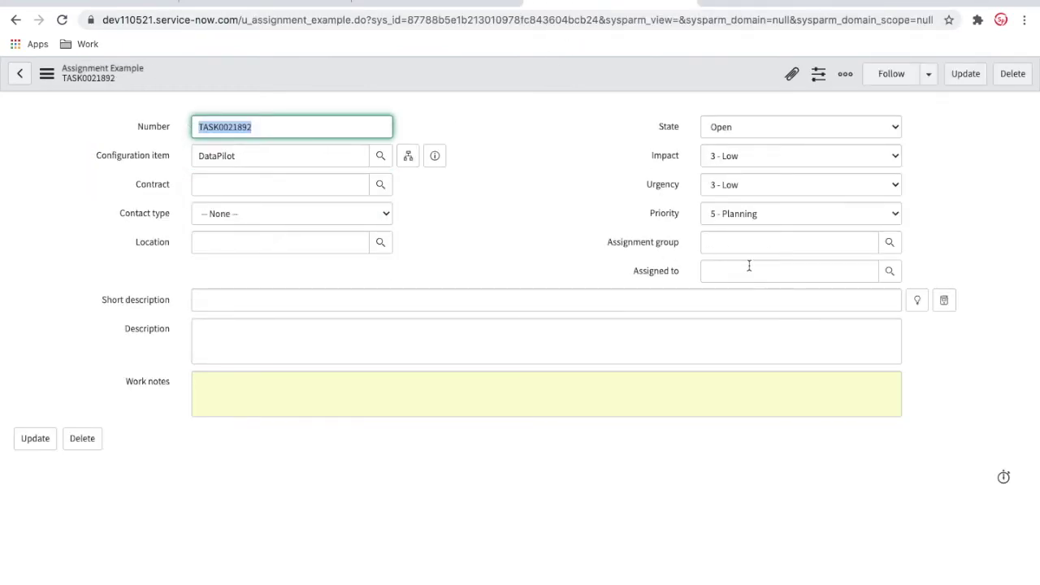
pyautogui.click(286, 4)
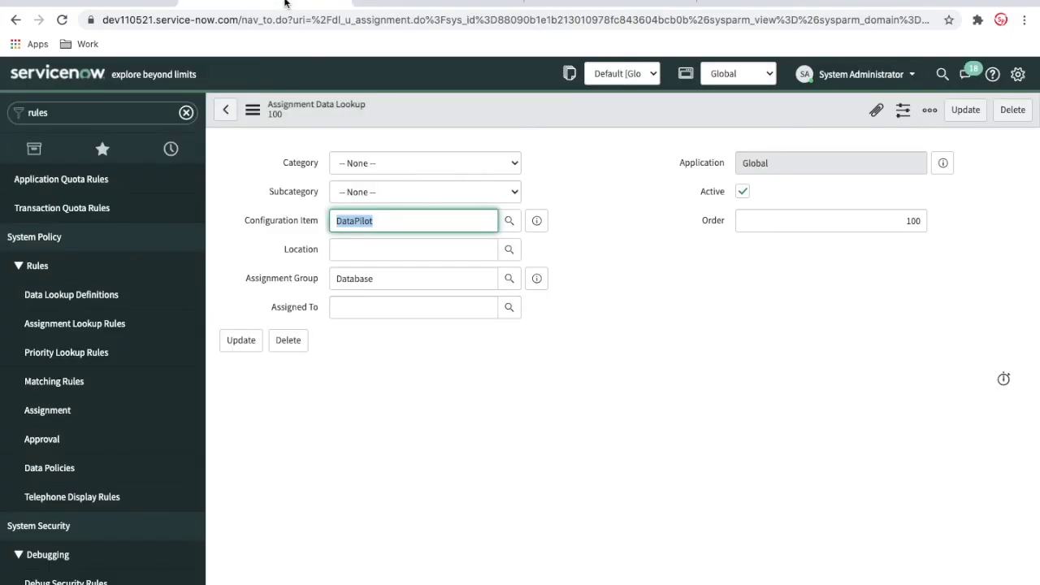
pyautogui.click(416, 5)
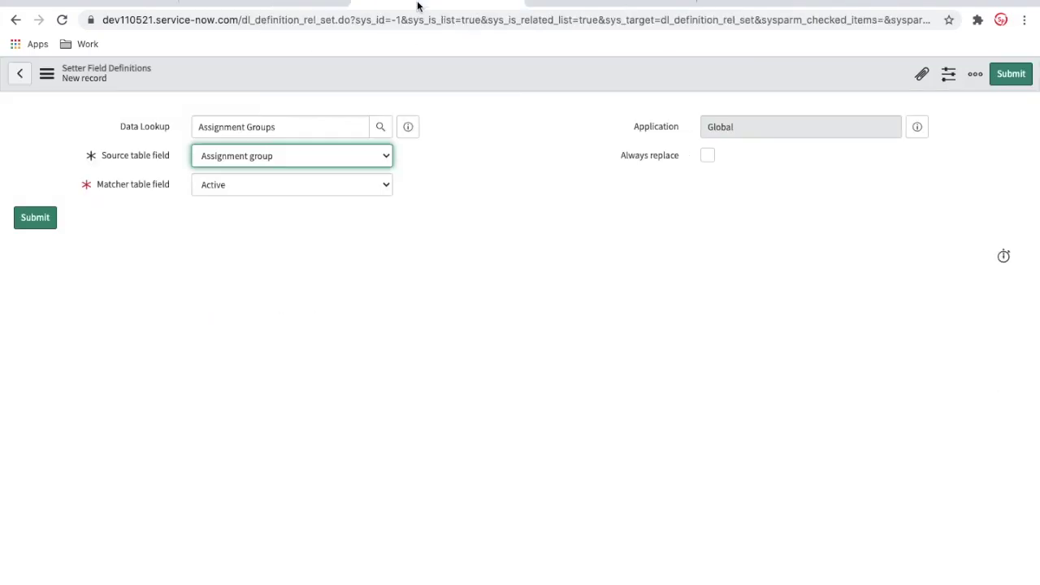
pyautogui.click(306, 188)
pyautogui.press('Down')
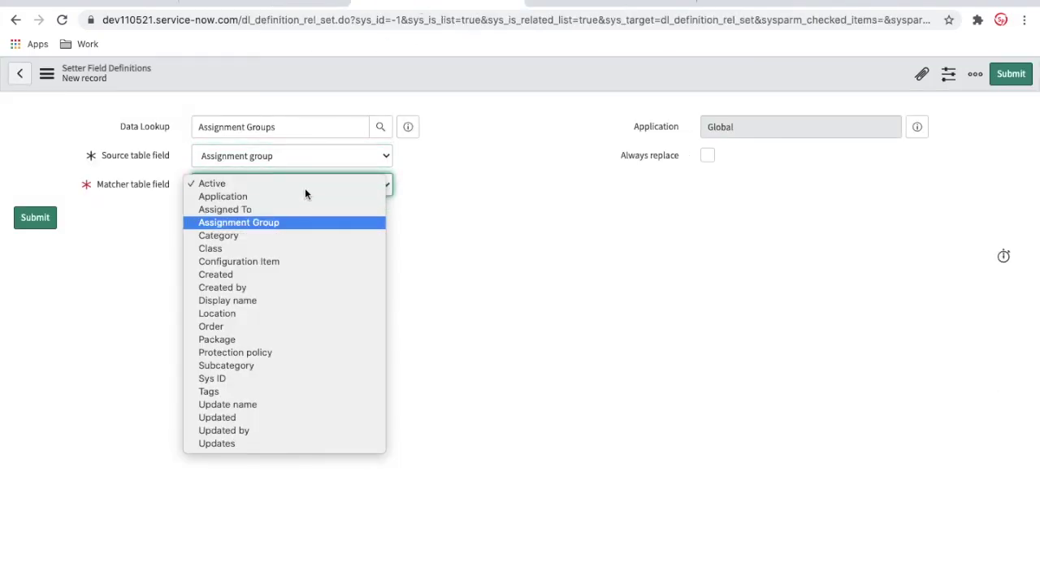
pyautogui.press('Return')
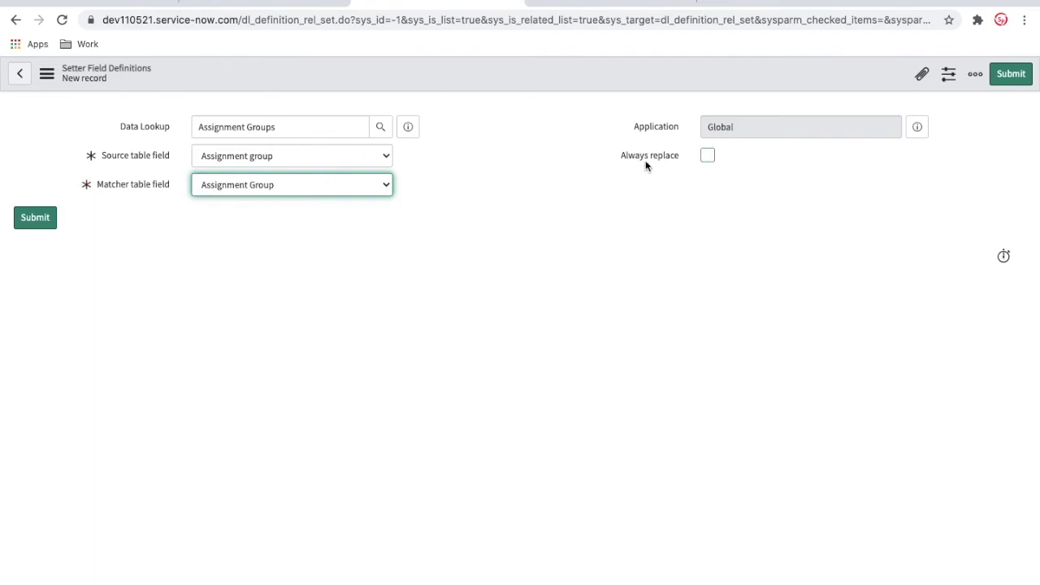
pyautogui.click(707, 157)
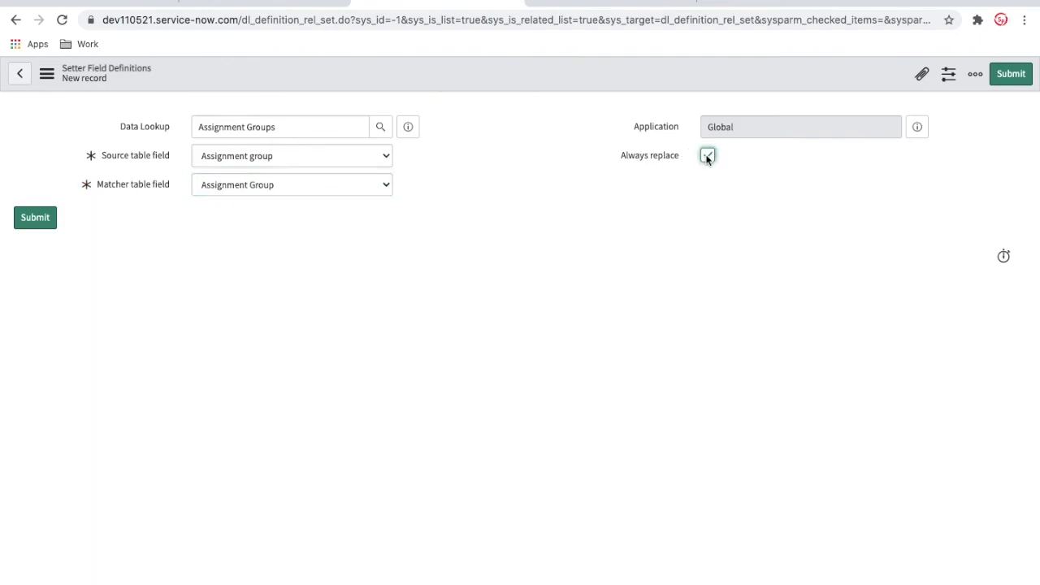
pyautogui.click(1016, 74)
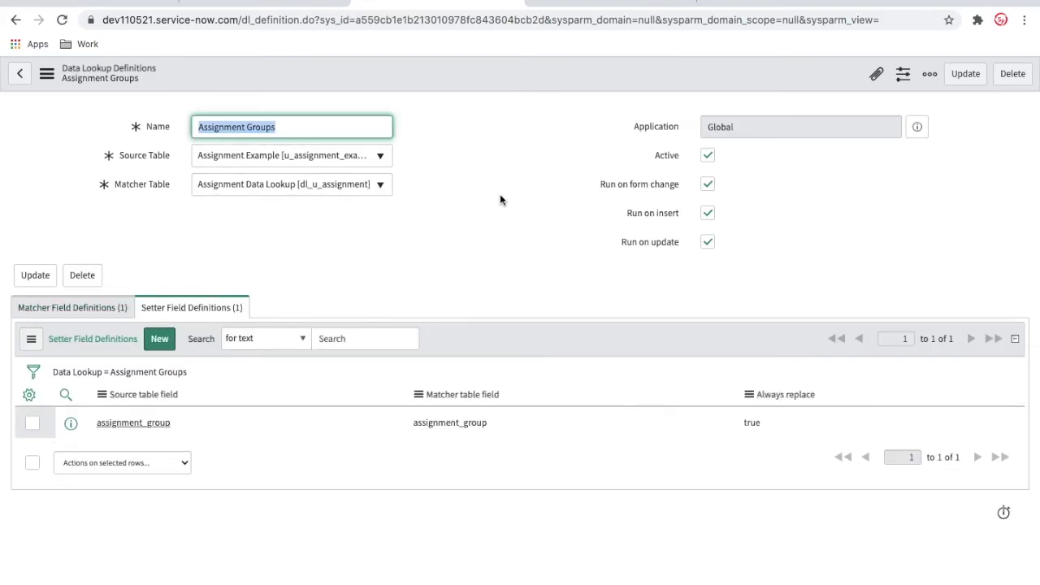
# Set the example task's short description to "Update" and save the task to test the assignment group lookup.
pyautogui.click(275, 6)
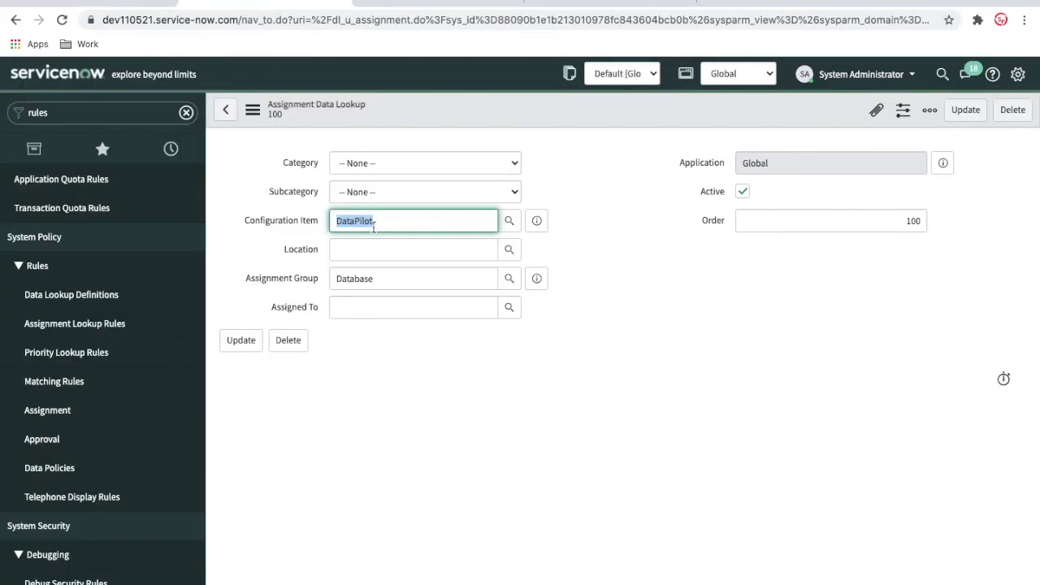
pyautogui.click(560, 8)
pyautogui.click(264, 296)
pyautogui.write('Update')
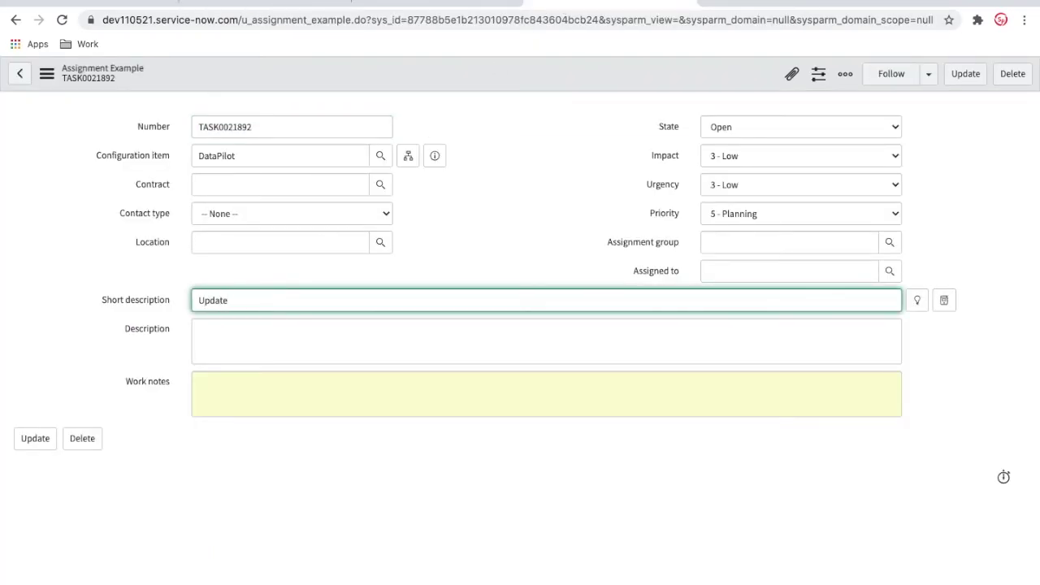
pyautogui.rightClick(446, 73)
pyautogui.click(457, 79)
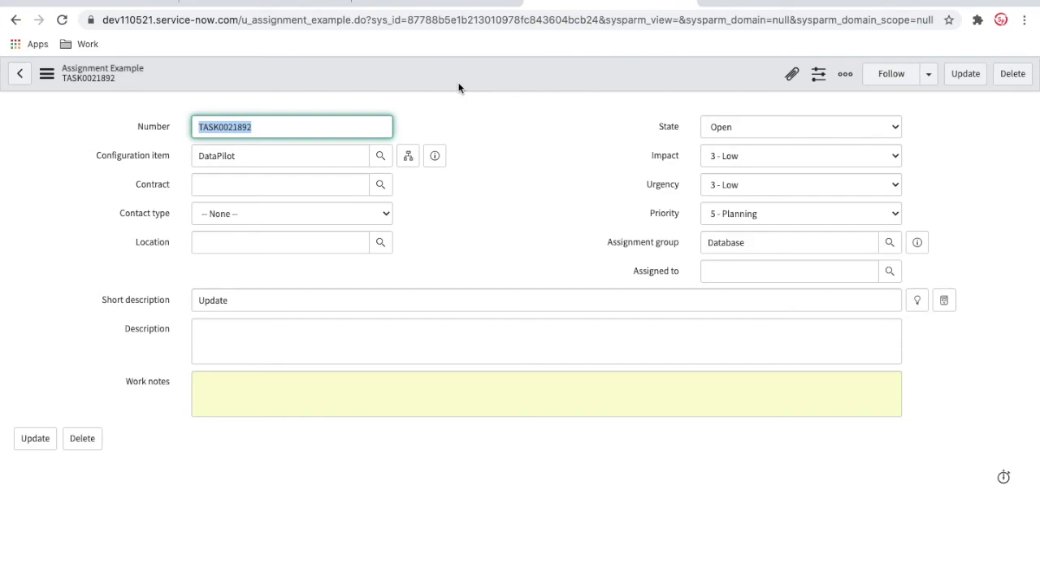
# Set Assigned To on the DataPilot assignment lookup record to the first listed user and save the record.
pyautogui.click(299, 6)
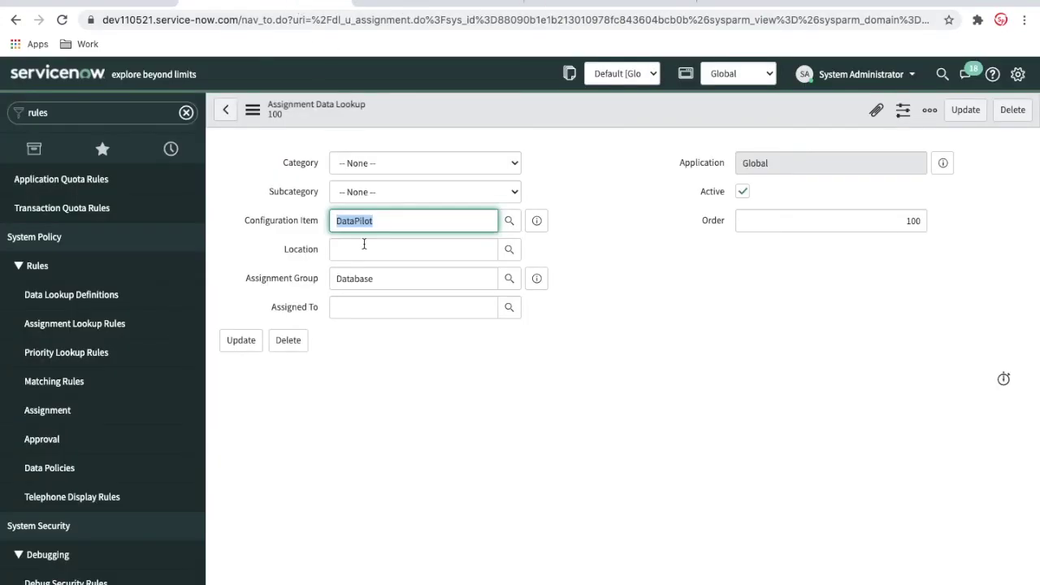
pyautogui.click(509, 309)
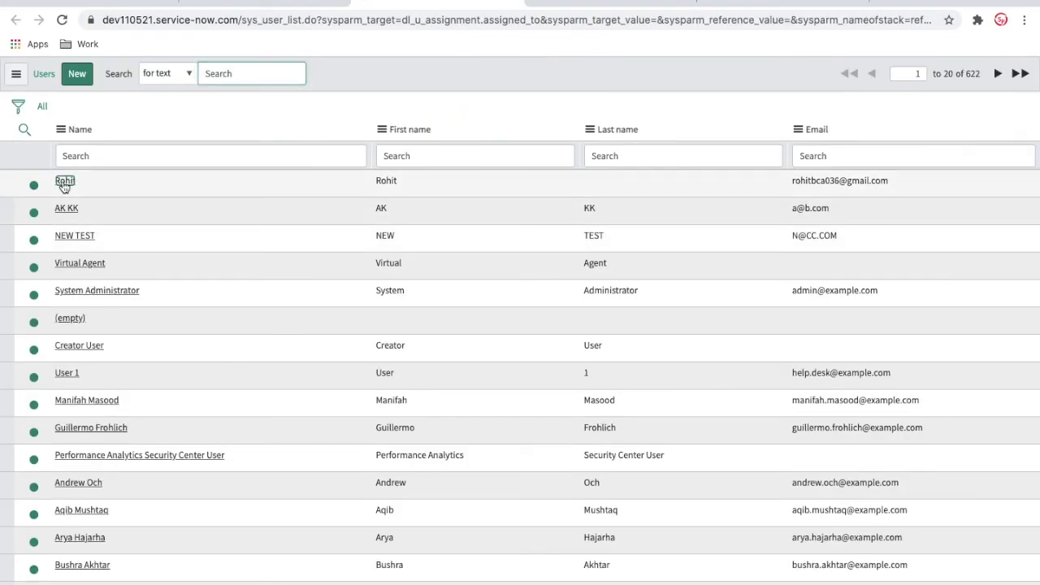
pyautogui.click(64, 182)
pyautogui.rightClick(480, 116)
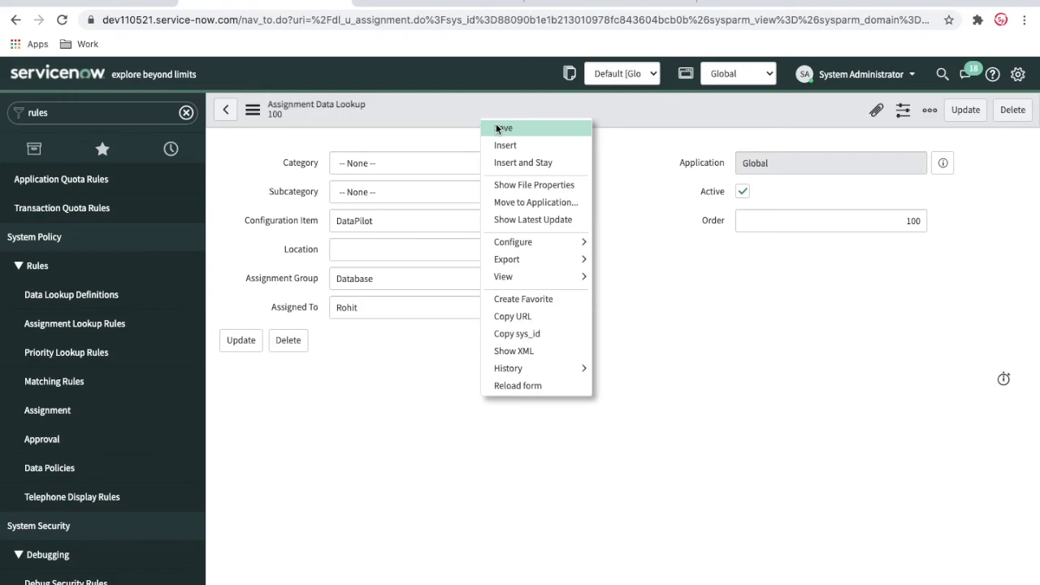
pyautogui.click(497, 128)
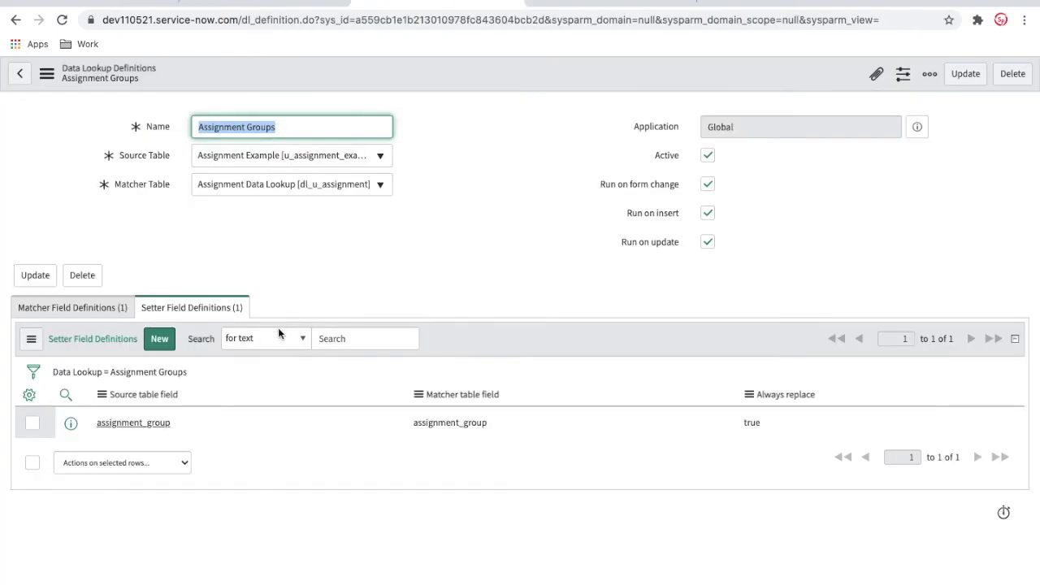
# Add and save a second Assignment Groups setter field definition with Assigned to as both the source and matcher table fields.
pyautogui.click(160, 342)
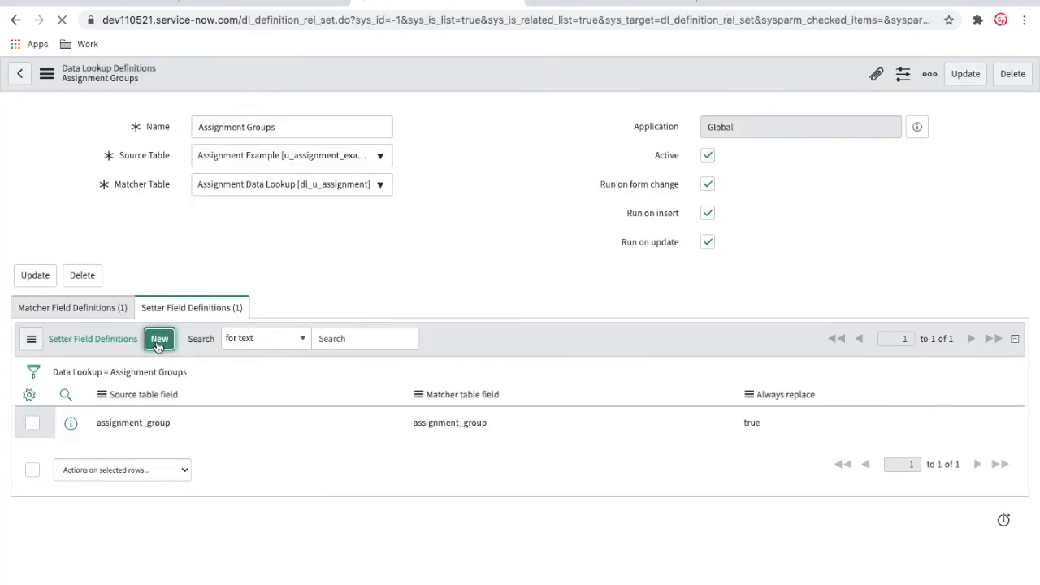
pyautogui.click(260, 161)
pyautogui.write('as')
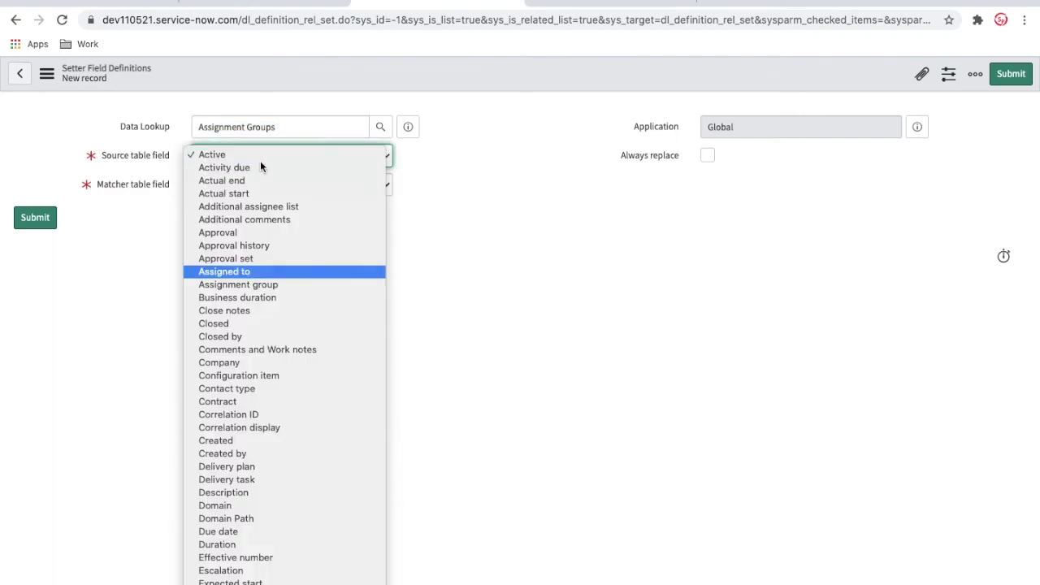
pyautogui.press('Return')
pyautogui.click(268, 181)
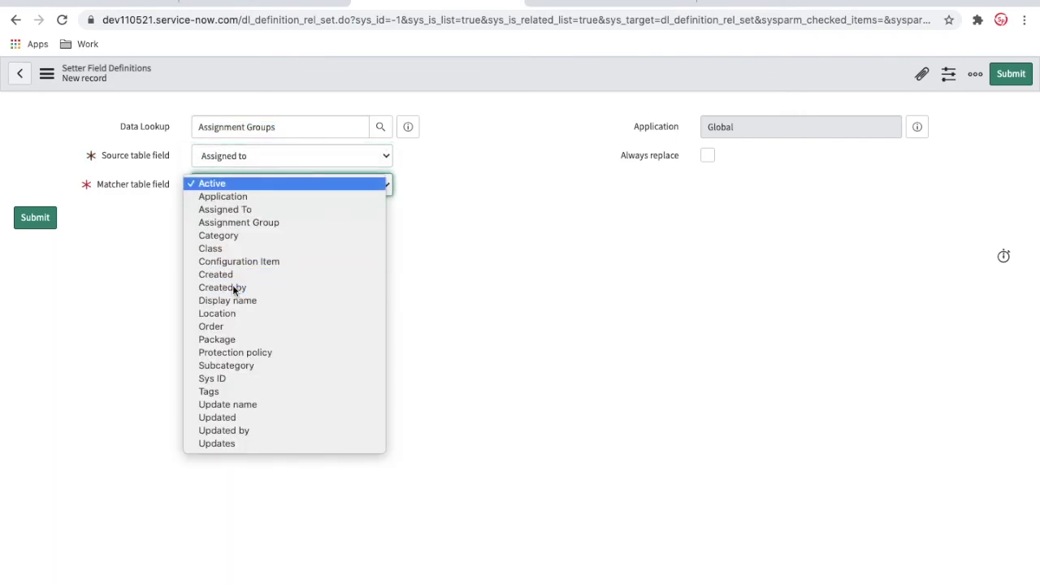
pyautogui.click(236, 210)
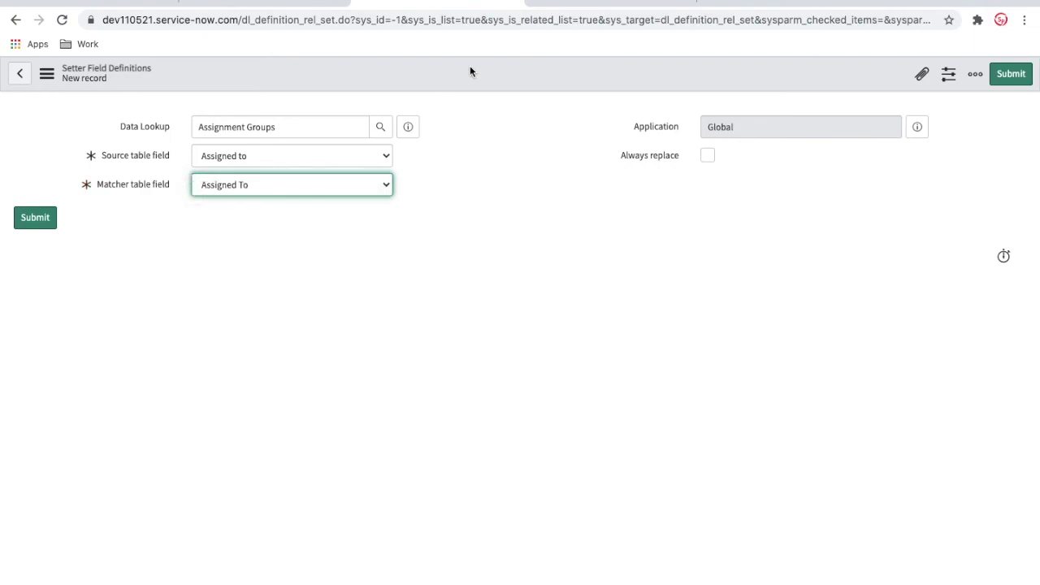
pyautogui.rightClick(469, 72)
pyautogui.click(480, 76)
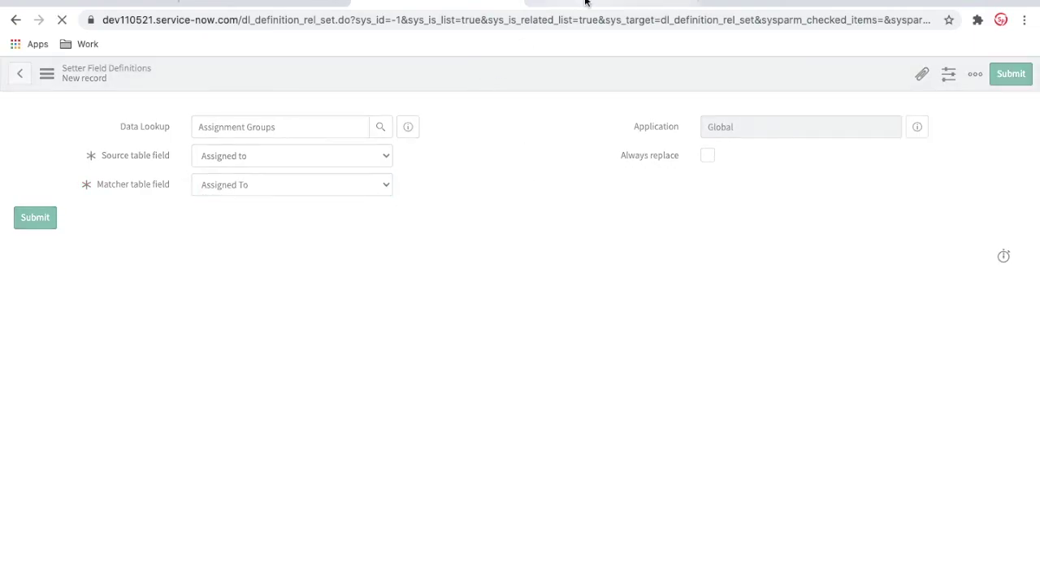
# Change the example task's short description to "Update new", save it, and return to the DataPilot lookup record.
pyautogui.click(286, 295)
pyautogui.write('Update new')
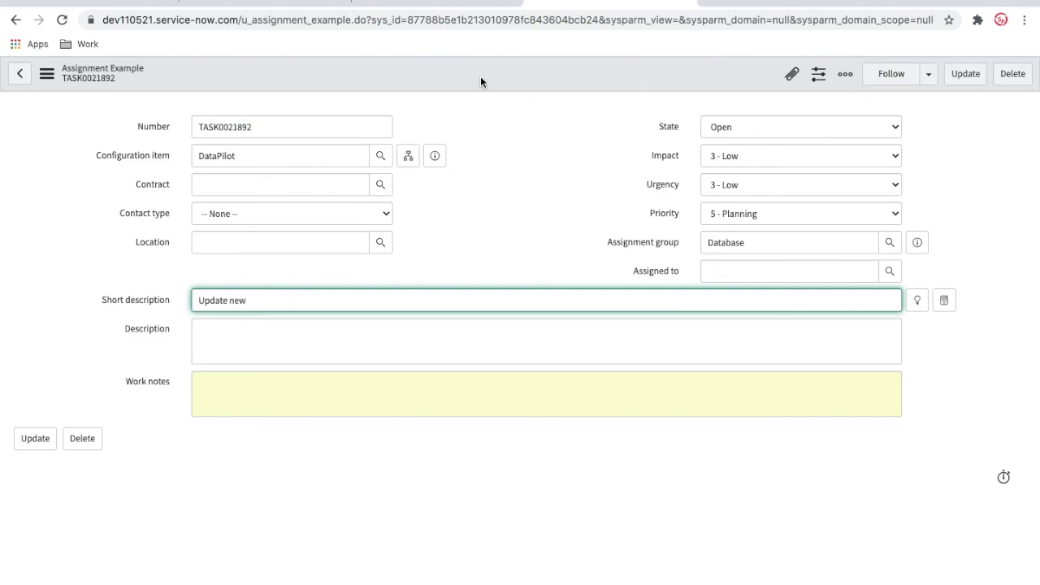
pyautogui.rightClick(480, 82)
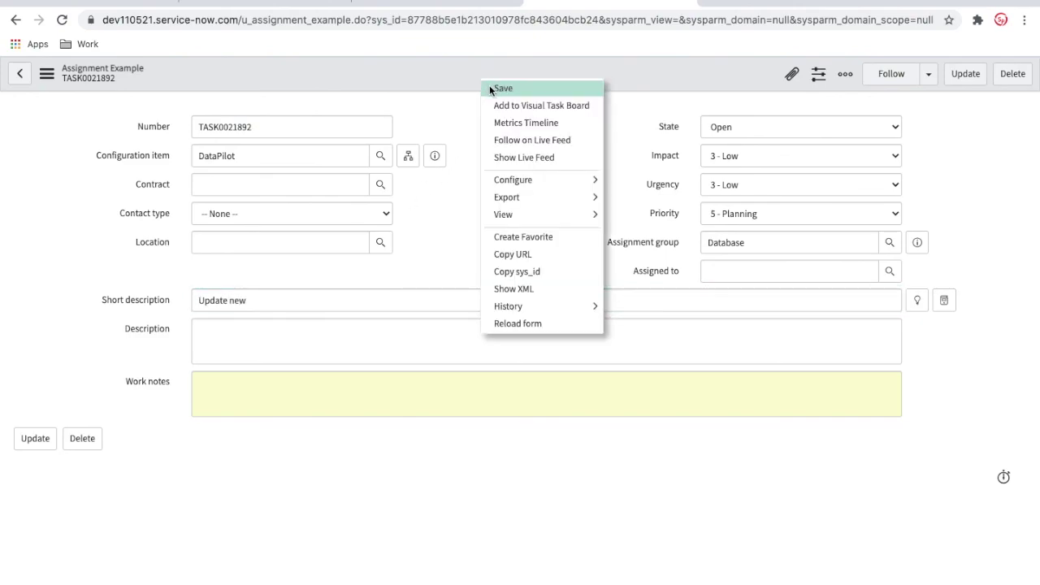
pyautogui.click(490, 88)
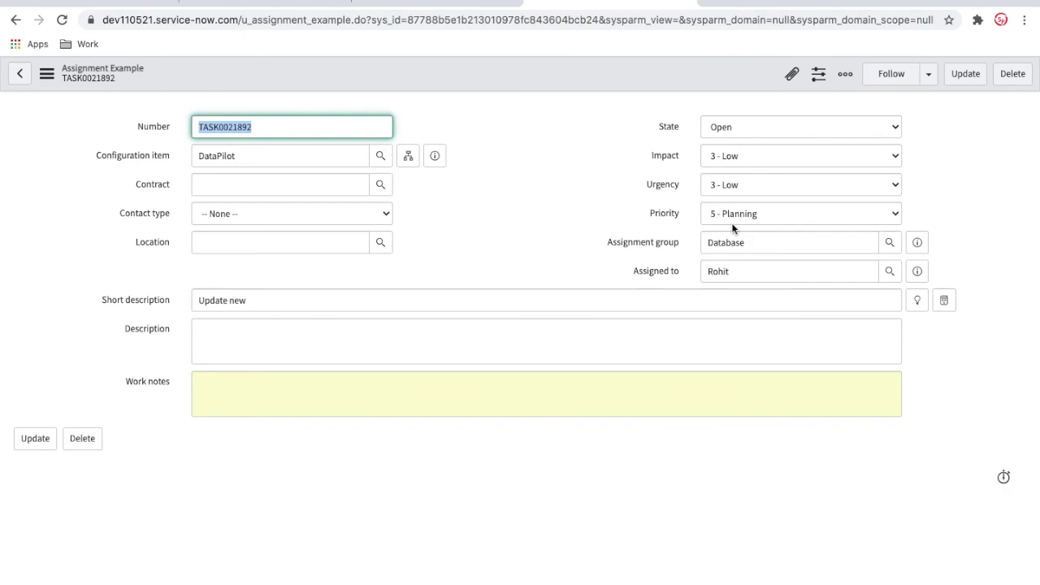
pyautogui.click(286, 2)
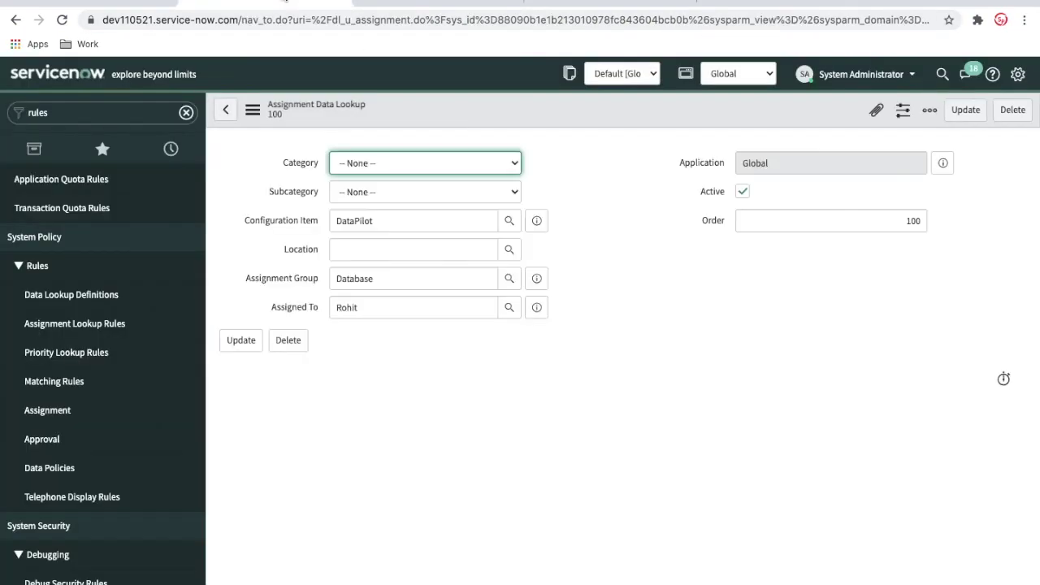